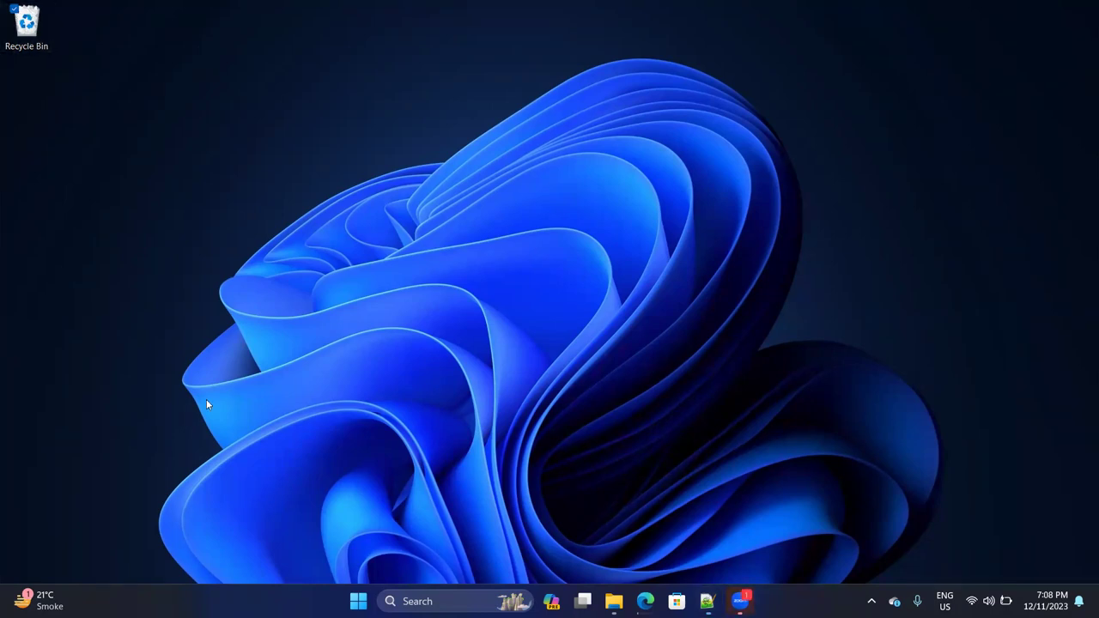
Open Excel and create a blank workbook.
mouse_move(645, 601)
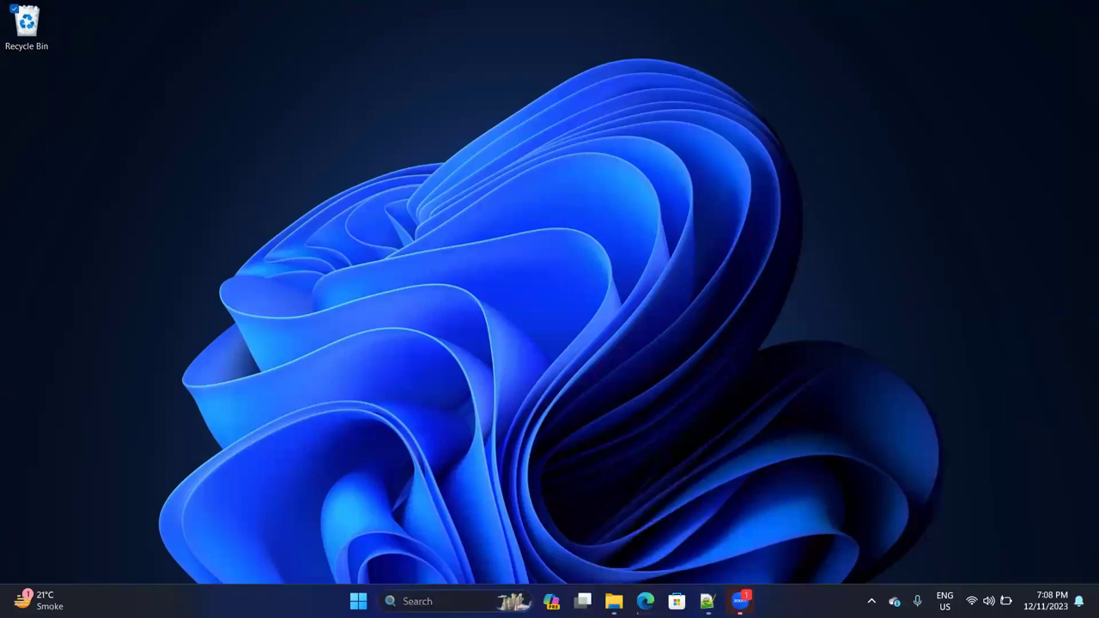
click(420, 601)
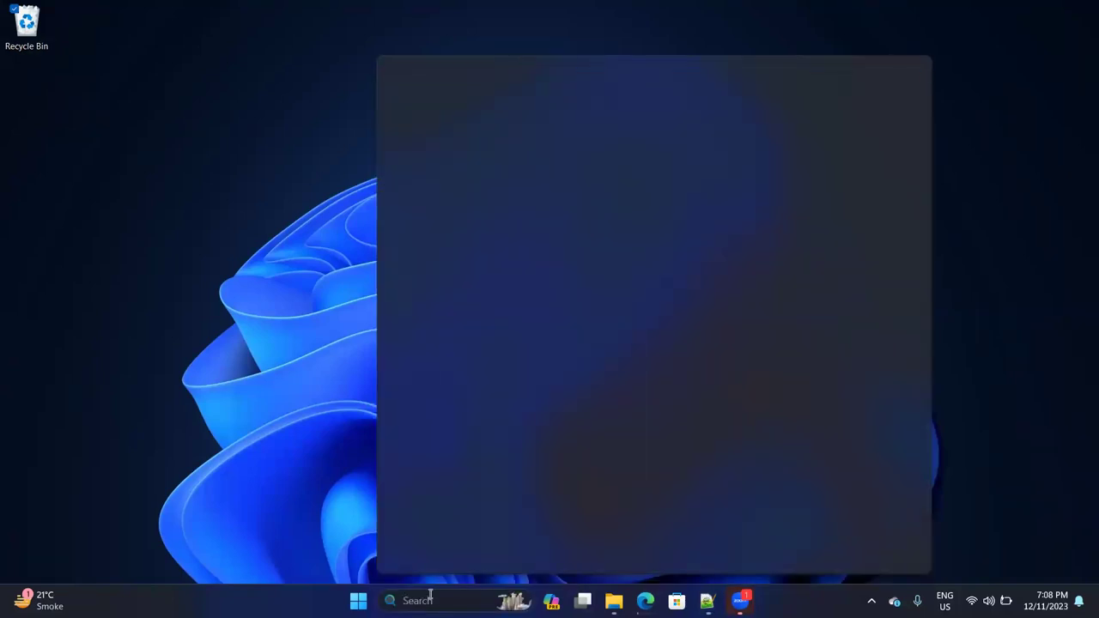
text(Exce)
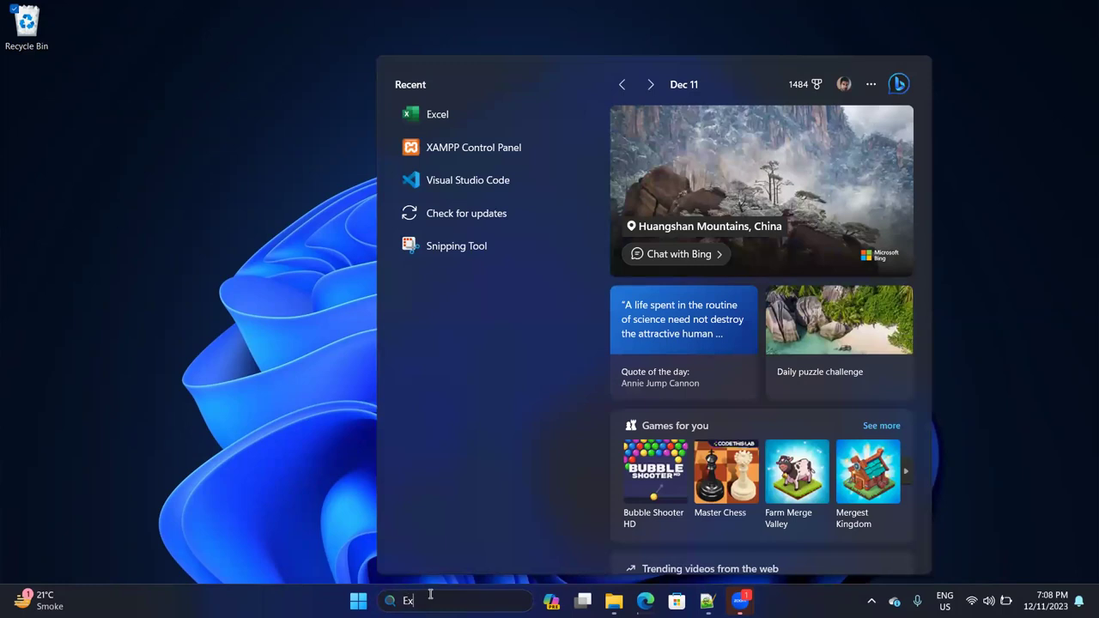
text(l)
key(Return)
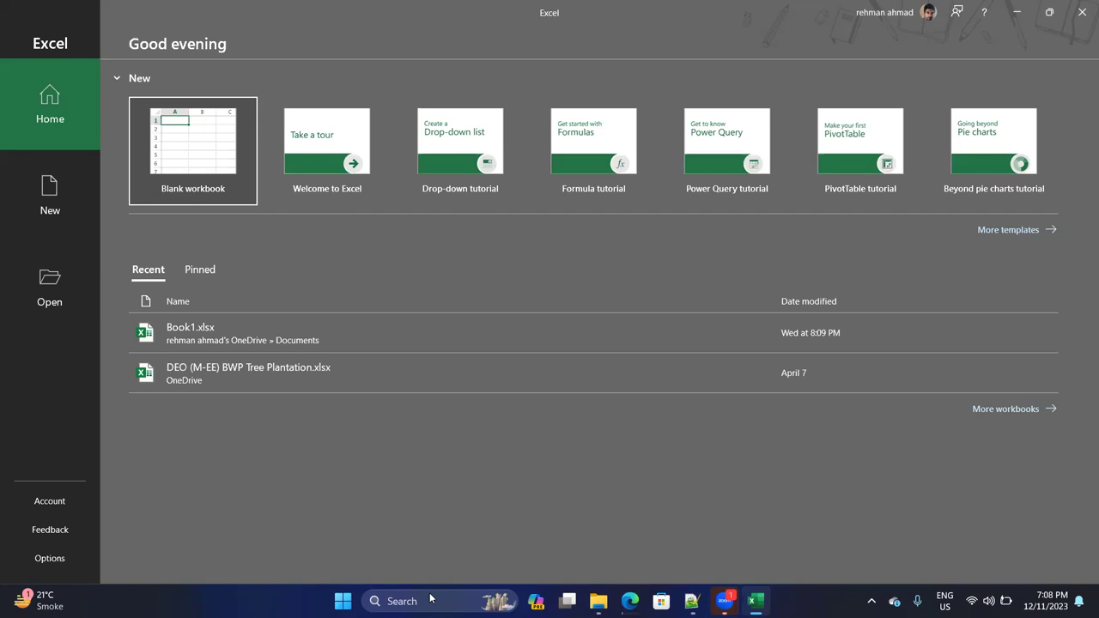
key(Return)
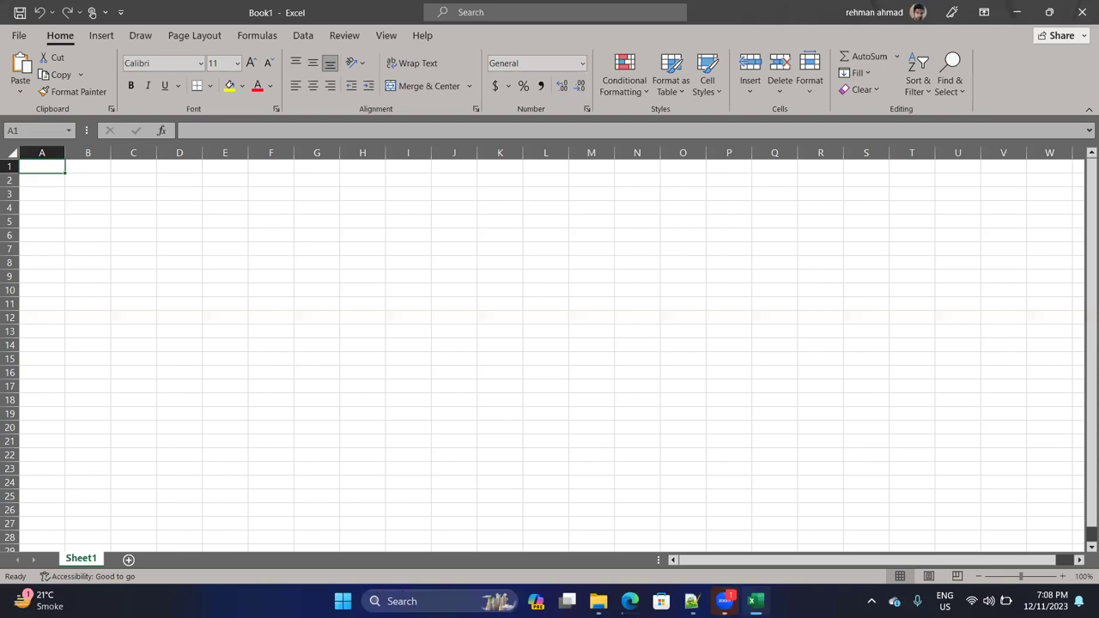
Enter the column headings E-id in cell A1 and Name in cell B1.
click(51, 180)
click(45, 164)
text(E)
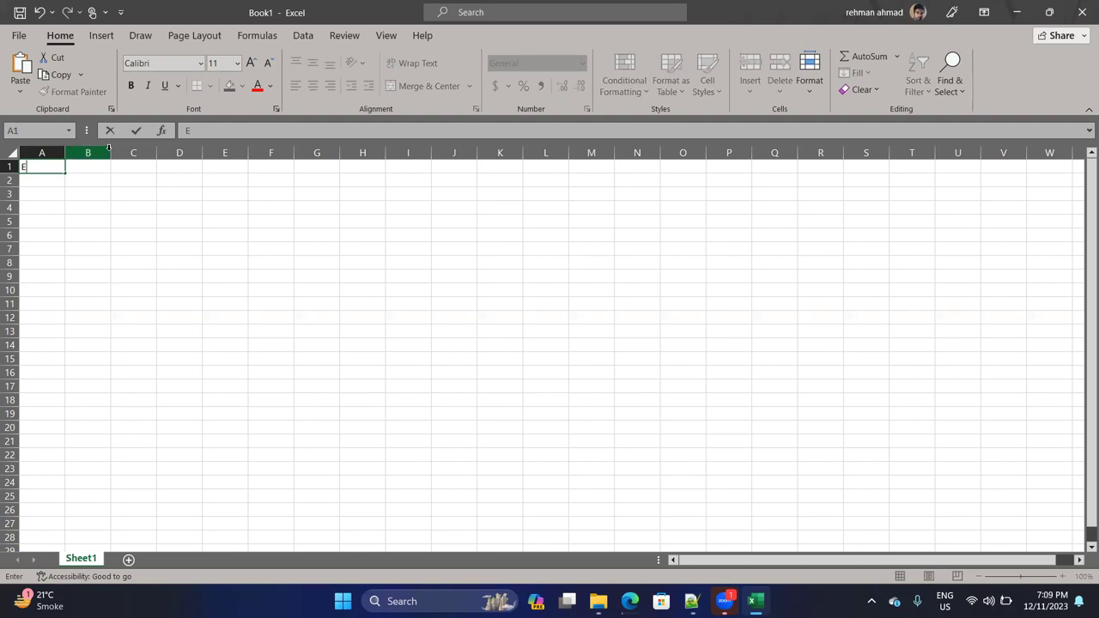
text(-id)
key(Tab)
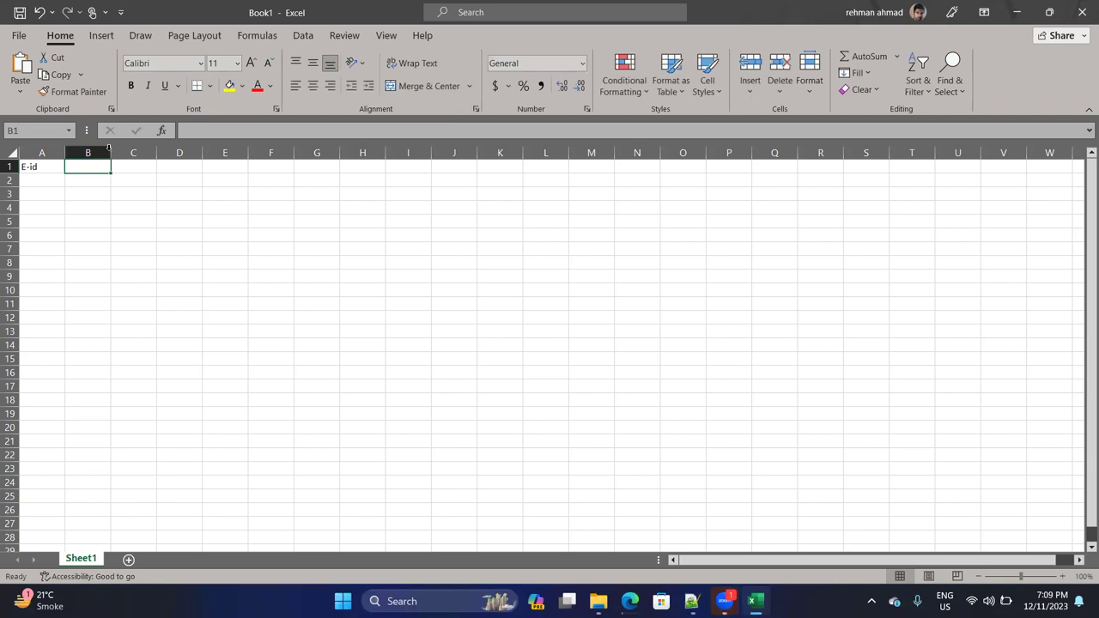
text(NA)
key(BackSpace)
text(ame)
key(Tab)
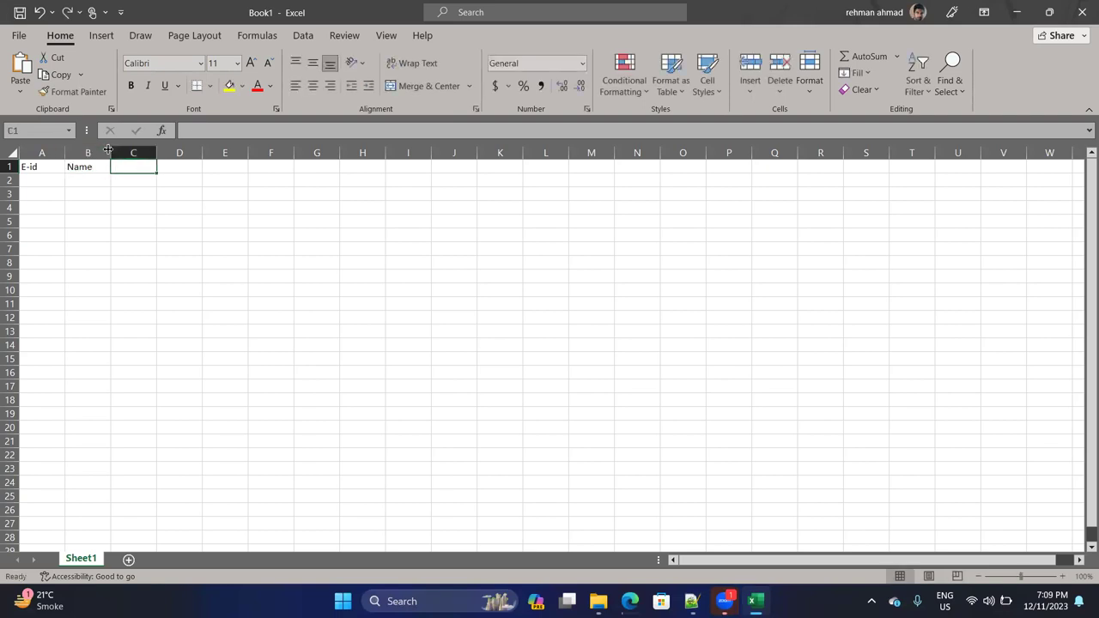
Enter the heading Designation in cell C1 and widen columns C and D so the heading fits.
text(d)
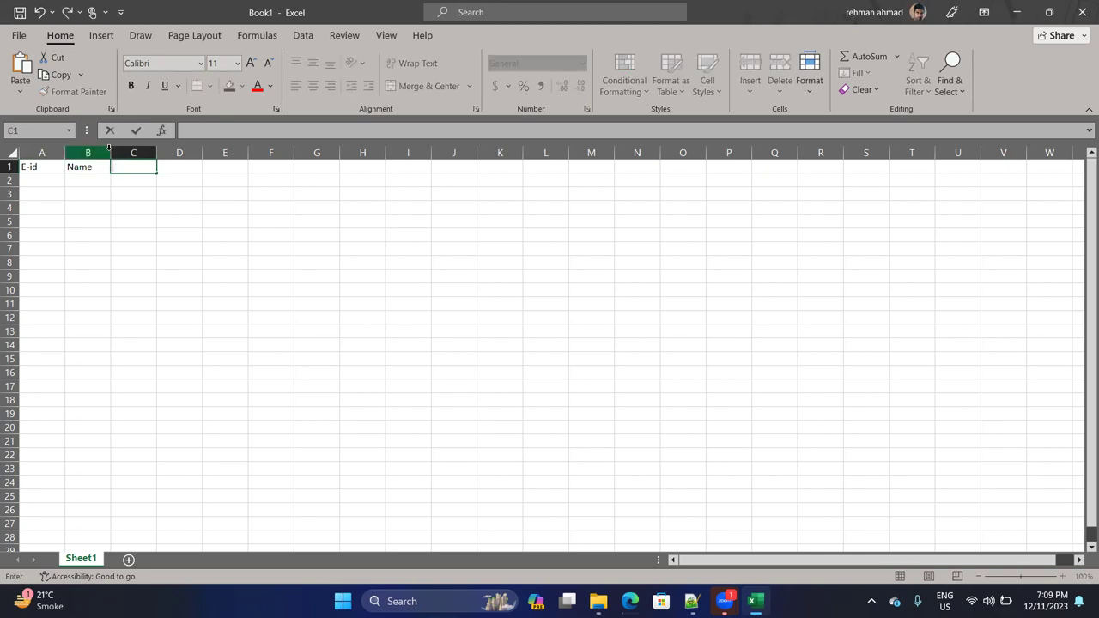
text(e)
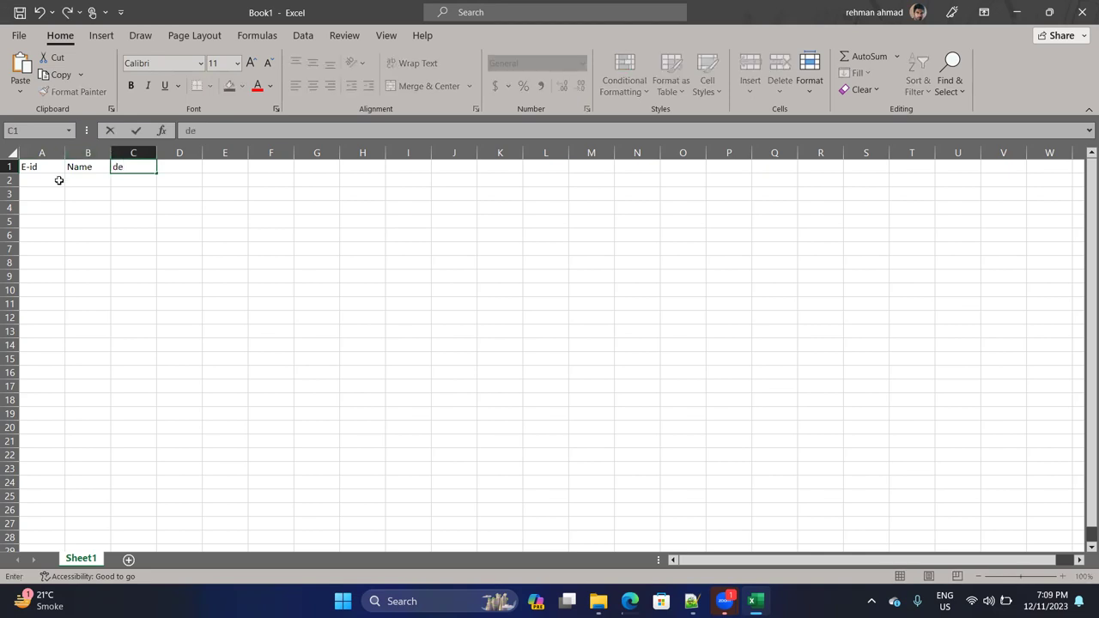
key(BackSpace)
key(BackSpace)
text(Designato)
key(BackSpace)
text(ion)
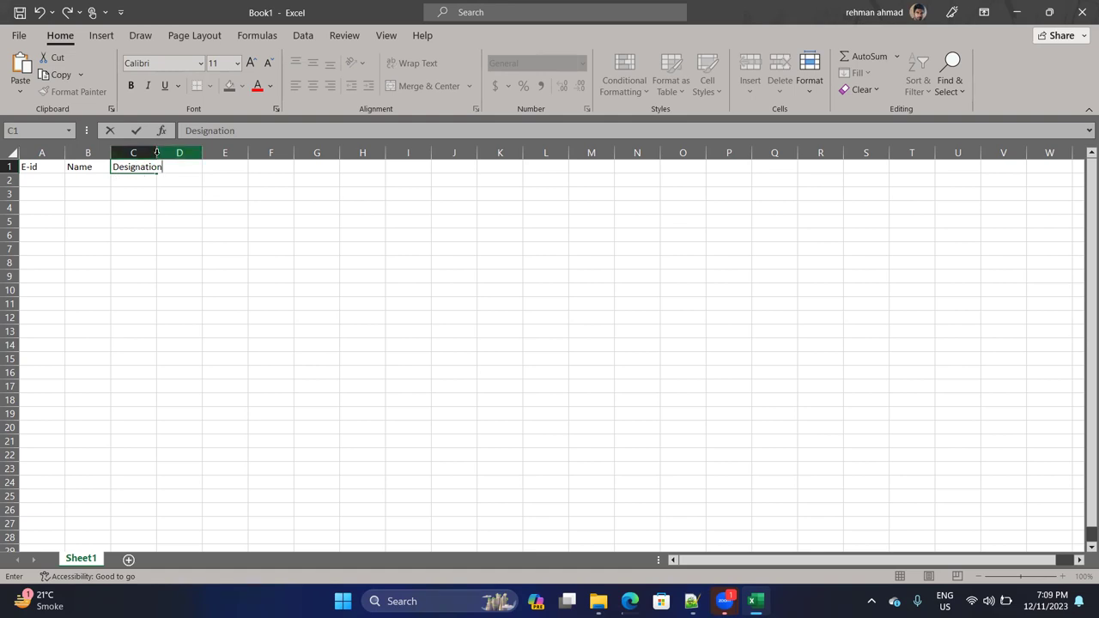
drag(155, 152, 167, 152)
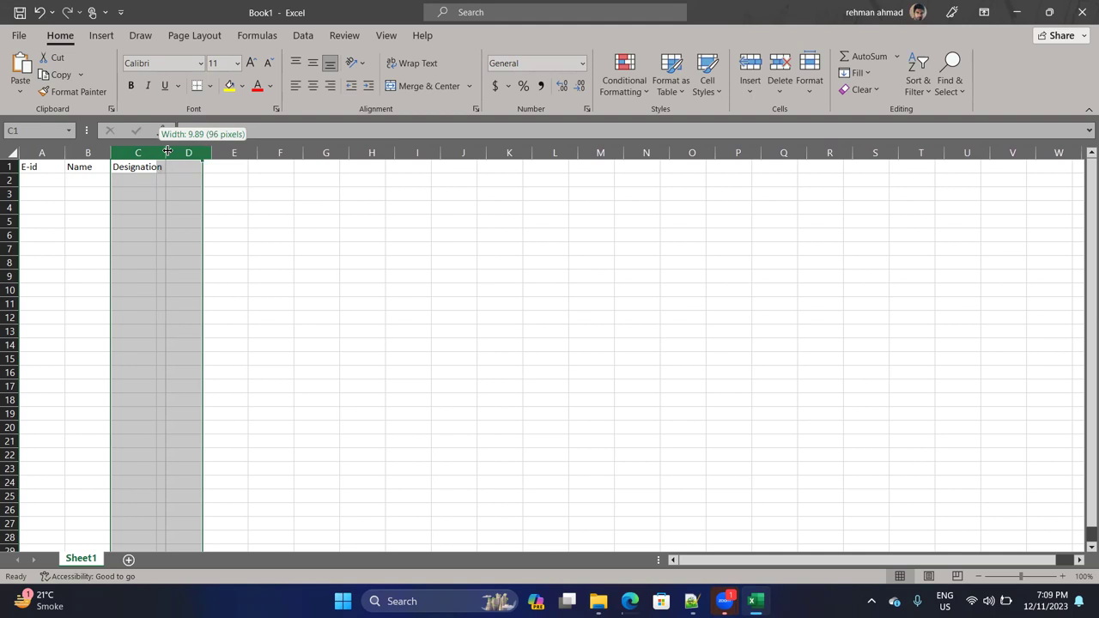
drag(168, 152, 167, 151)
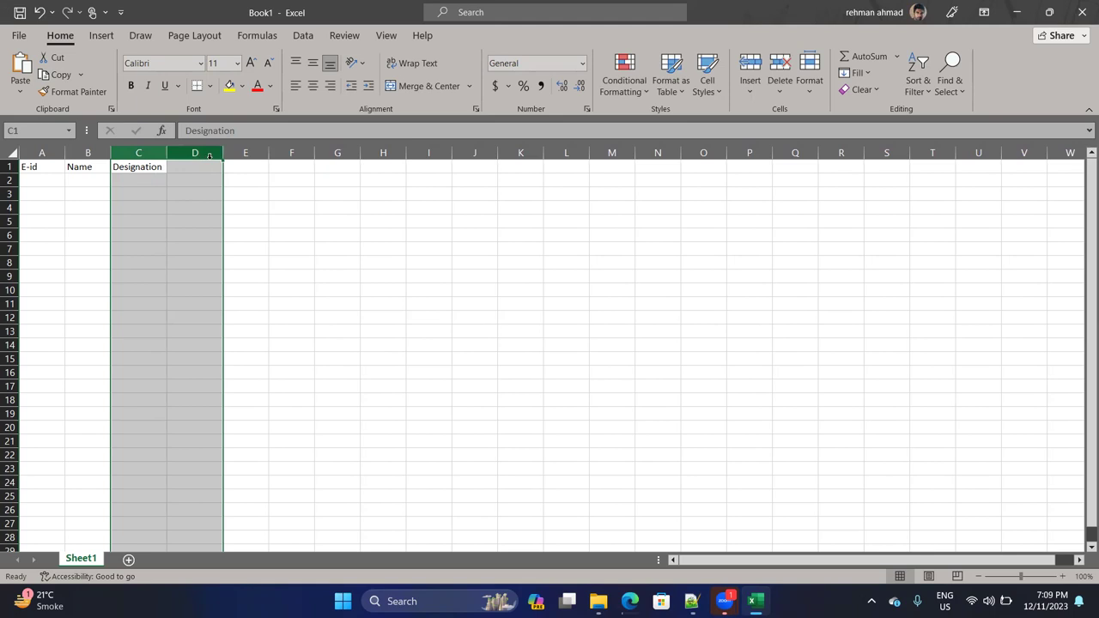
Apply the Date number format to the empty cell E1.
click(212, 163)
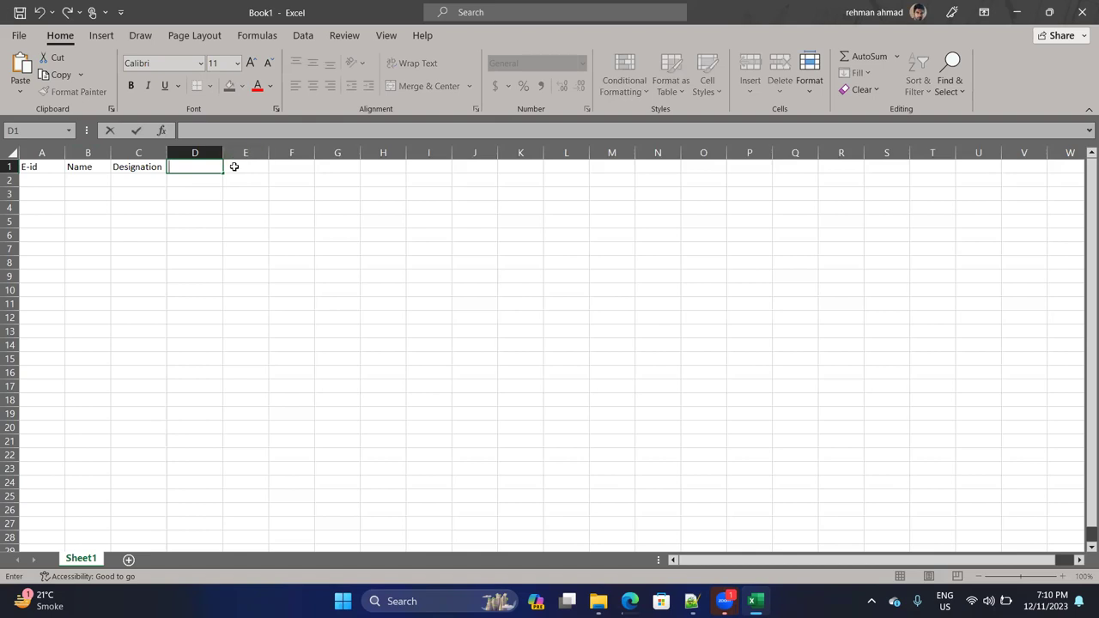
click(234, 166)
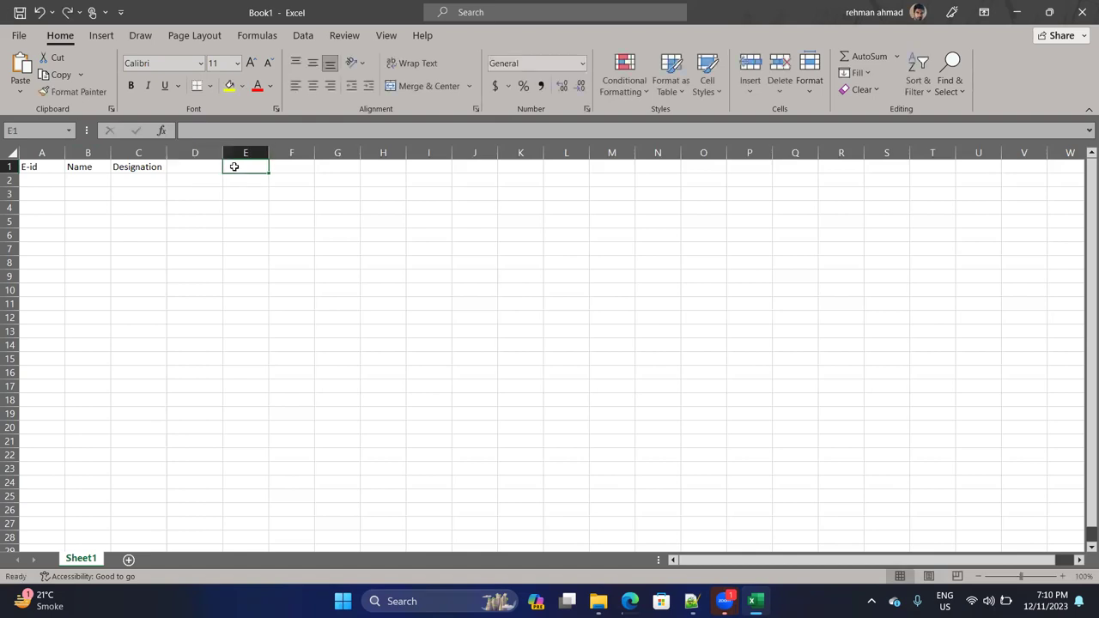
click(582, 62)
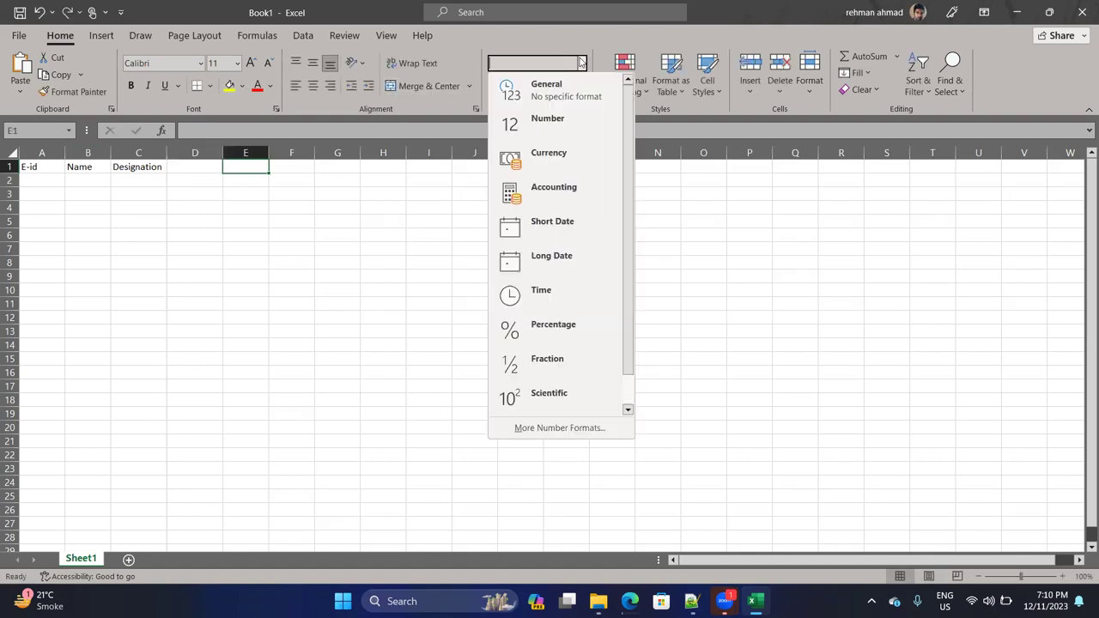
click(567, 426)
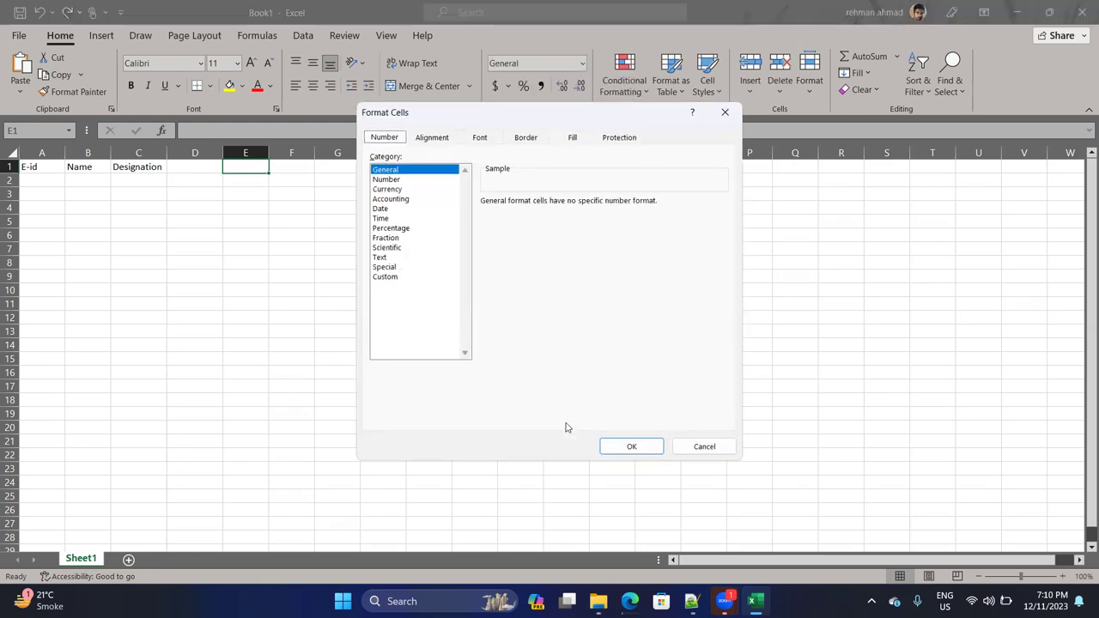
click(380, 209)
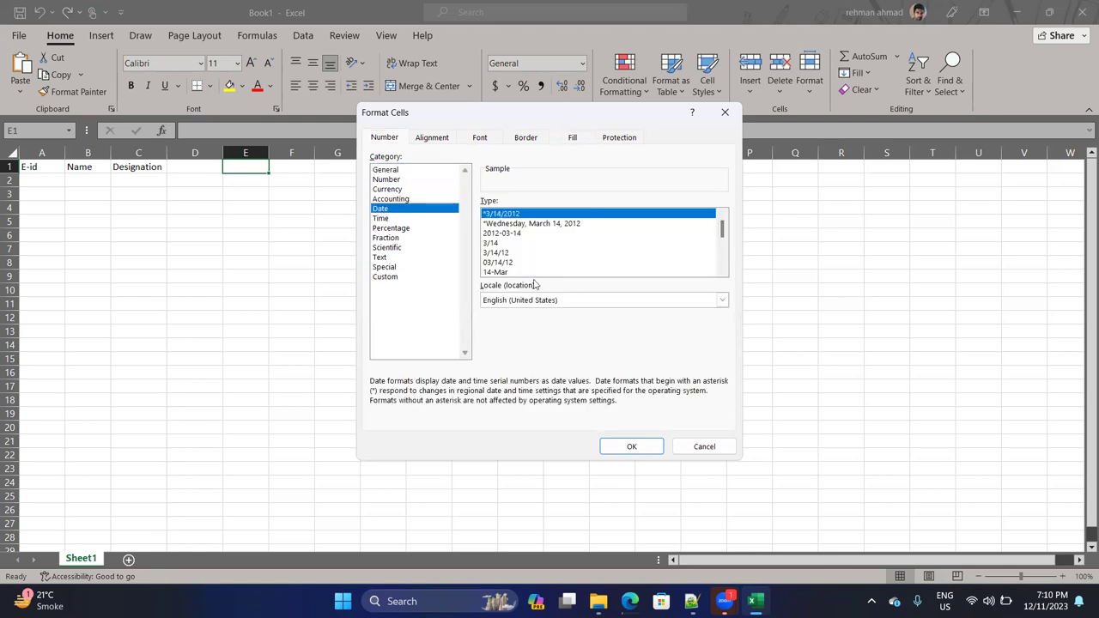
click(632, 447)
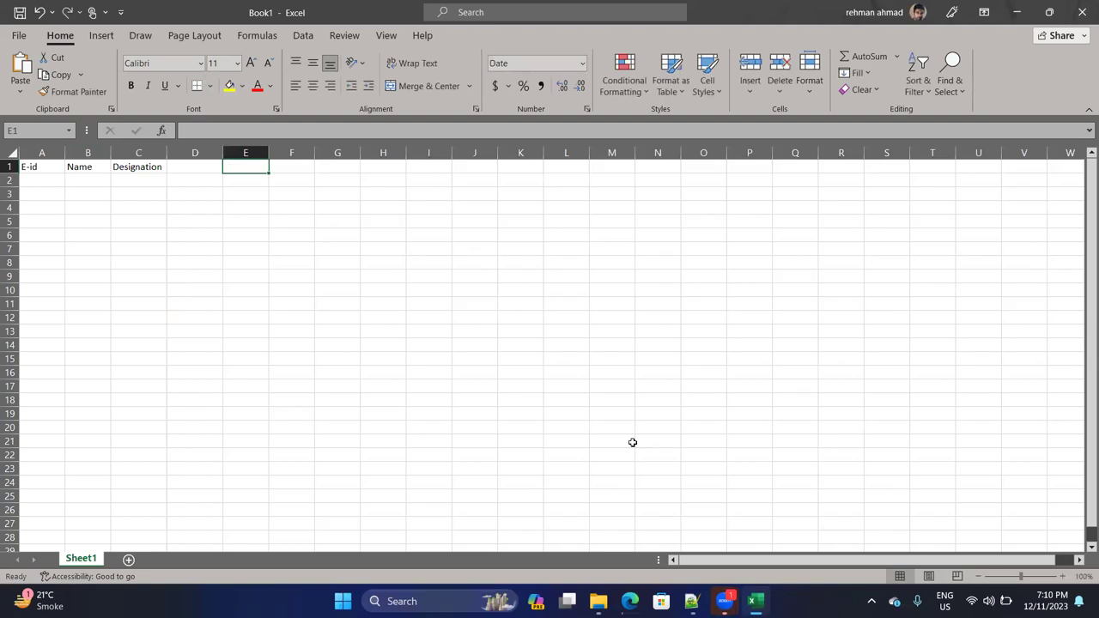
Enter the date 1/1/2023 in cell D1, beside the Designation heading.
click(206, 167)
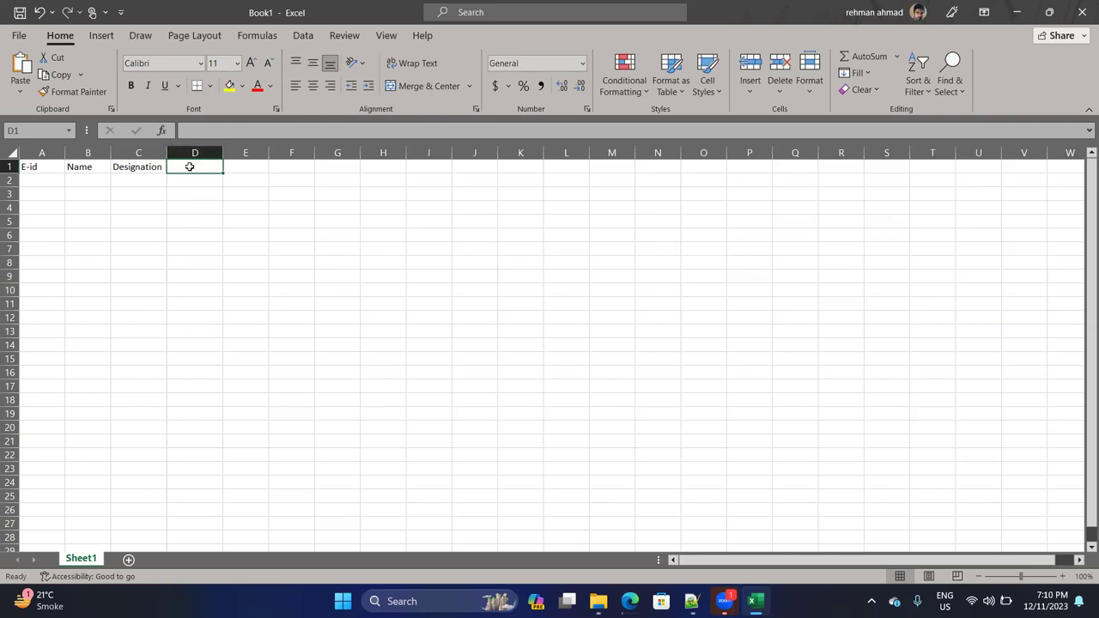
text(1/1)
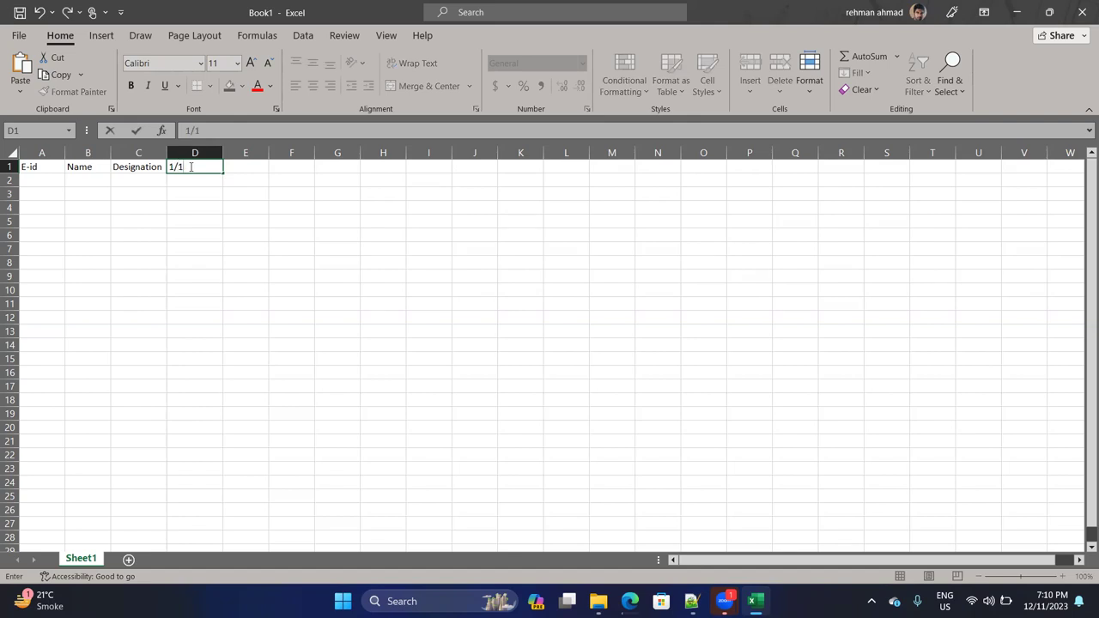
text(/2023)
key(Return)
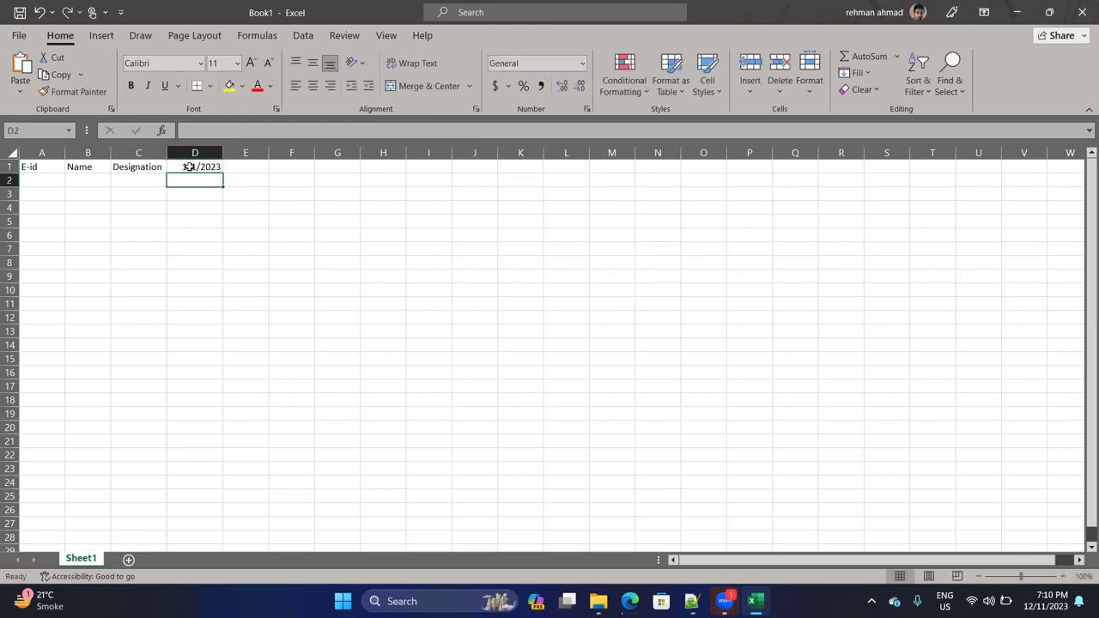
Apply the custom number format d to the date in cell D1 so only the day number shows.
click(199, 168)
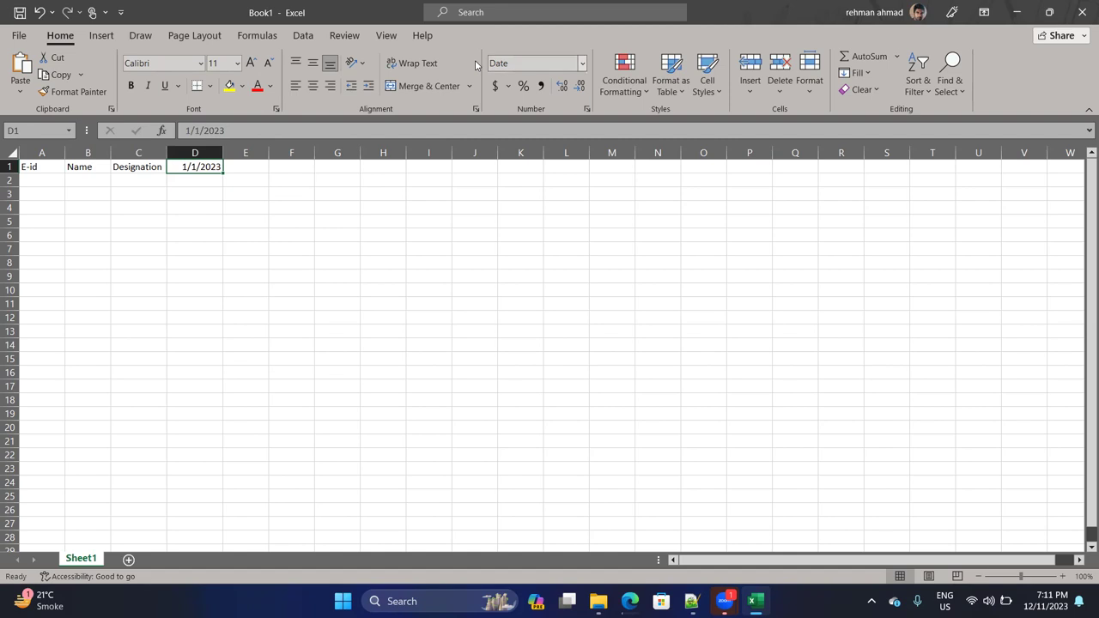
click(582, 63)
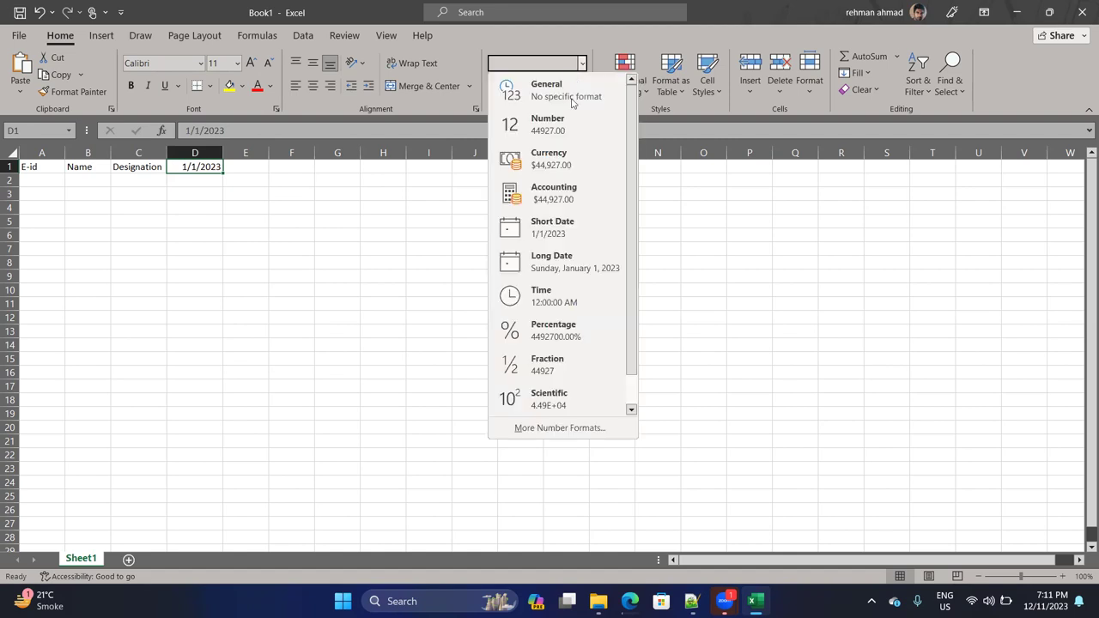
click(573, 430)
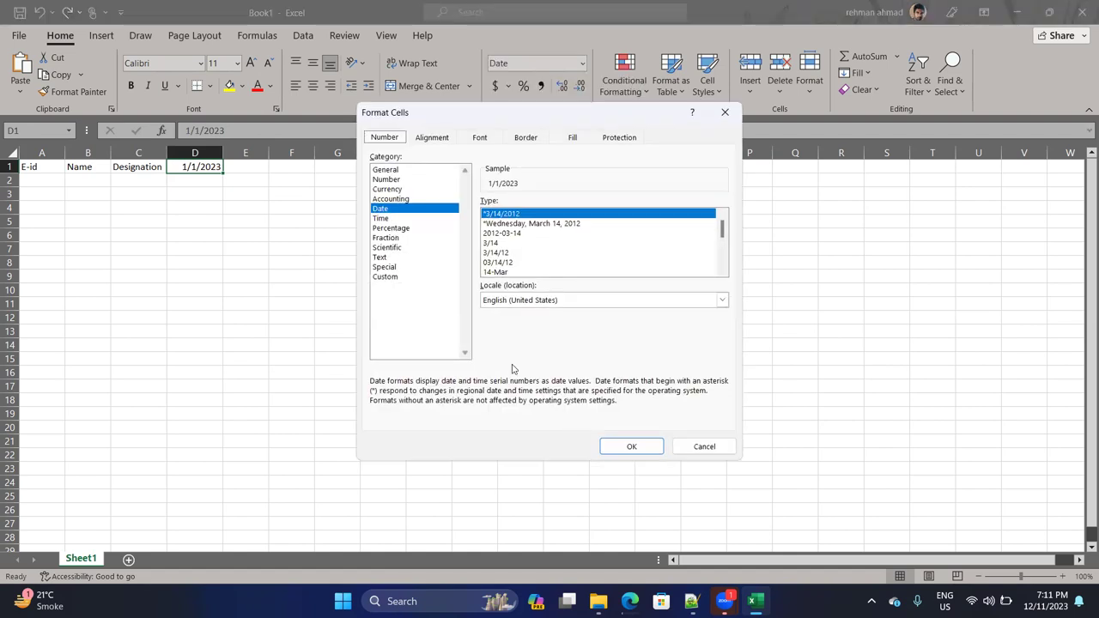
click(385, 277)
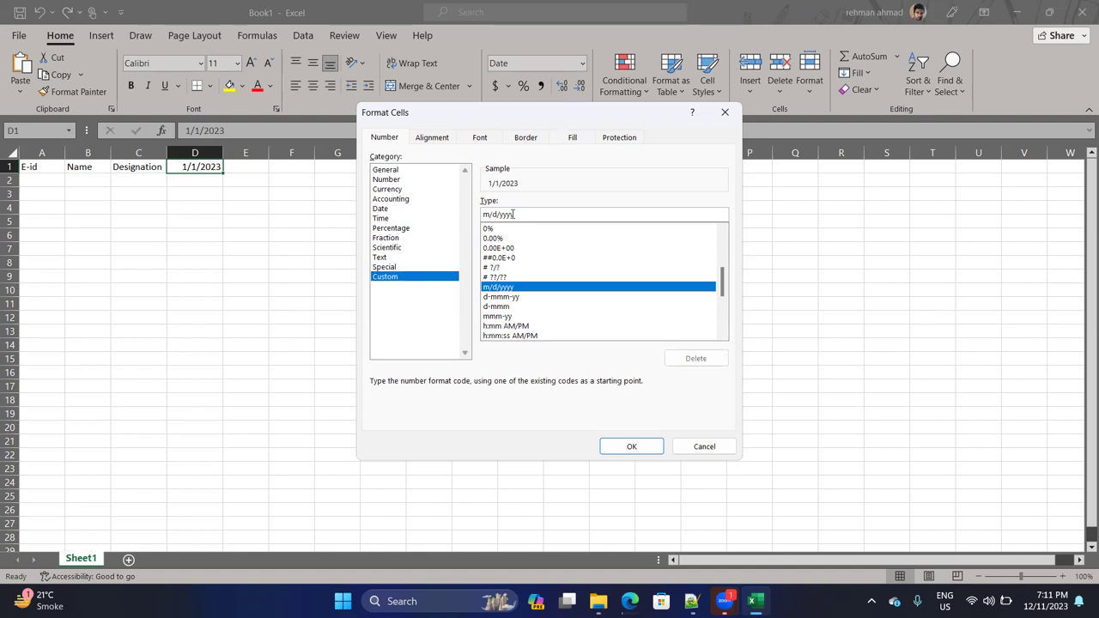
key(BackSpace)
key(BackSpace)
key(BackSpace)
key(BackSpace)
key(BackSpace)
key(BackSpace)
key(BackSpace)
key(BackSpace)
text(d)
key(Return)
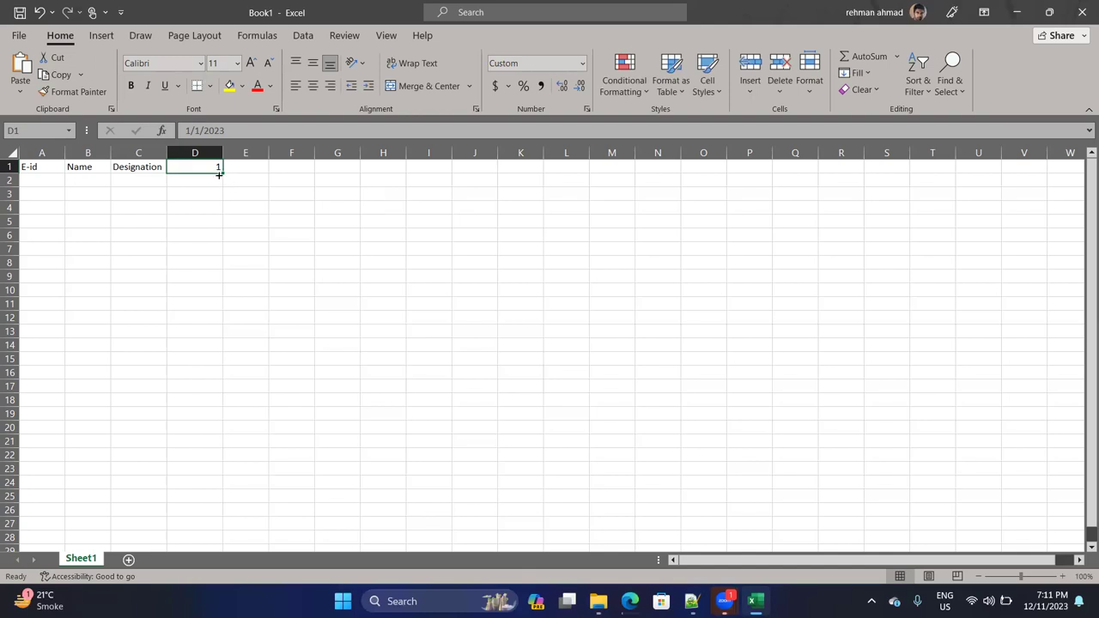
Fill the date series from D1 across row 1 through AH1 to cover days 1 to 31.
drag(220, 170, 919, 159)
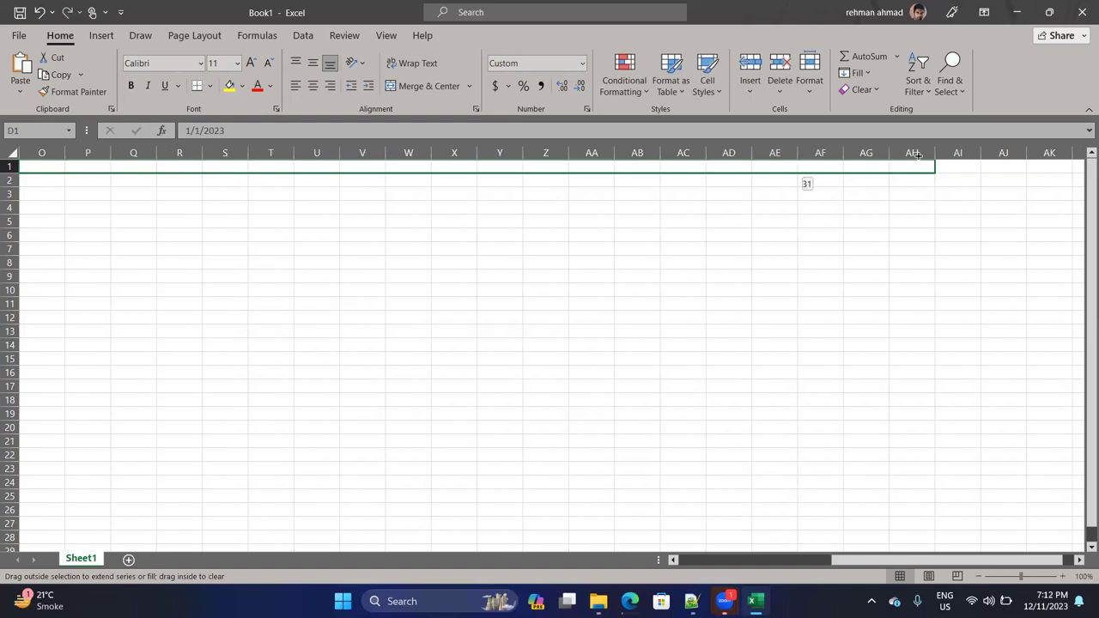
drag(919, 159, 917, 154)
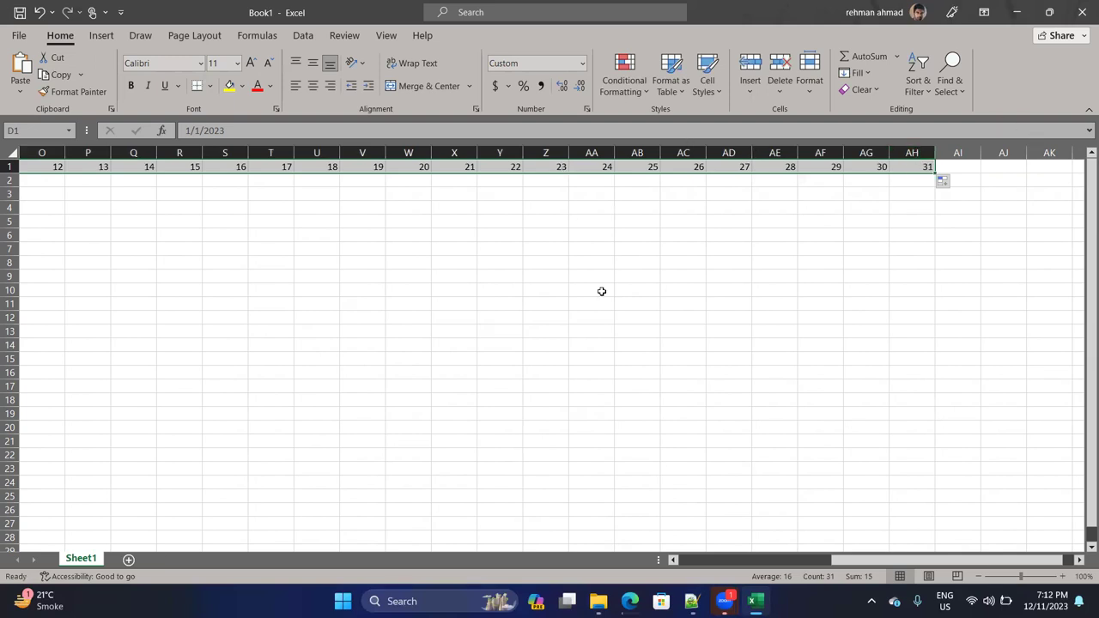
drag(825, 556, 603, 570)
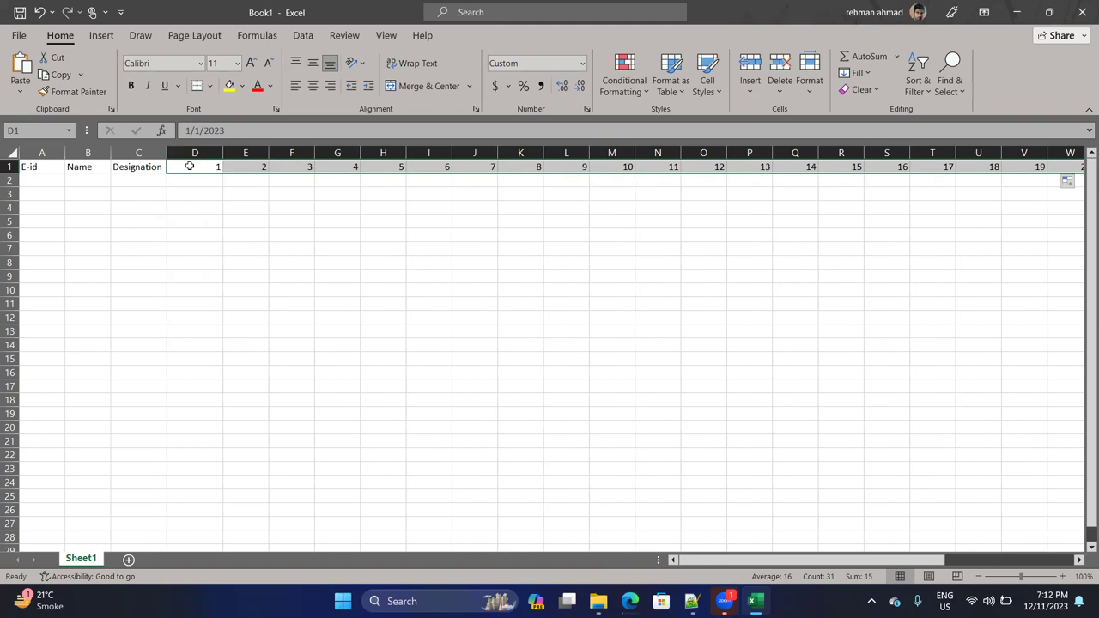
Insert an entire blank row above the heading row.
click(189, 167)
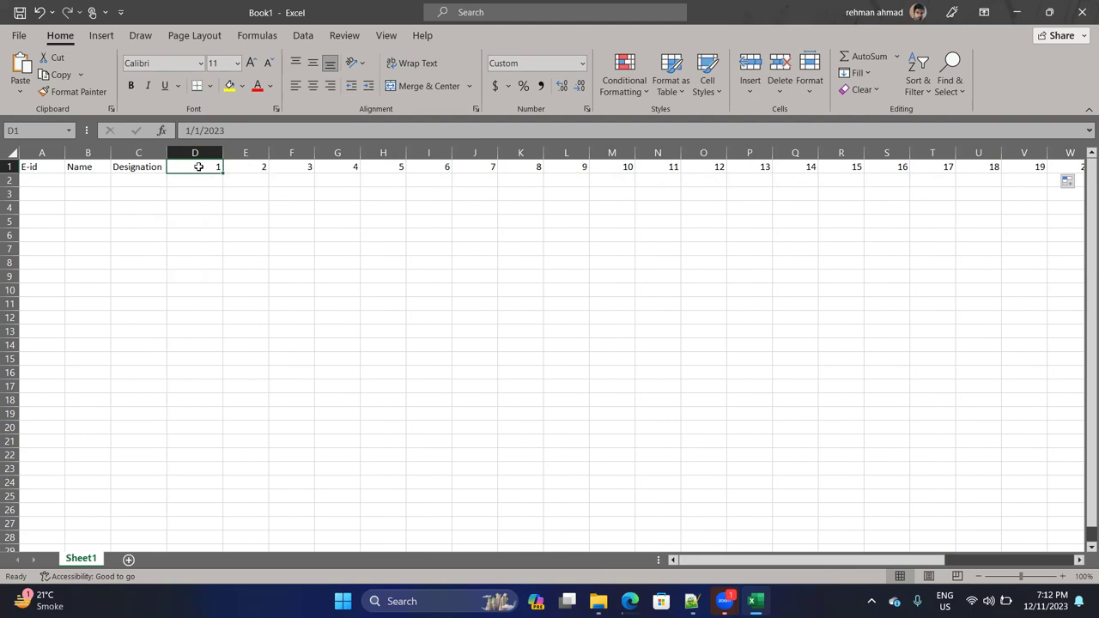
right_click(198, 166)
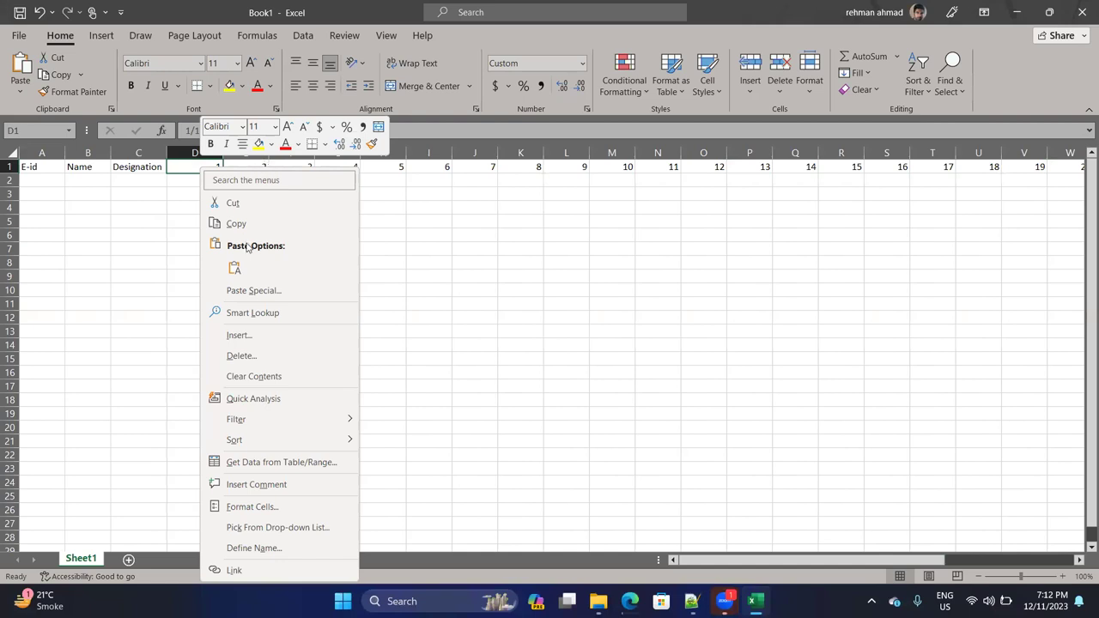
click(272, 336)
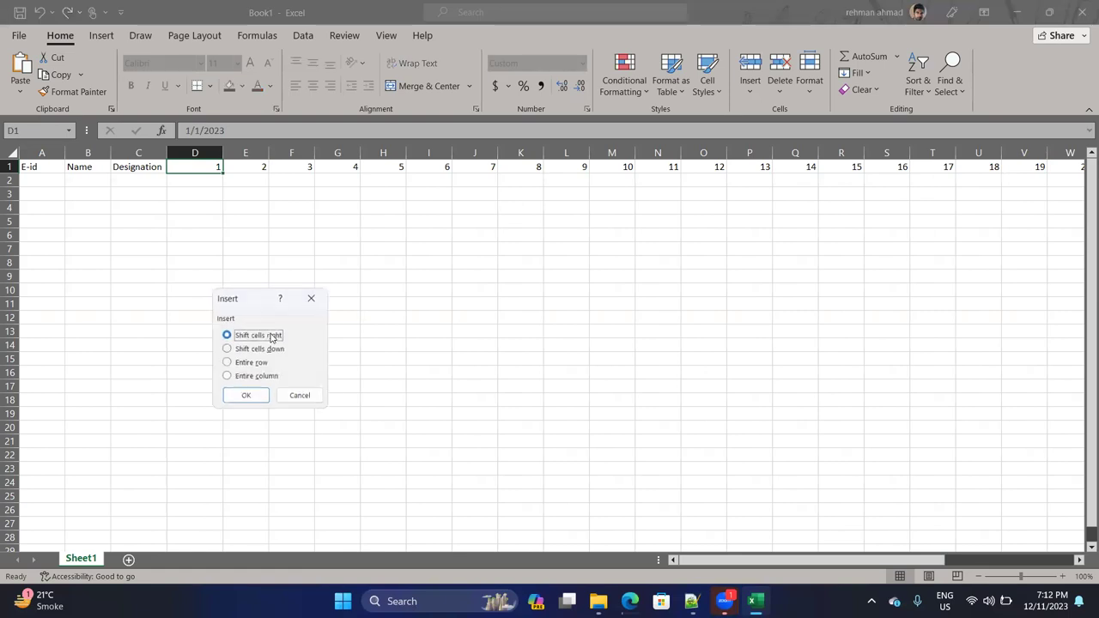
click(239, 363)
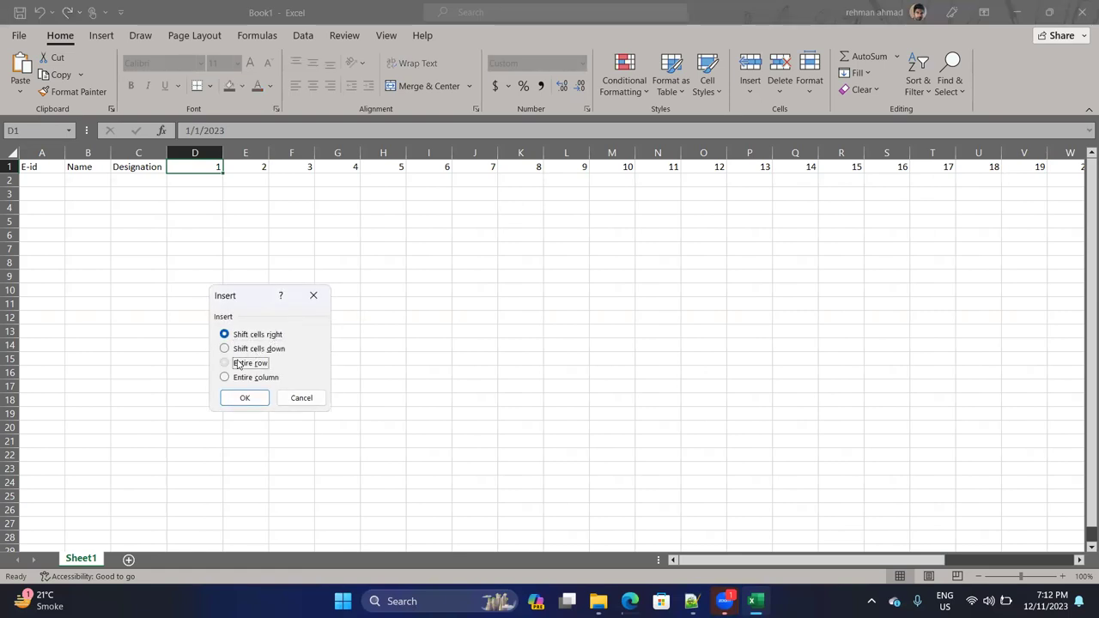
click(244, 397)
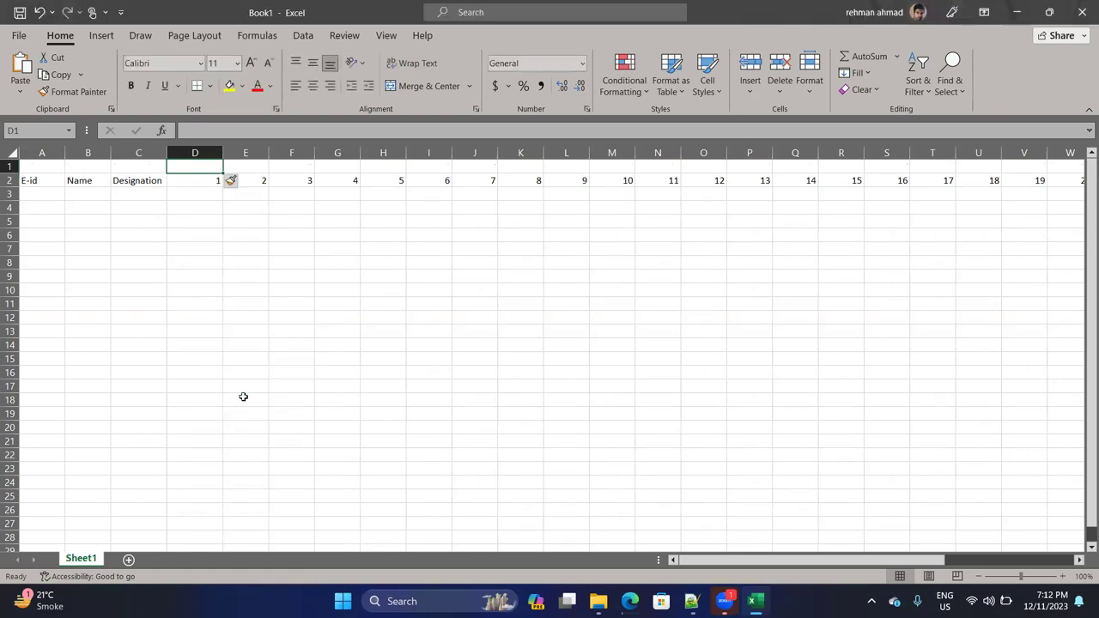
Examine the full dates stored in cells D2 and E2 beneath the blank top row.
click(214, 187)
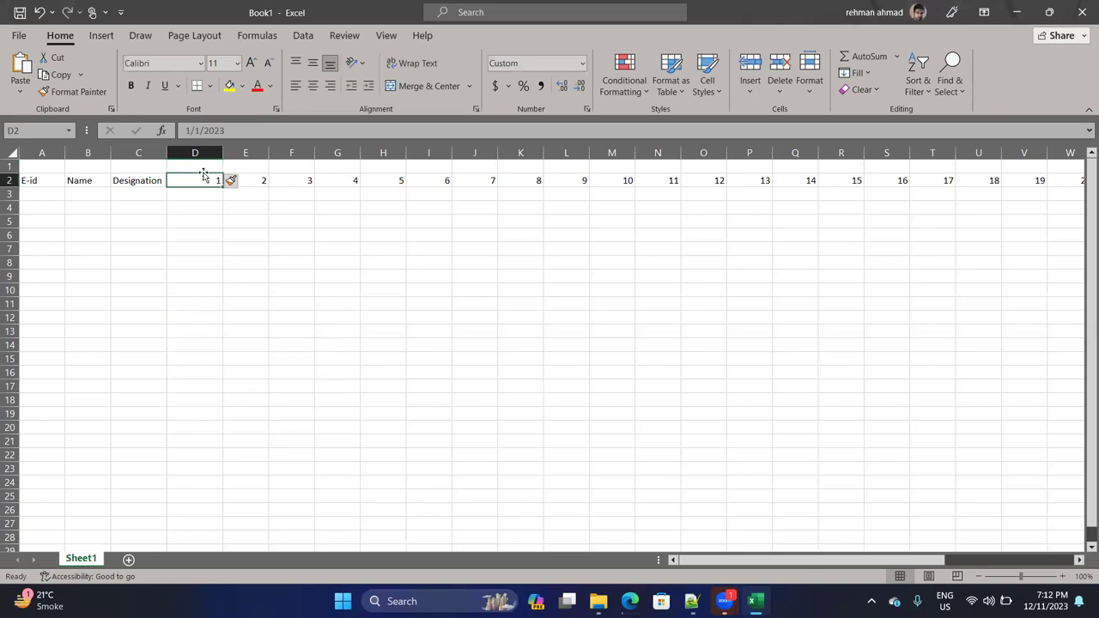
click(197, 169)
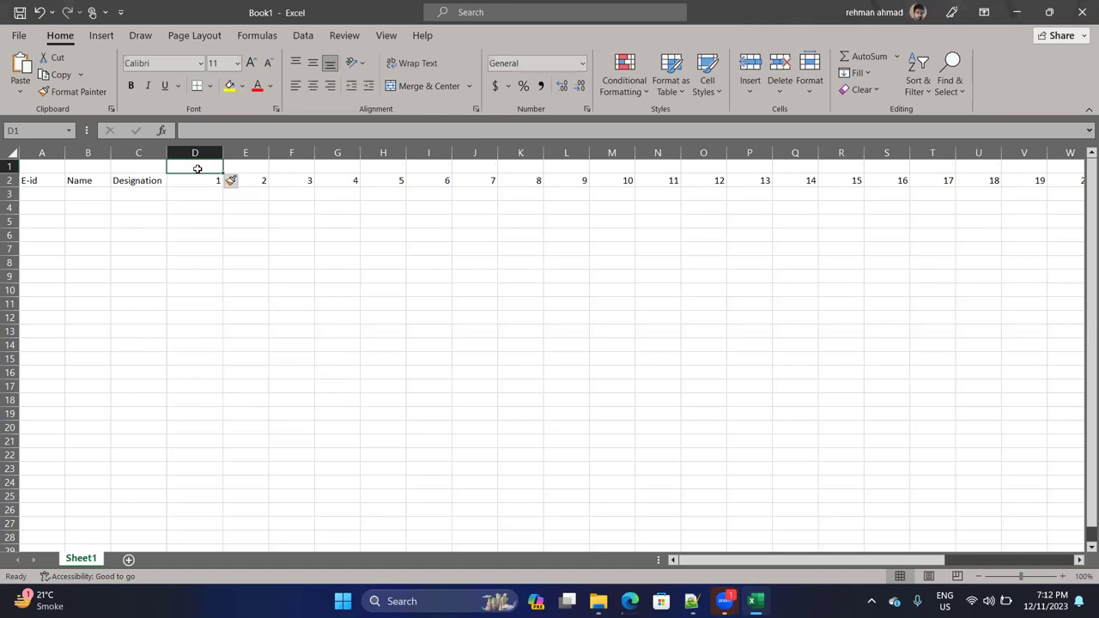
click(208, 186)
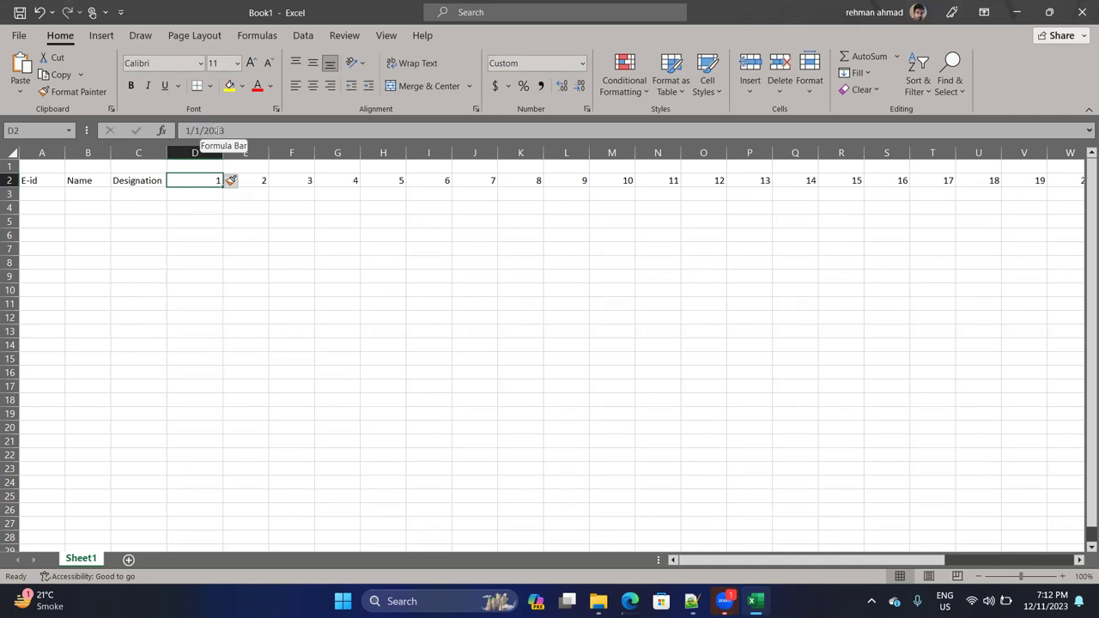
click(260, 179)
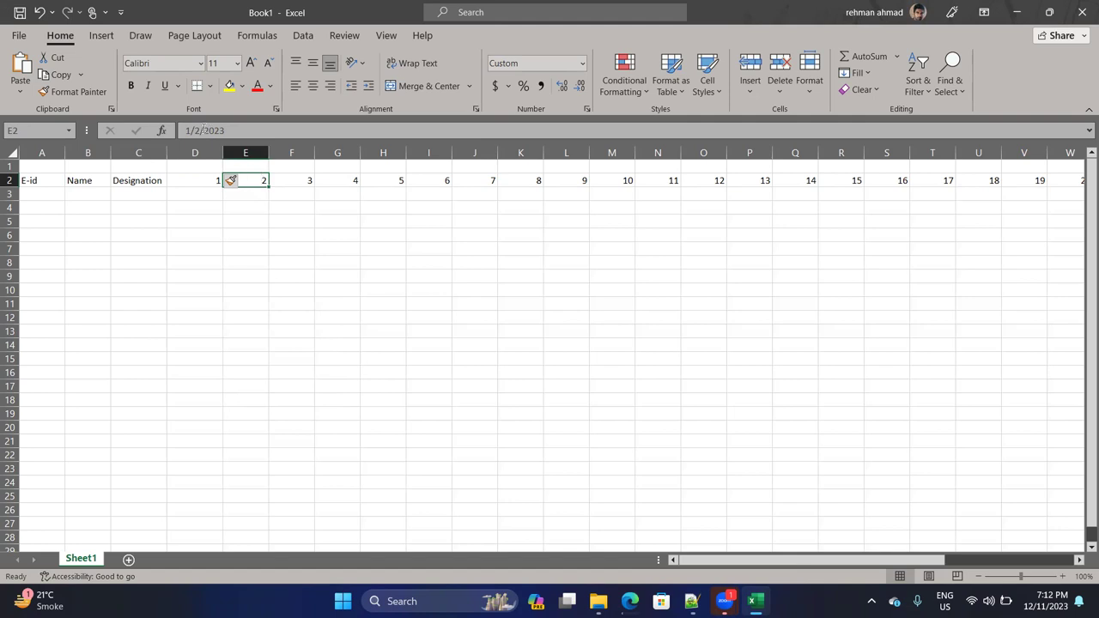
click(204, 179)
click(191, 168)
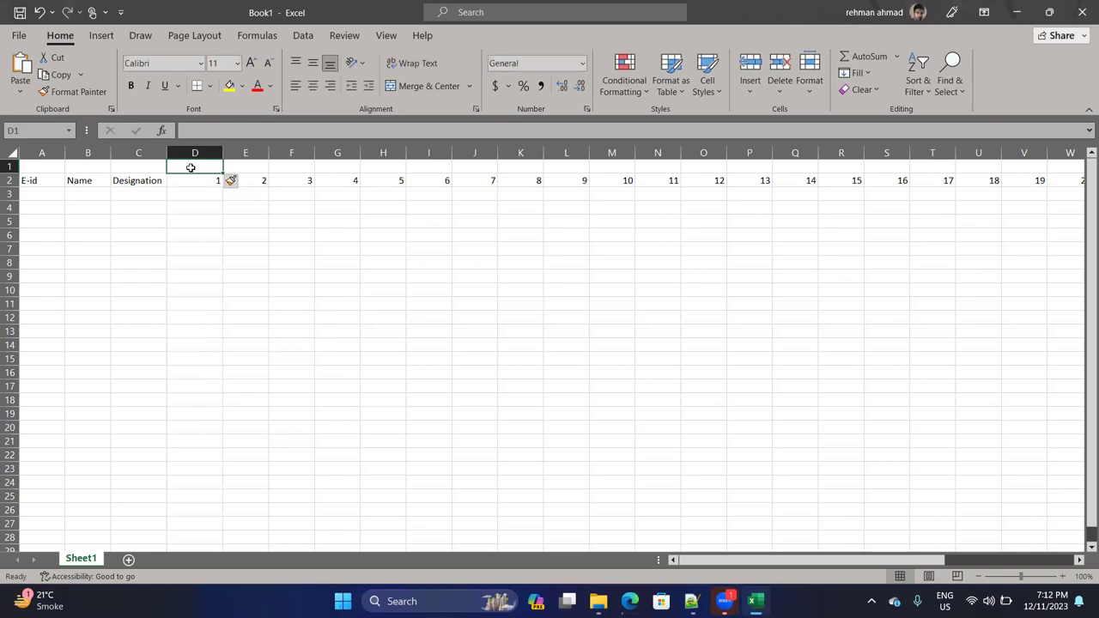
click(204, 191)
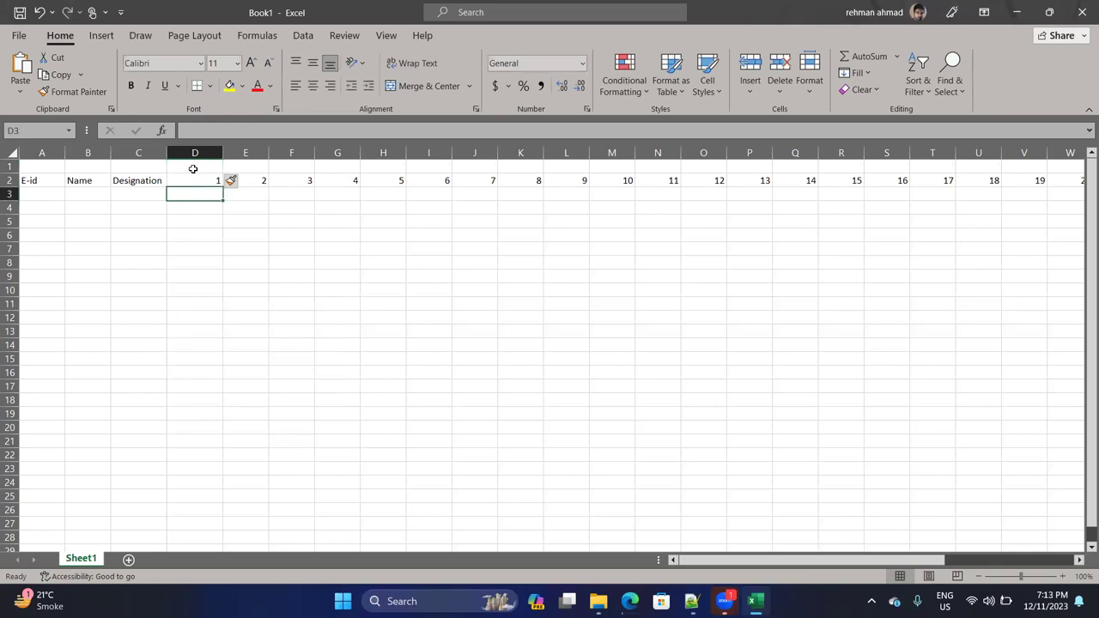
click(193, 169)
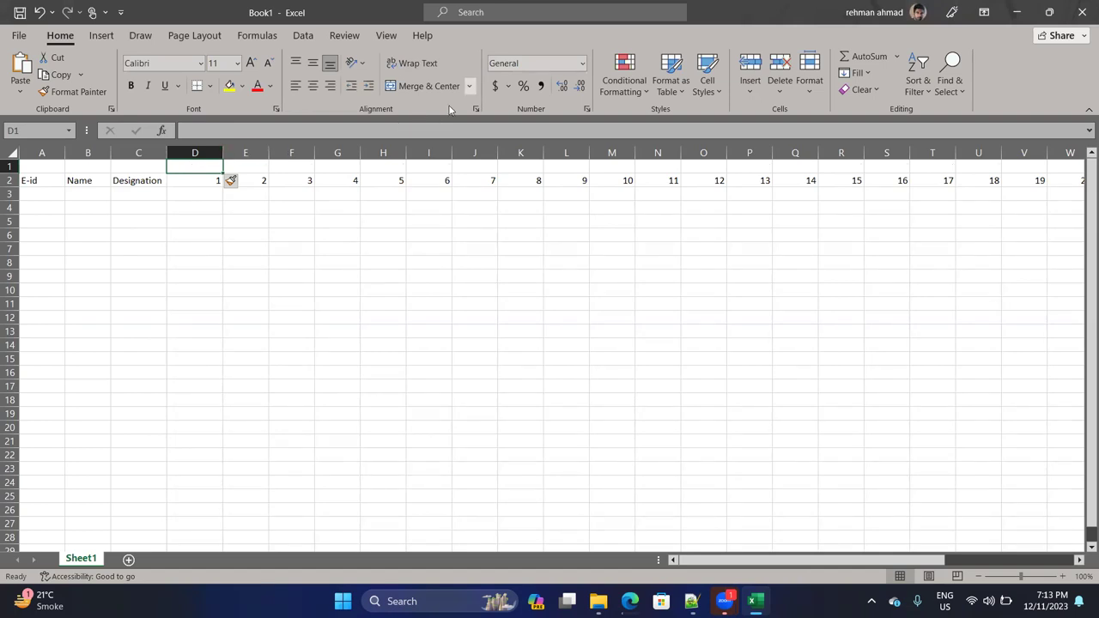
click(582, 63)
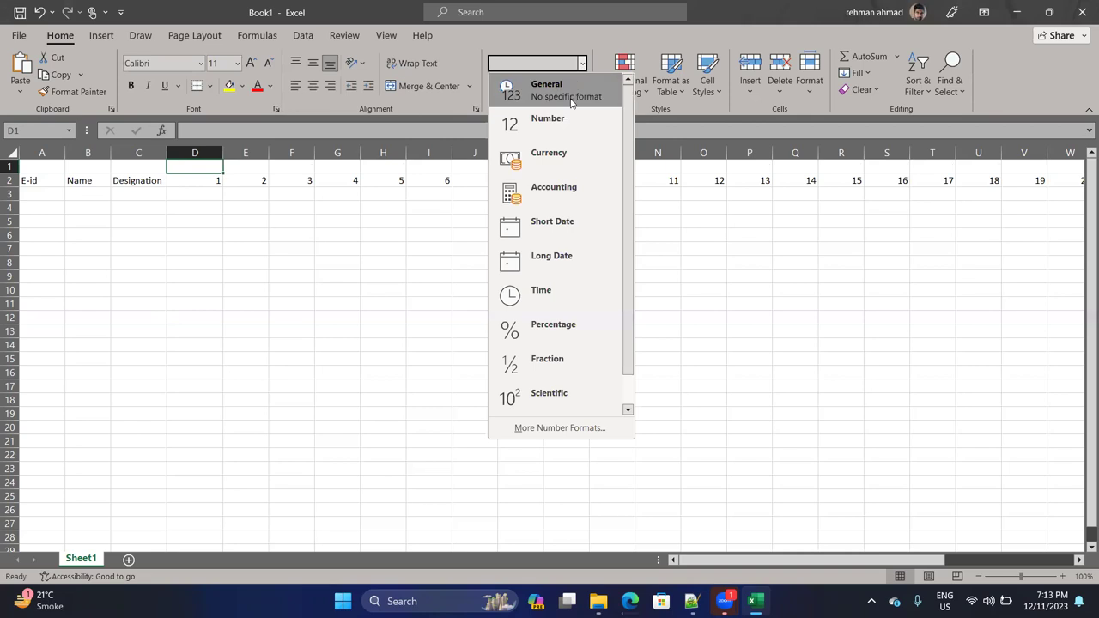
click(548, 433)
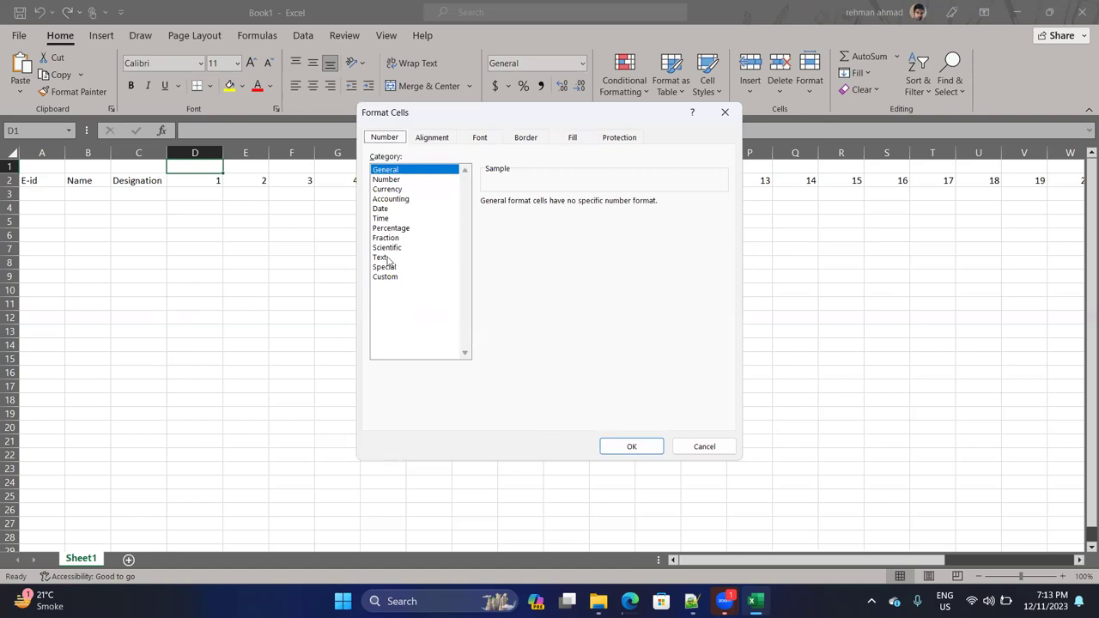
click(649, 449)
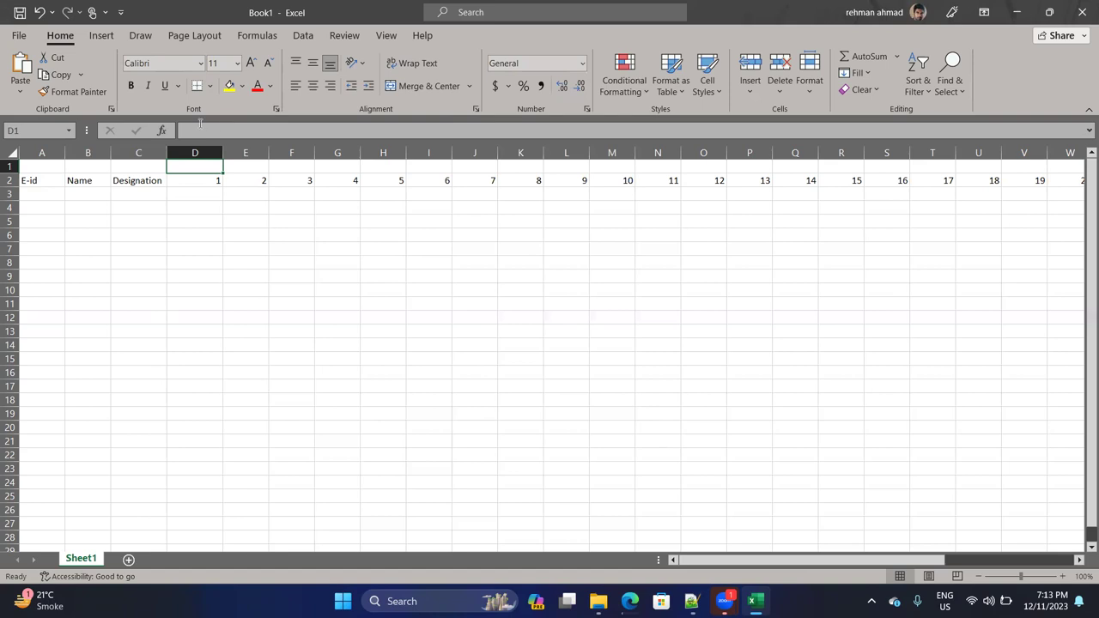
Enter the formula =TEXT(D2,"ddd") in cell D1 to show the abbreviated weekday for the date below it.
text(=t)
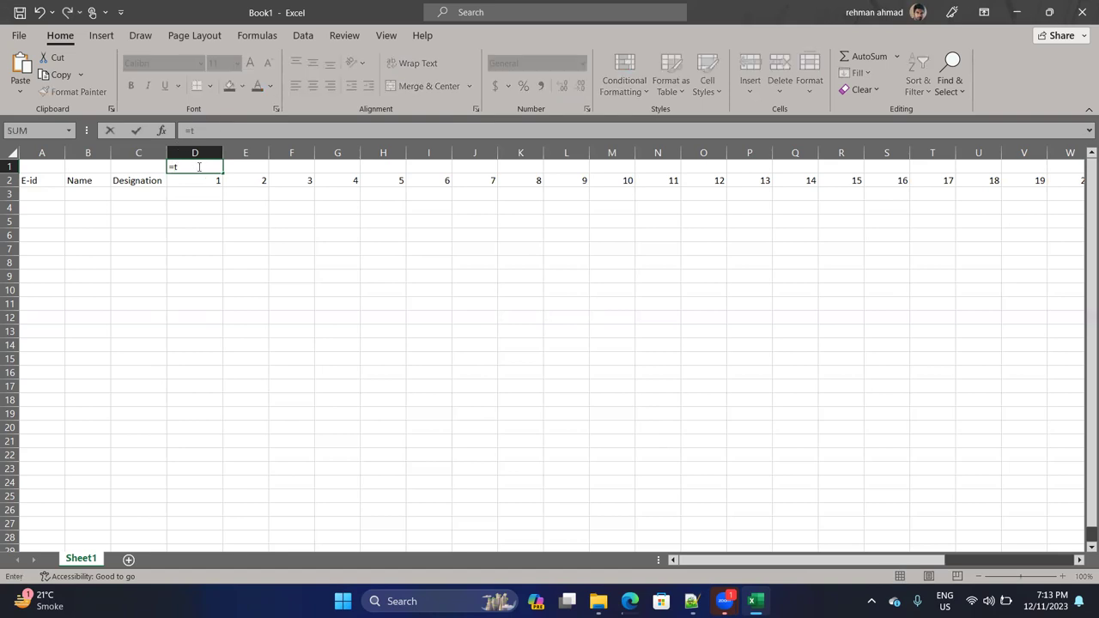
text(ex)
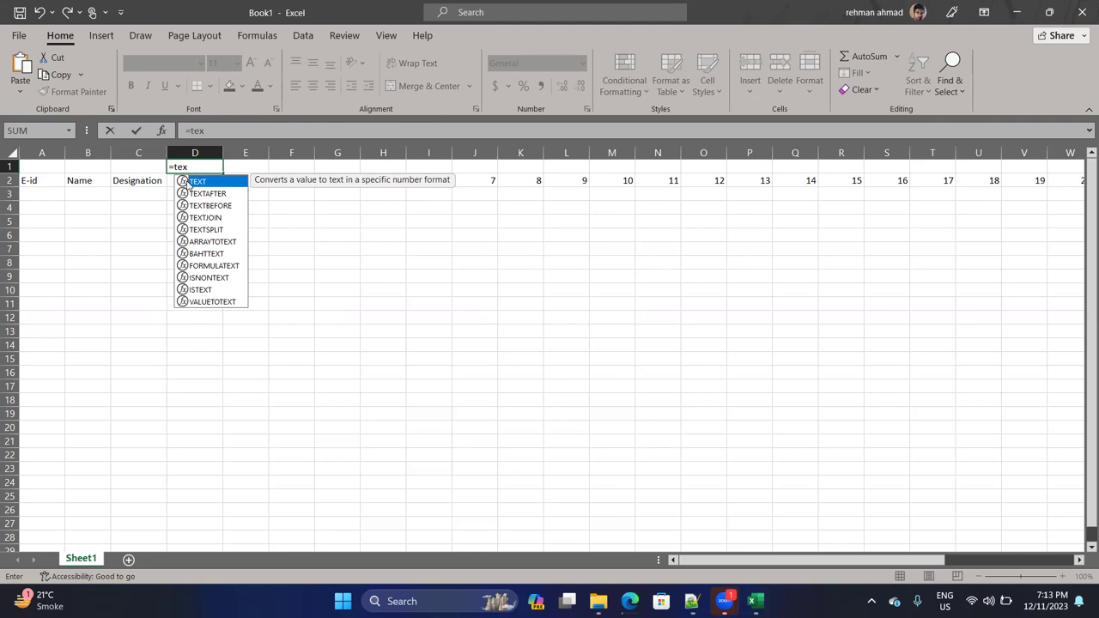
double_click(187, 183)
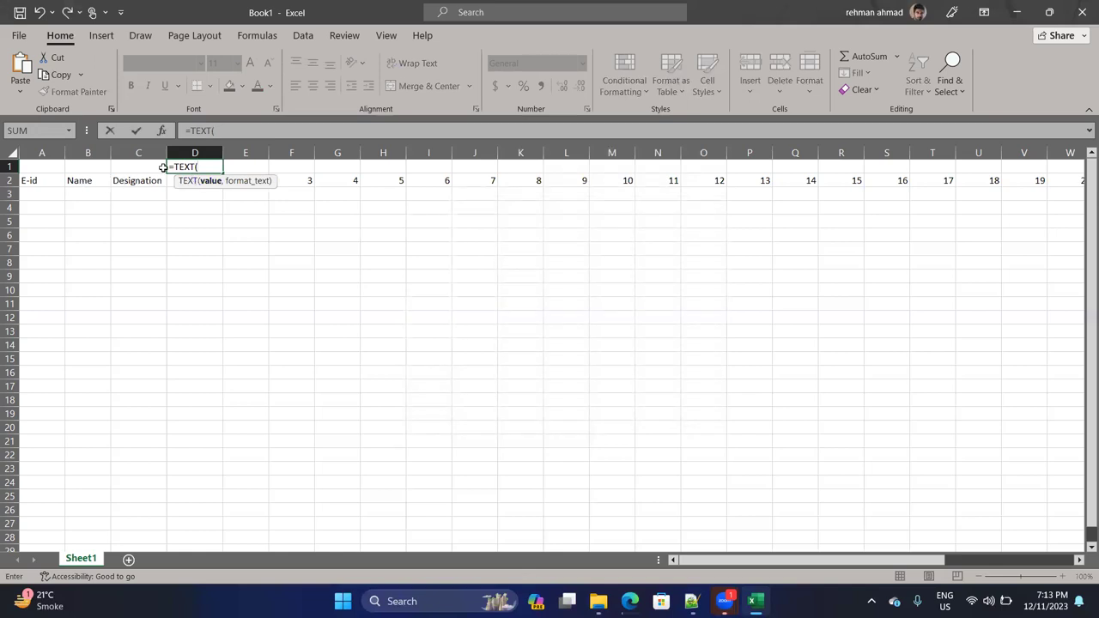
text(d)
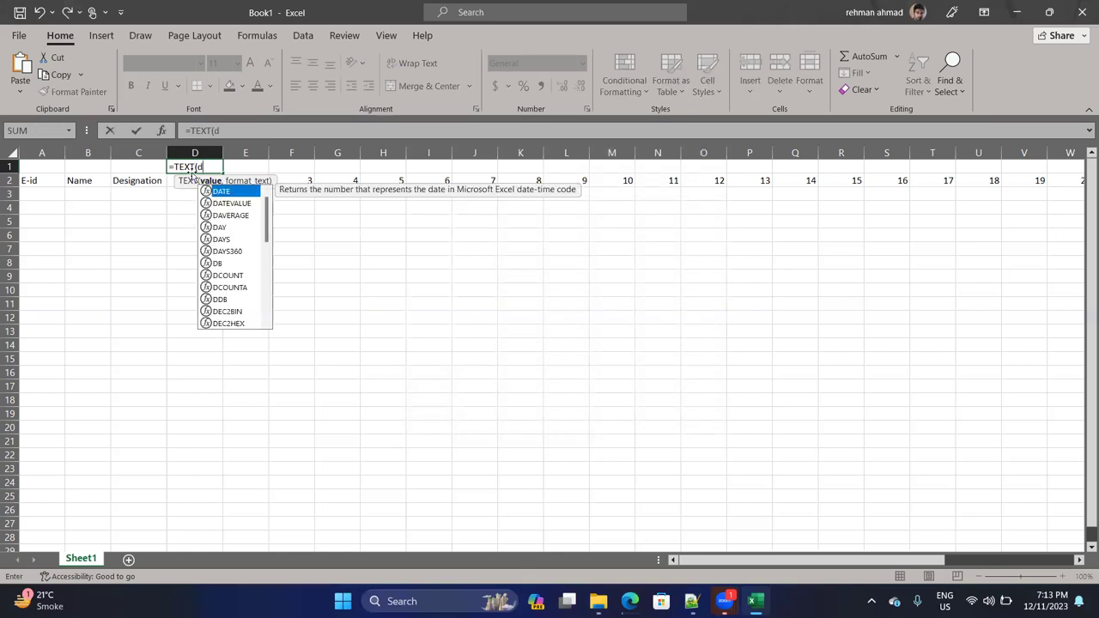
text(2,)
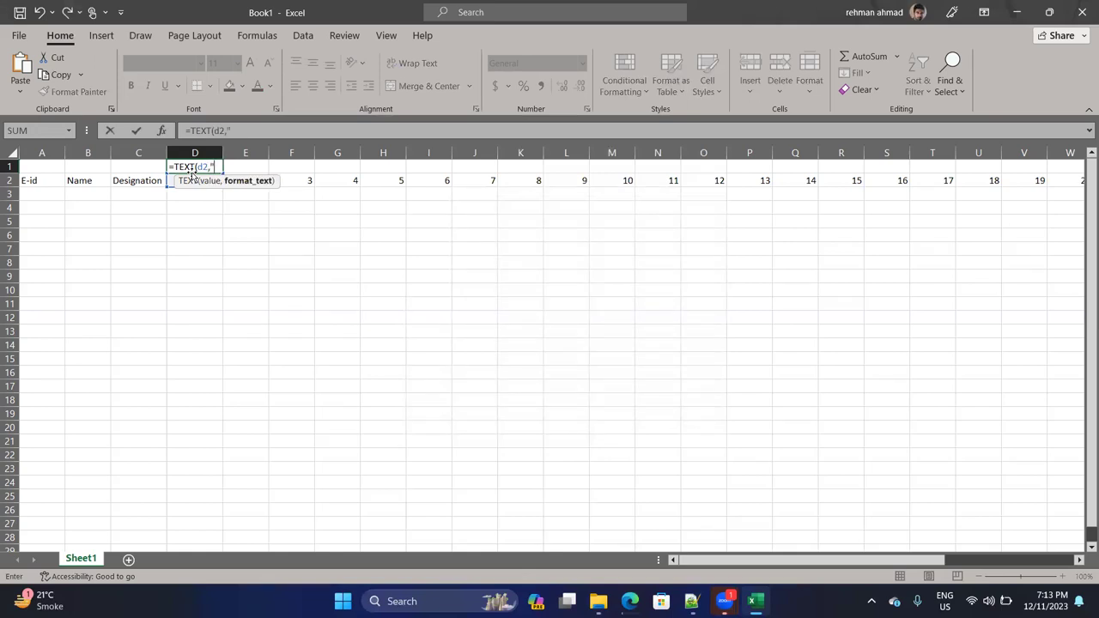
text("ddd")
key(Return)
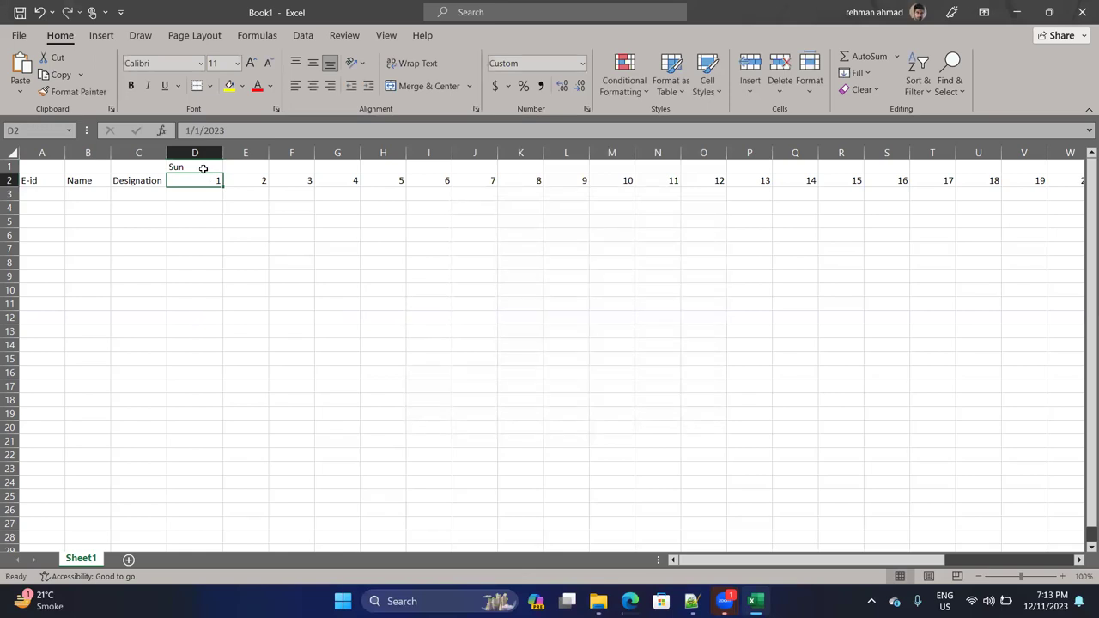
Fill the weekday formula from D1 across row 1 through AH1, above days 1 to 31.
click(203, 168)
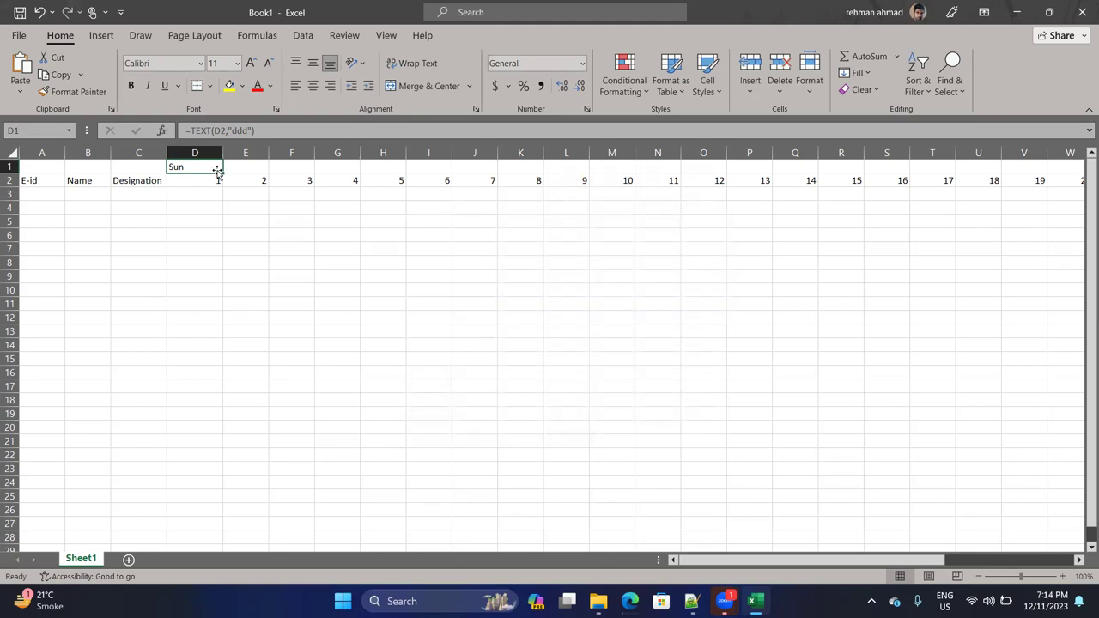
drag(221, 173, 1027, 173)
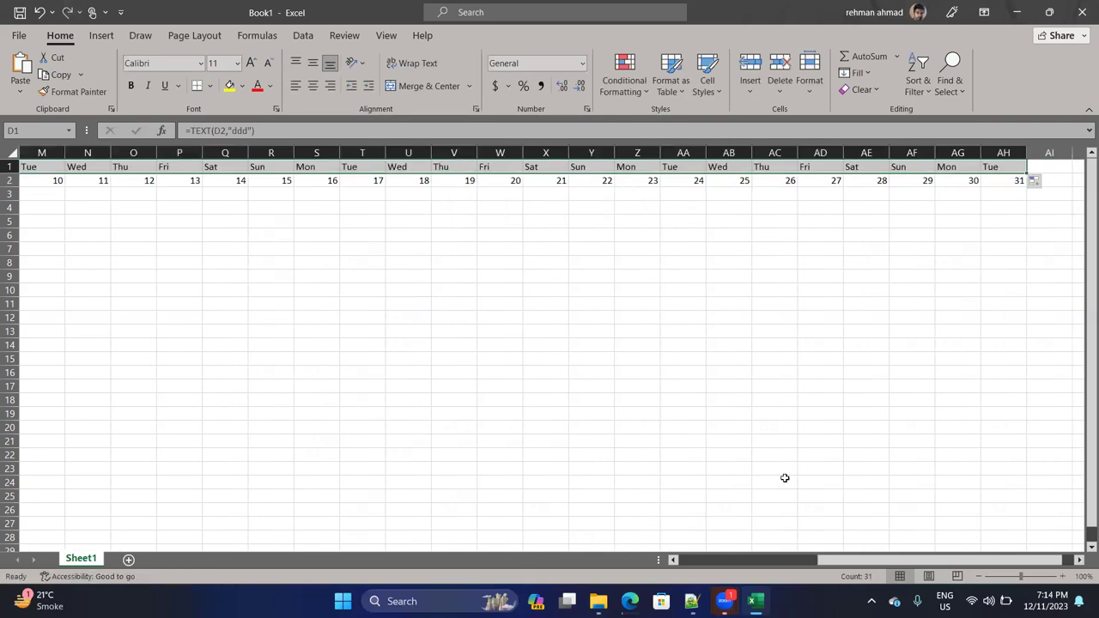
drag(873, 556, 705, 560)
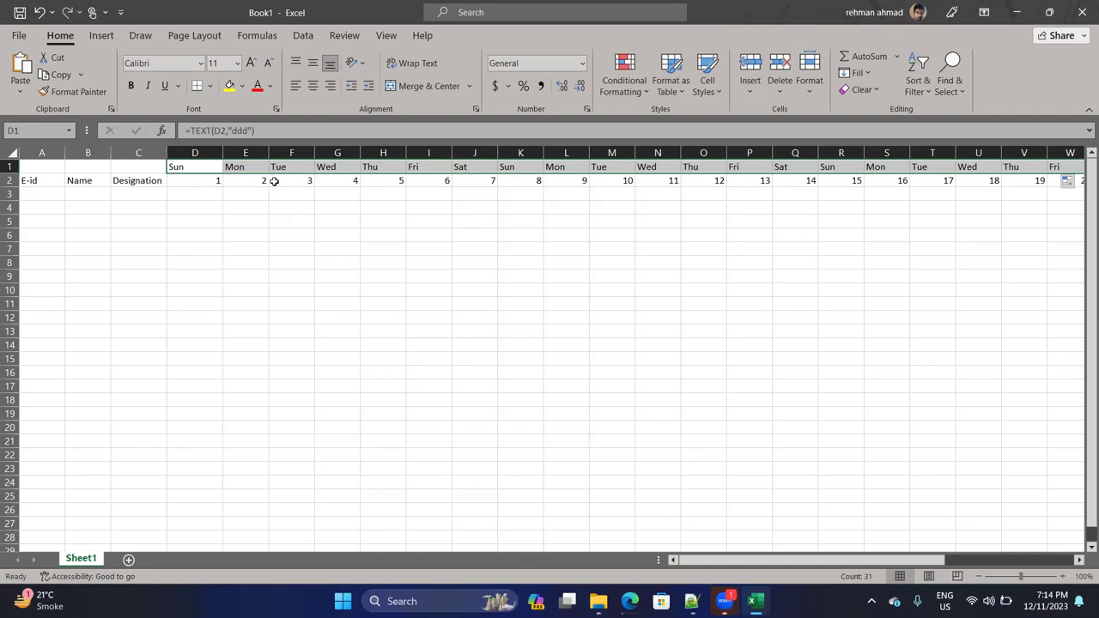
click(210, 184)
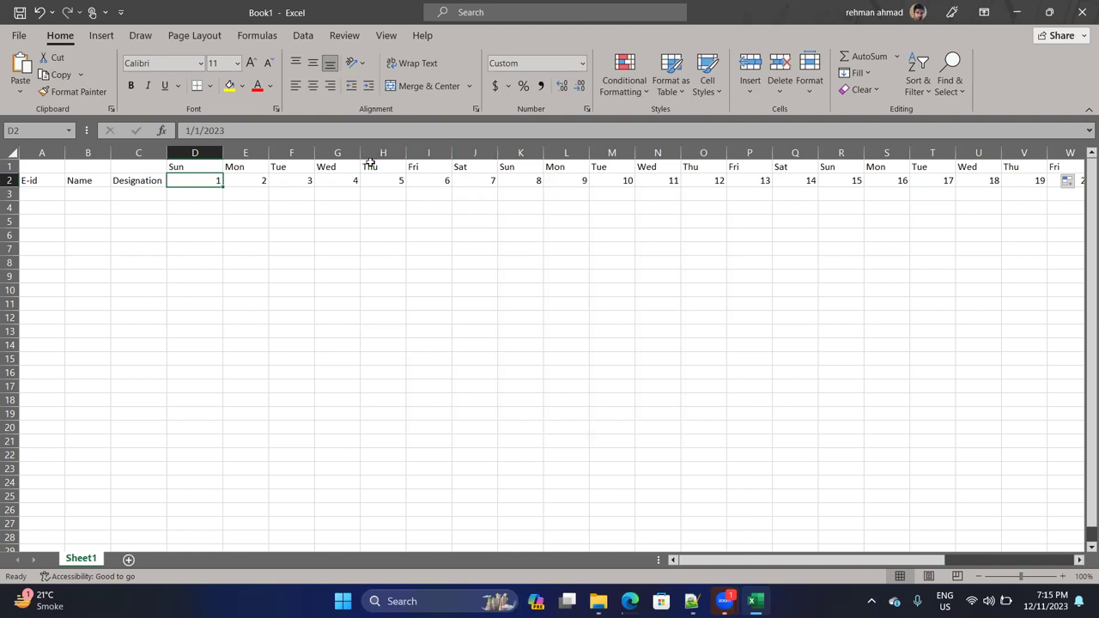
click(151, 169)
right_click(150, 172)
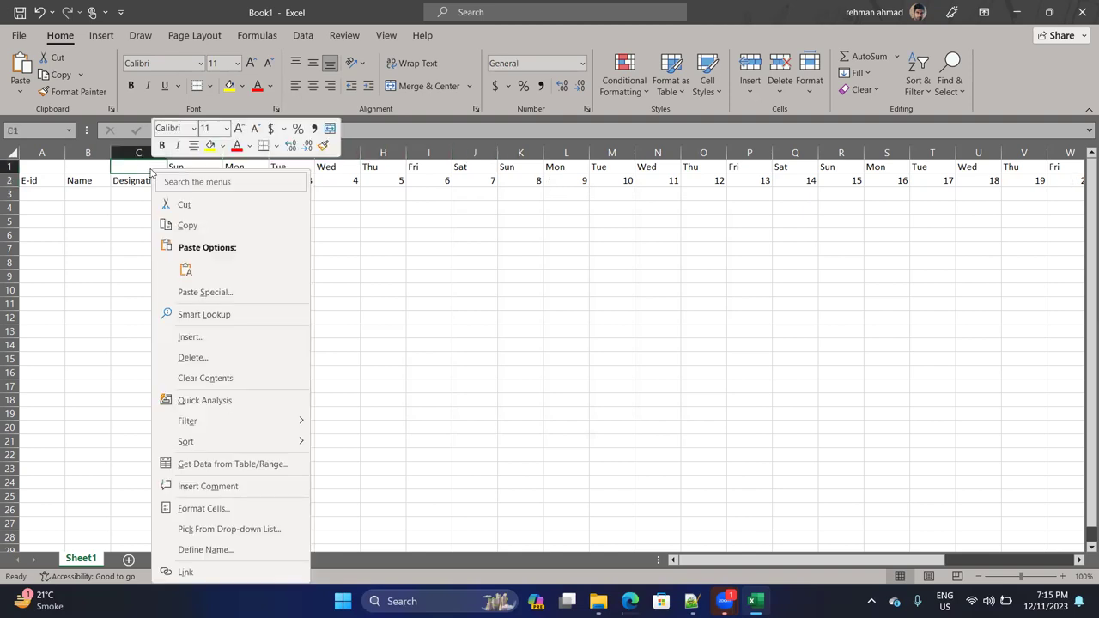
key(Escape)
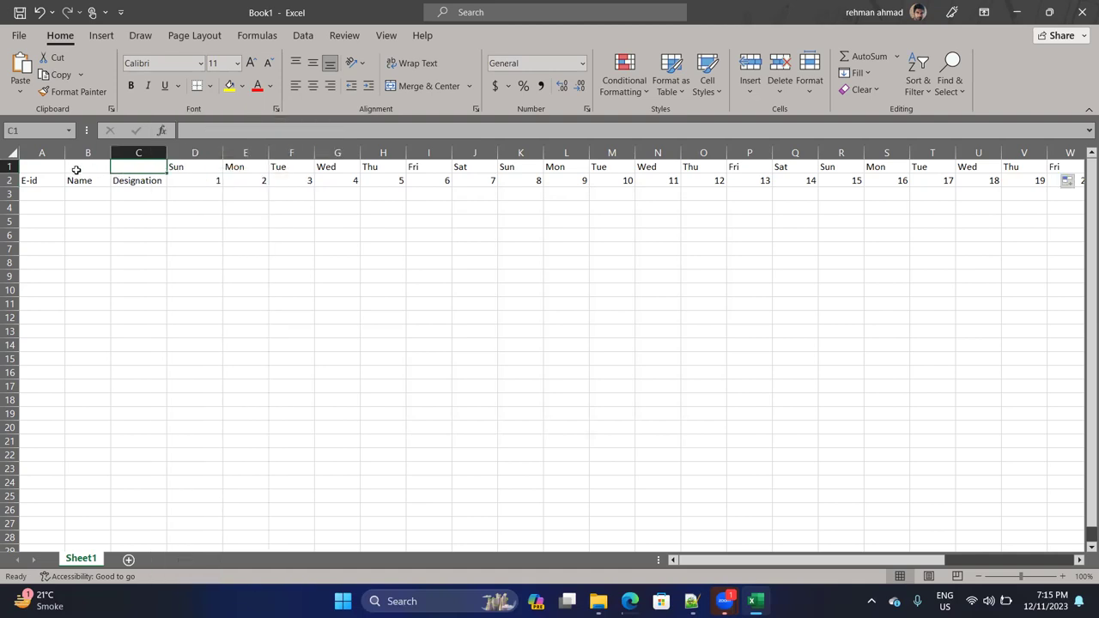
Try to merge and center the block A1:C2 containing the three headings, and undo the merge.
drag(40, 166, 137, 179)
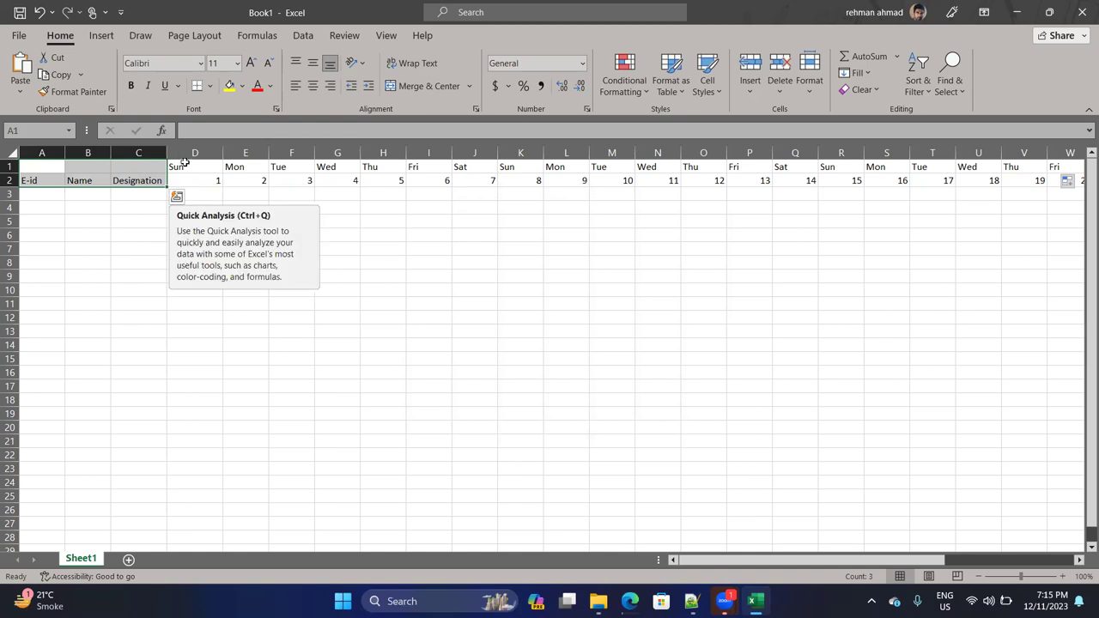
click(398, 89)
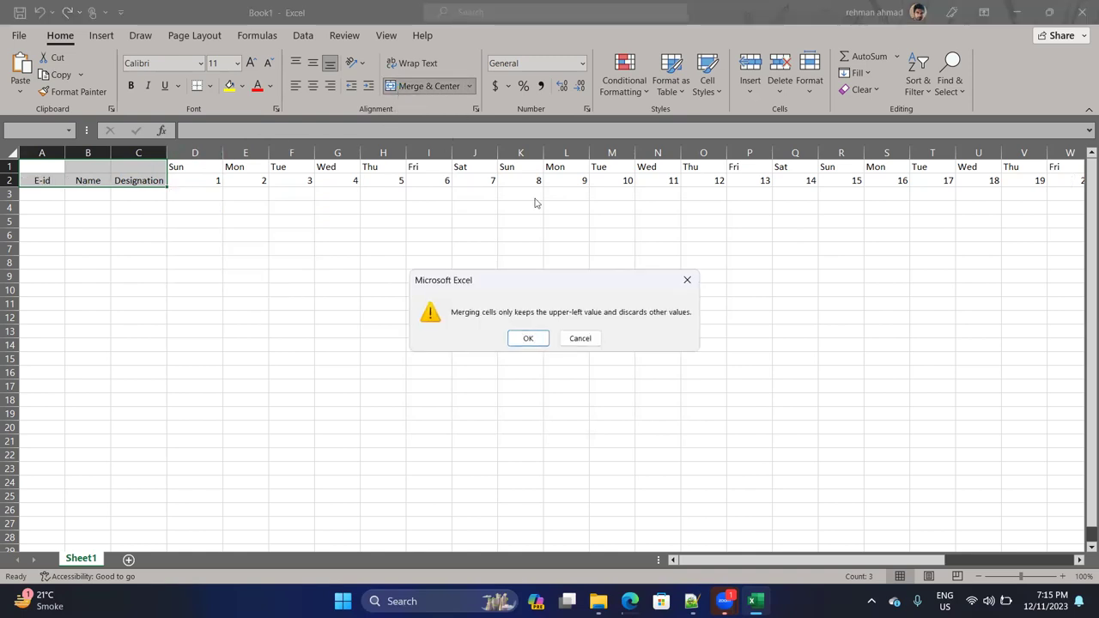
click(526, 339)
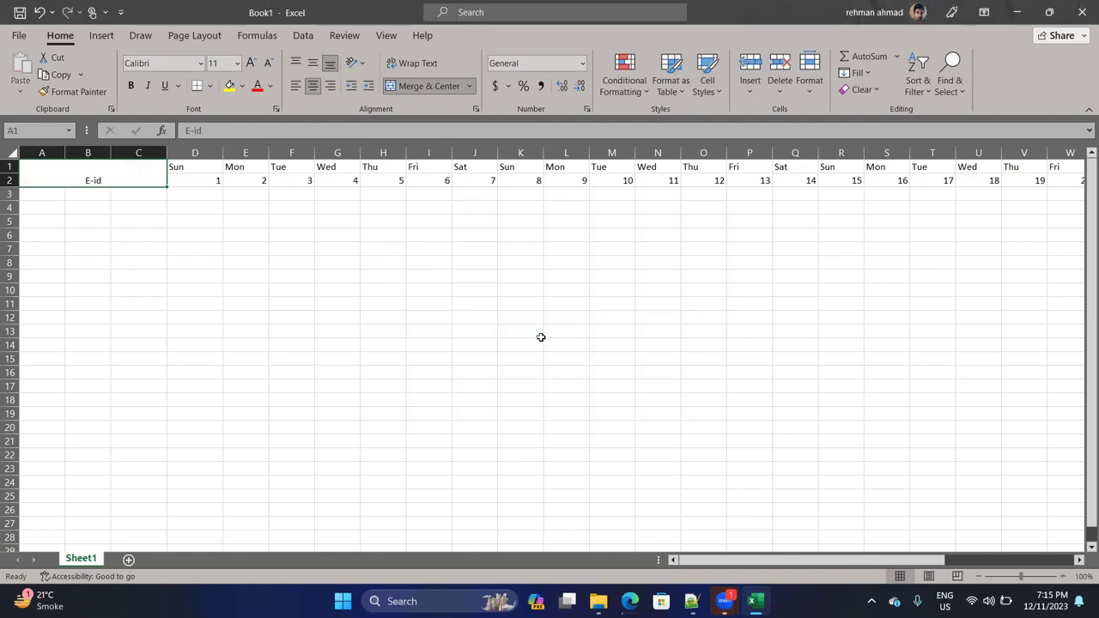
double_click(119, 180)
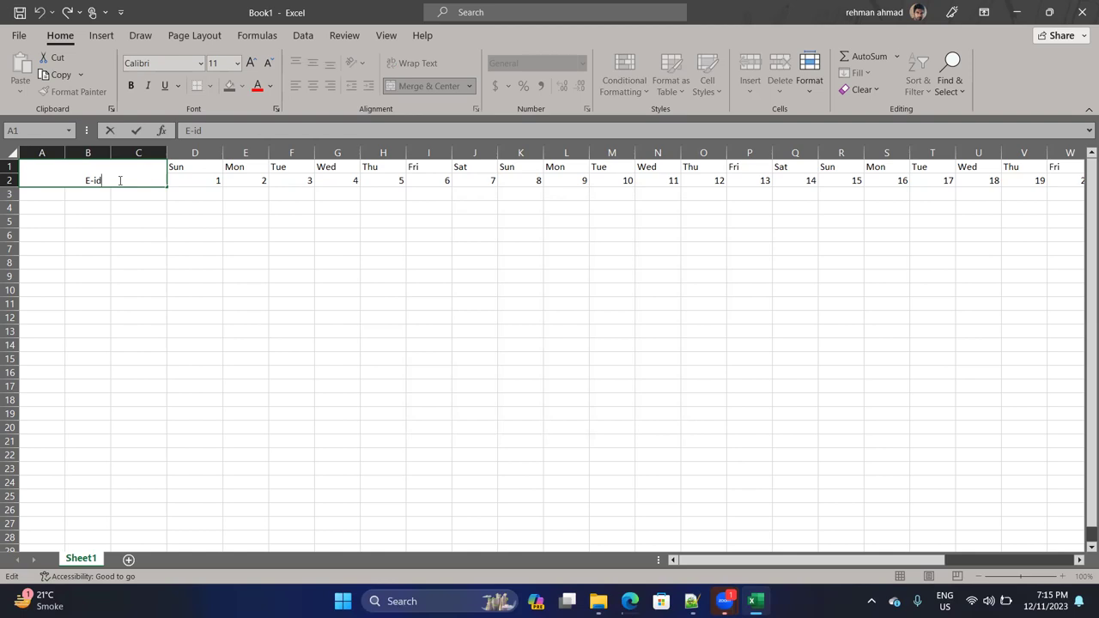
click(184, 179)
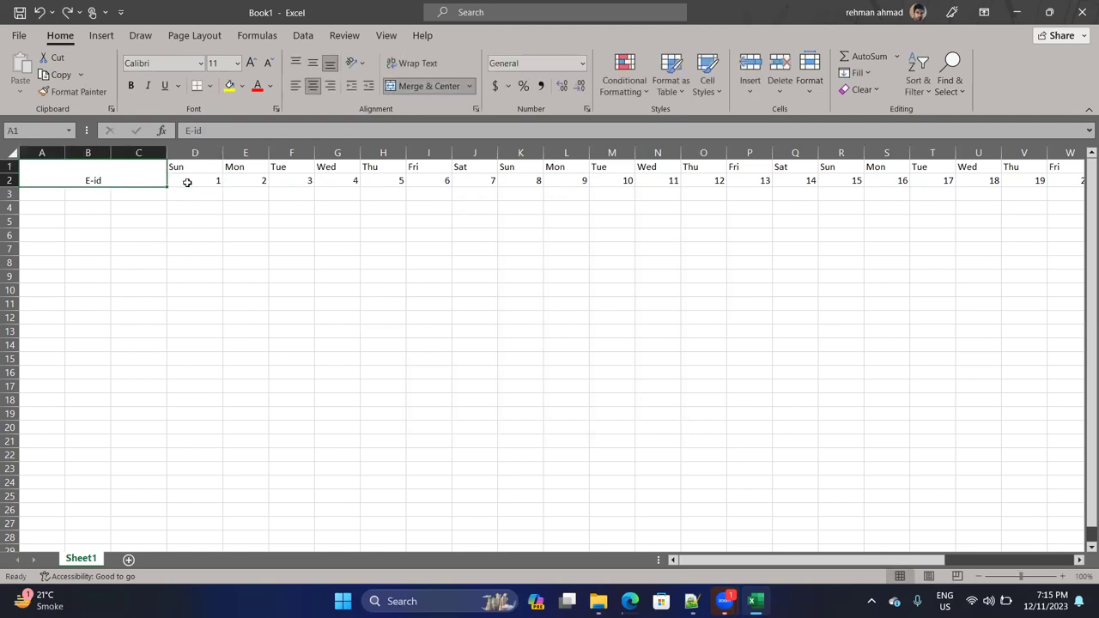
key(ctrl+z)
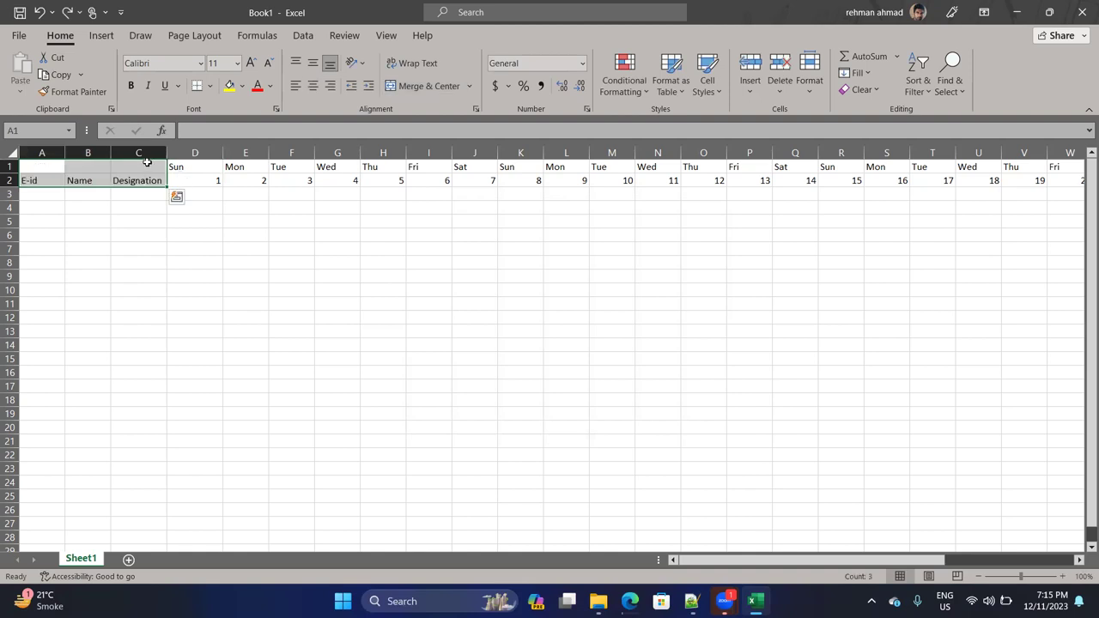
Insert an entire blank row above the weekday row.
click(146, 162)
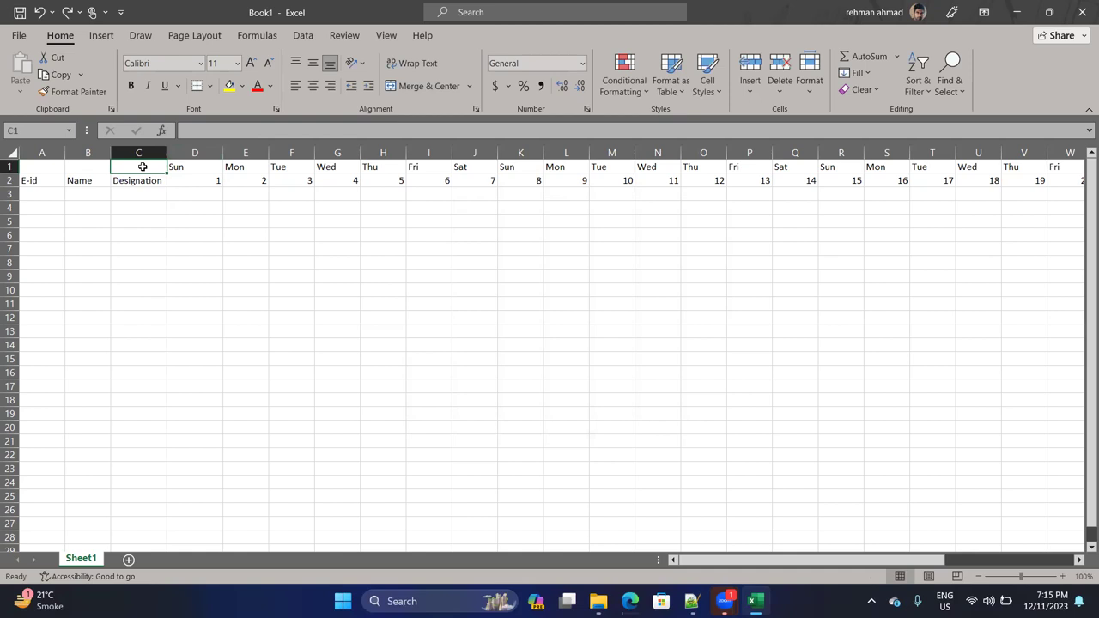
right_click(143, 167)
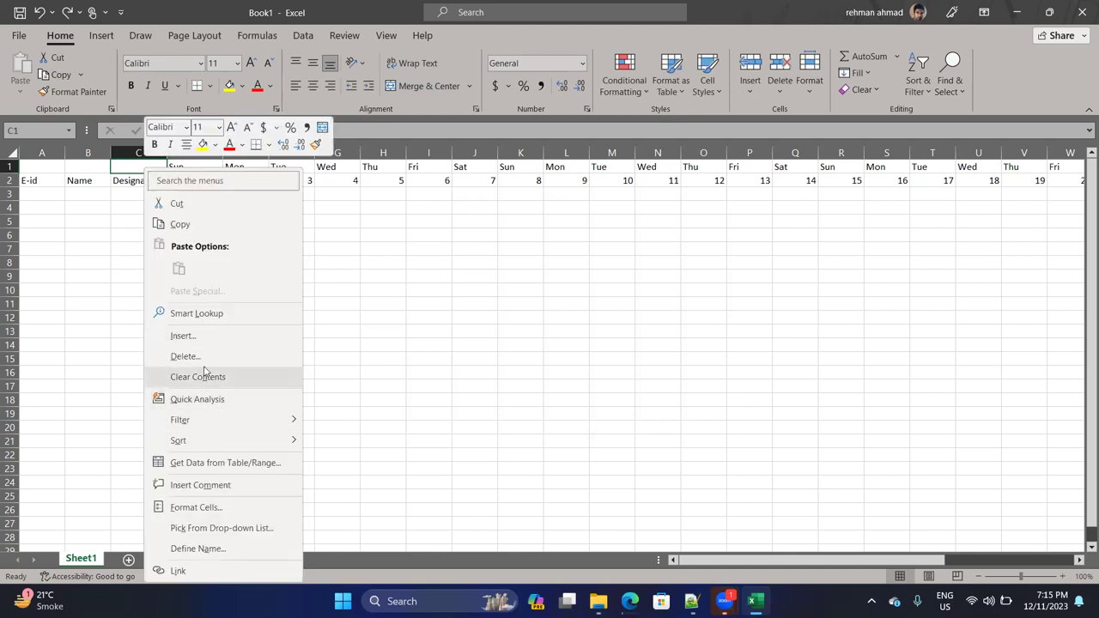
click(191, 340)
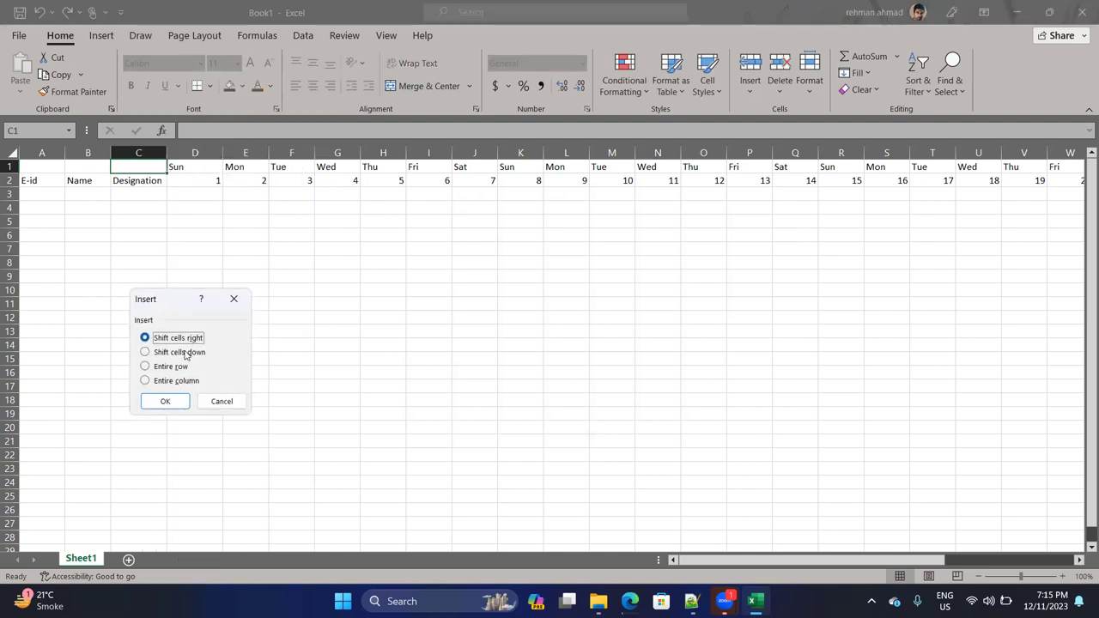
click(175, 367)
click(167, 400)
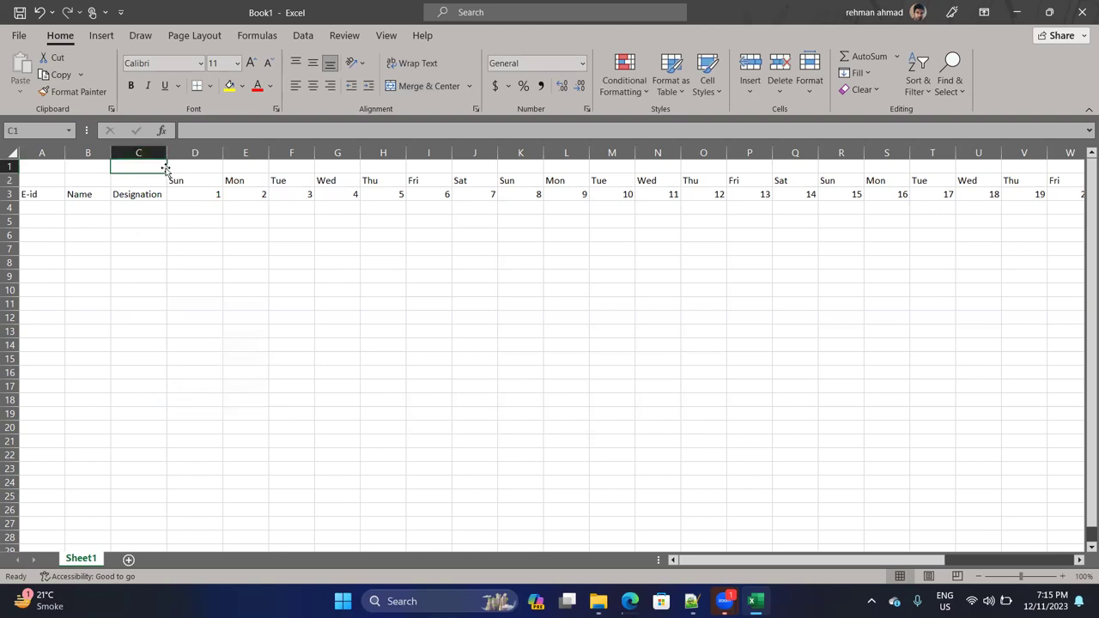
Try to enter the title "Attendence Sheet" in A1 with the unmerged range A1:N1 selected, and undo the entry.
click(29, 165)
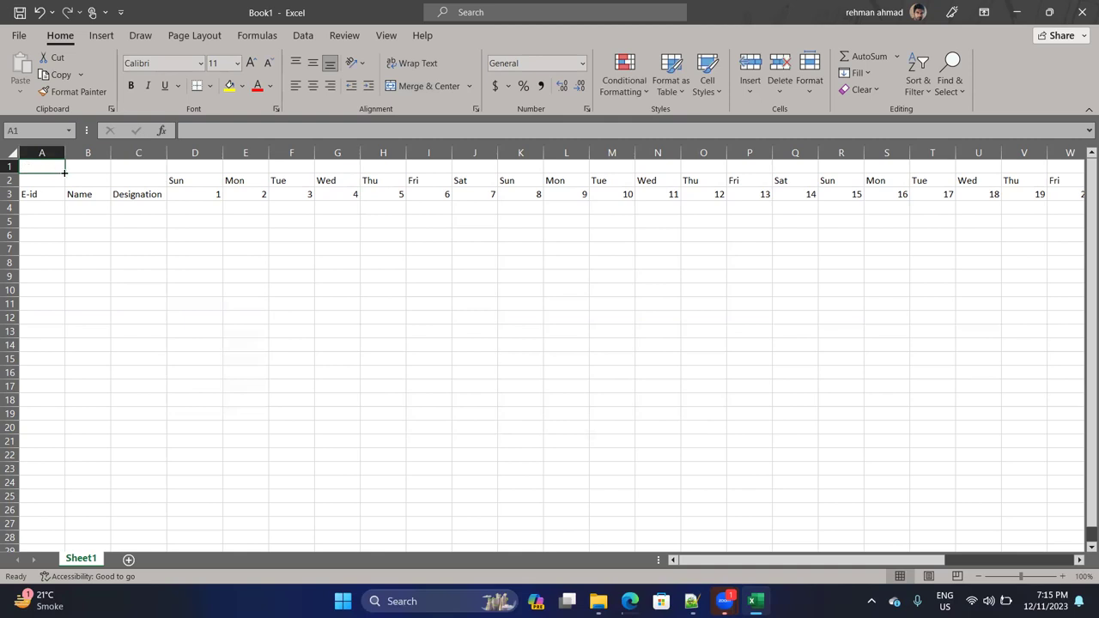
drag(64, 171, 683, 171)
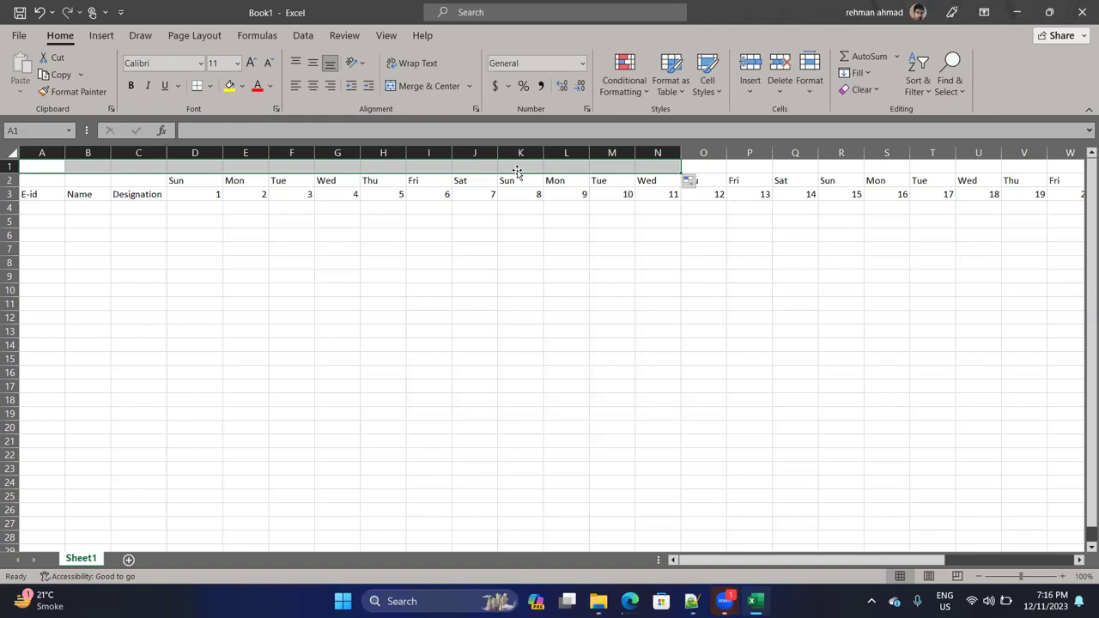
text(Att)
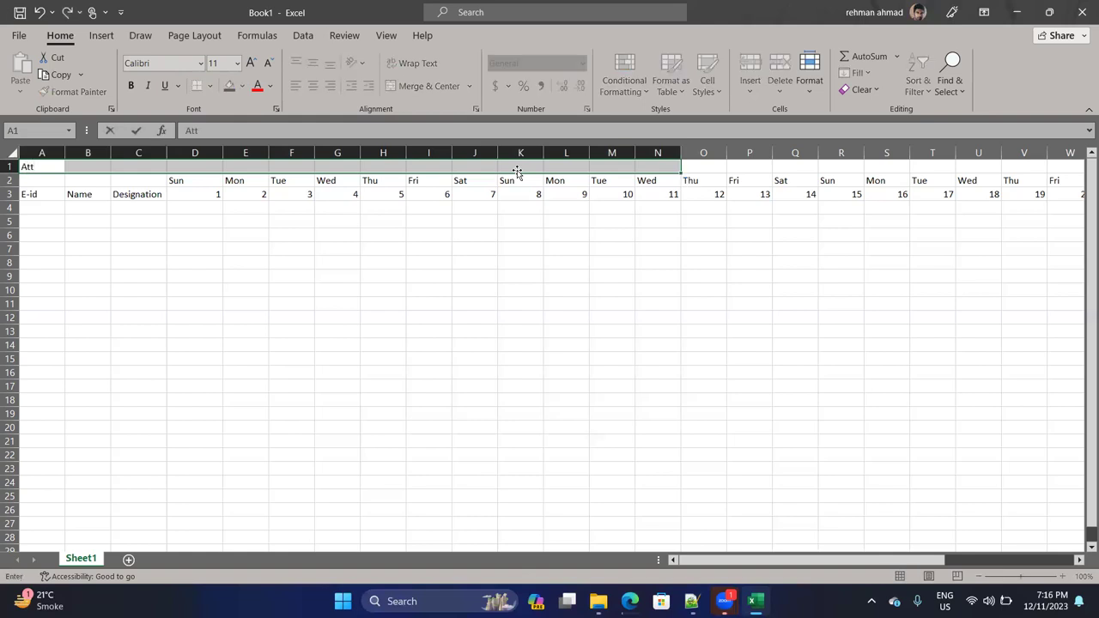
text(endence Sheet)
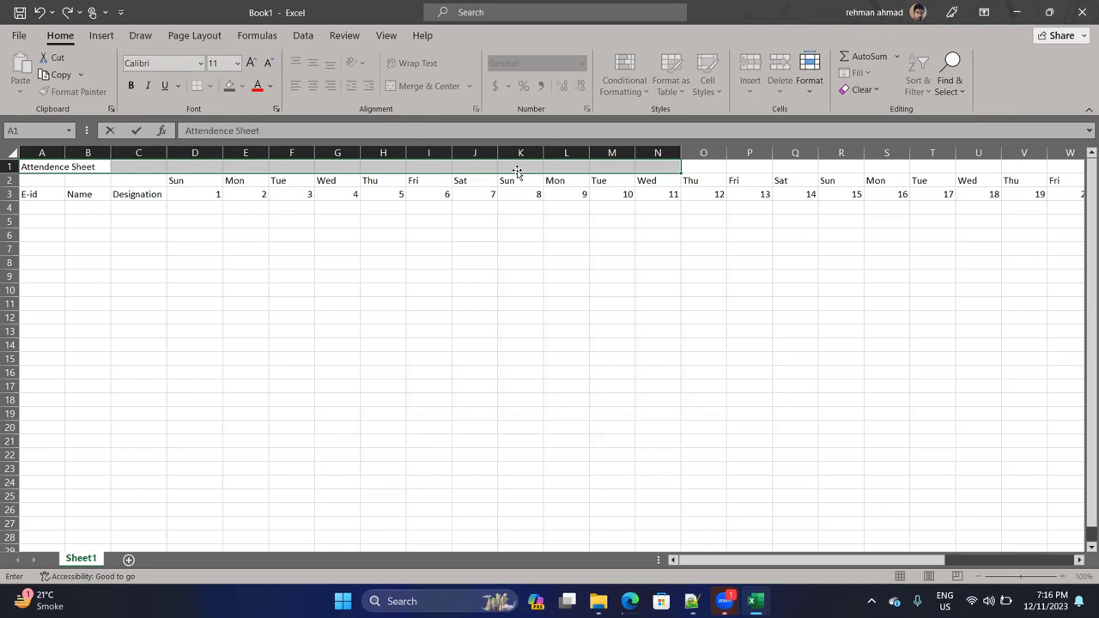
key(ctrl+Return)
key(ctrl+f)
text(or)
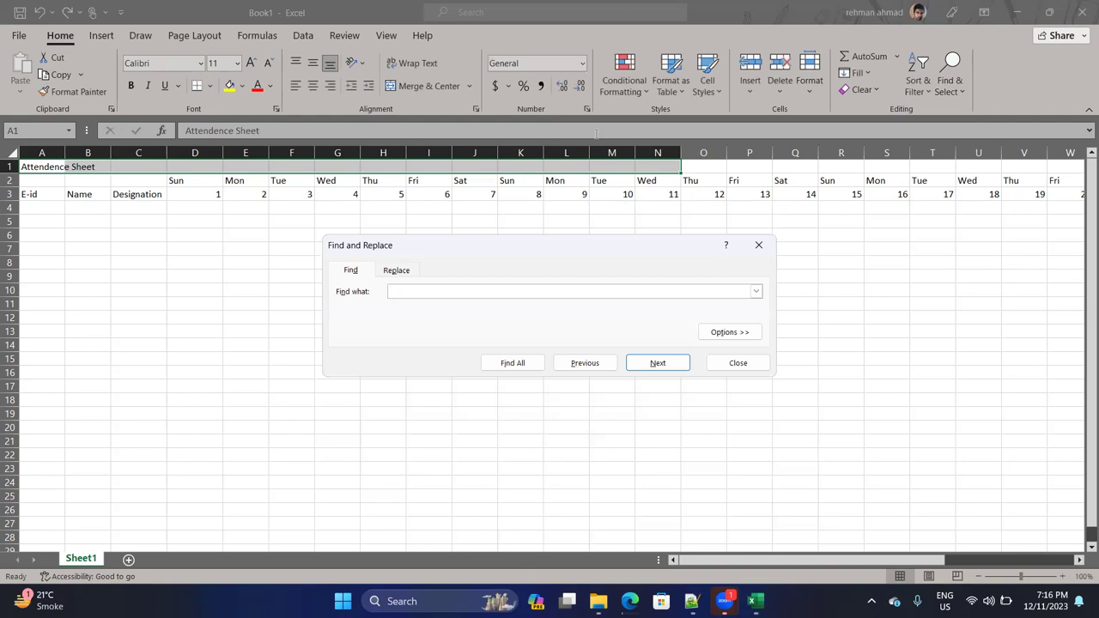
click(759, 245)
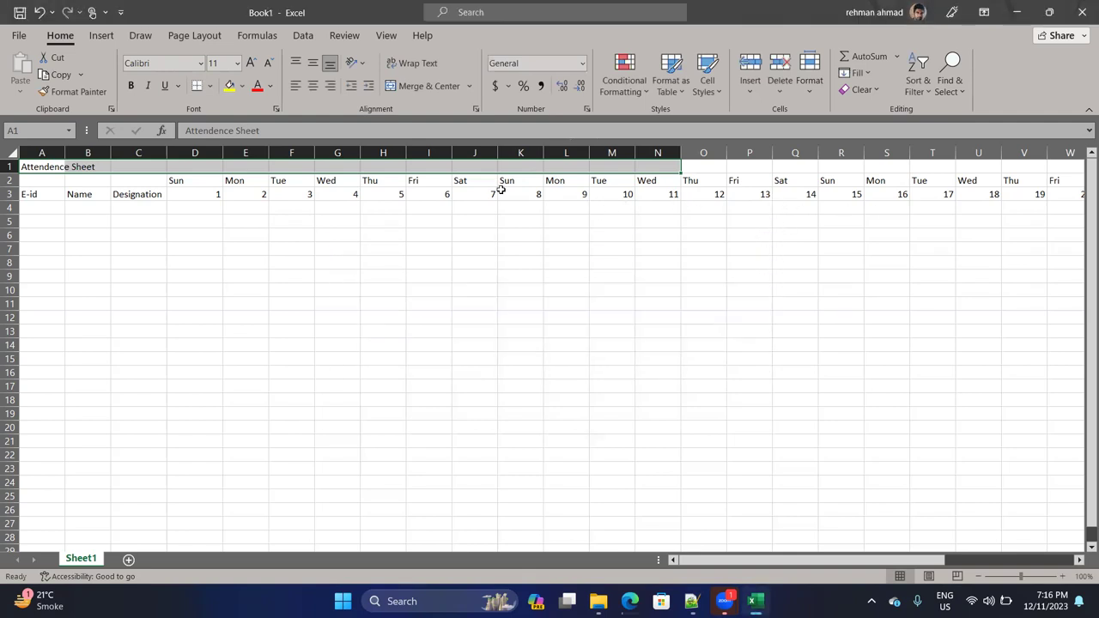
click(147, 168)
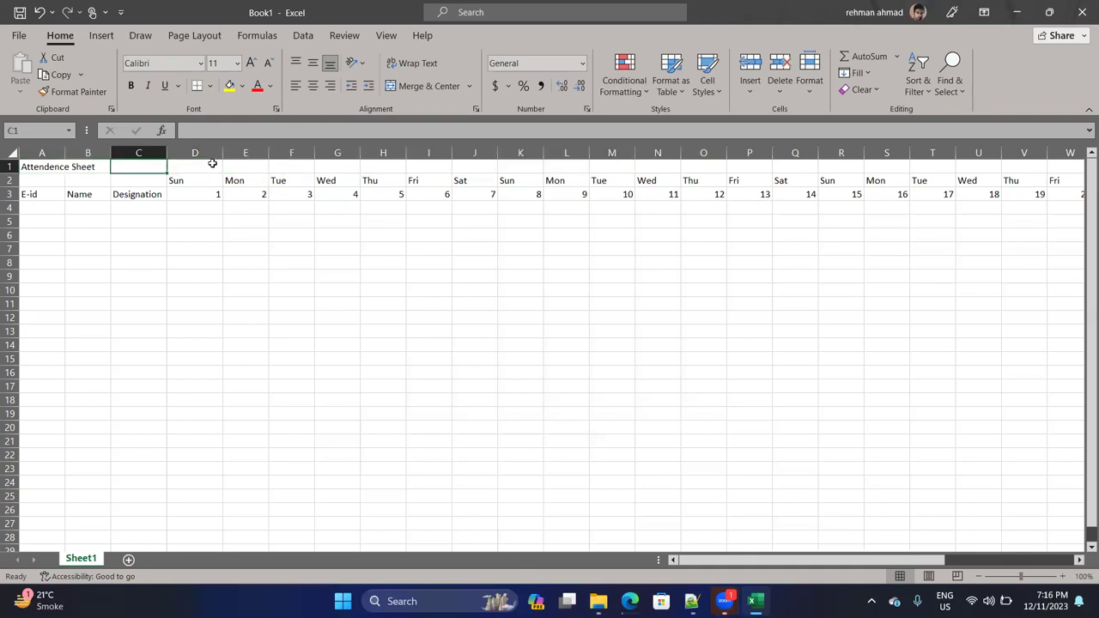
key(ctrl+z)
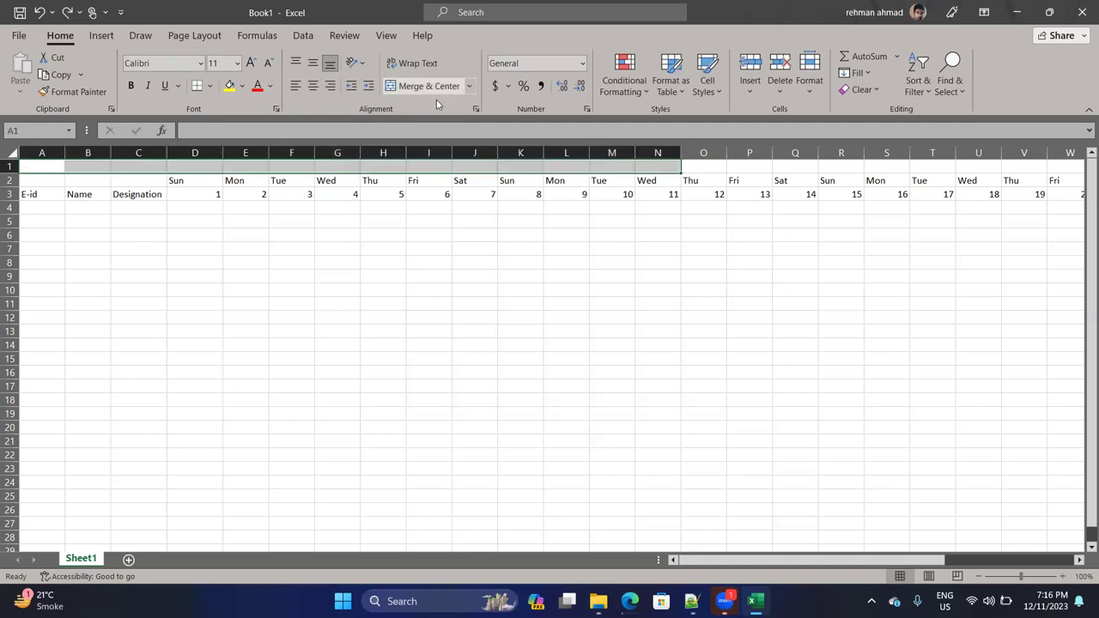
Merge and center A1:N1 and enter the title "Attendence Sheet" in the merged cell.
click(413, 88)
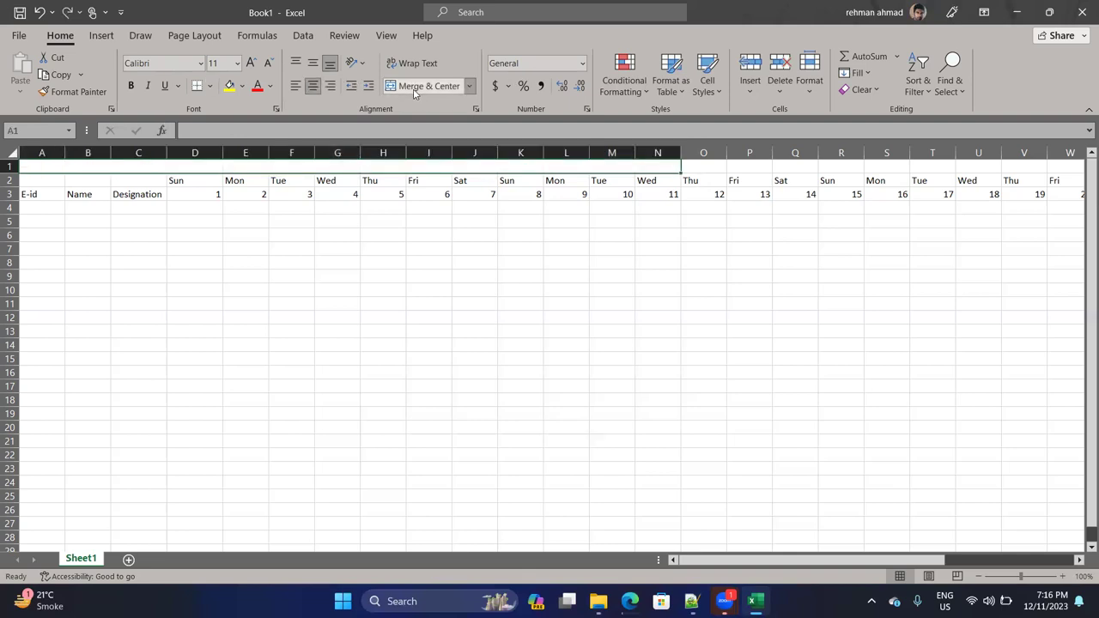
text(Att)
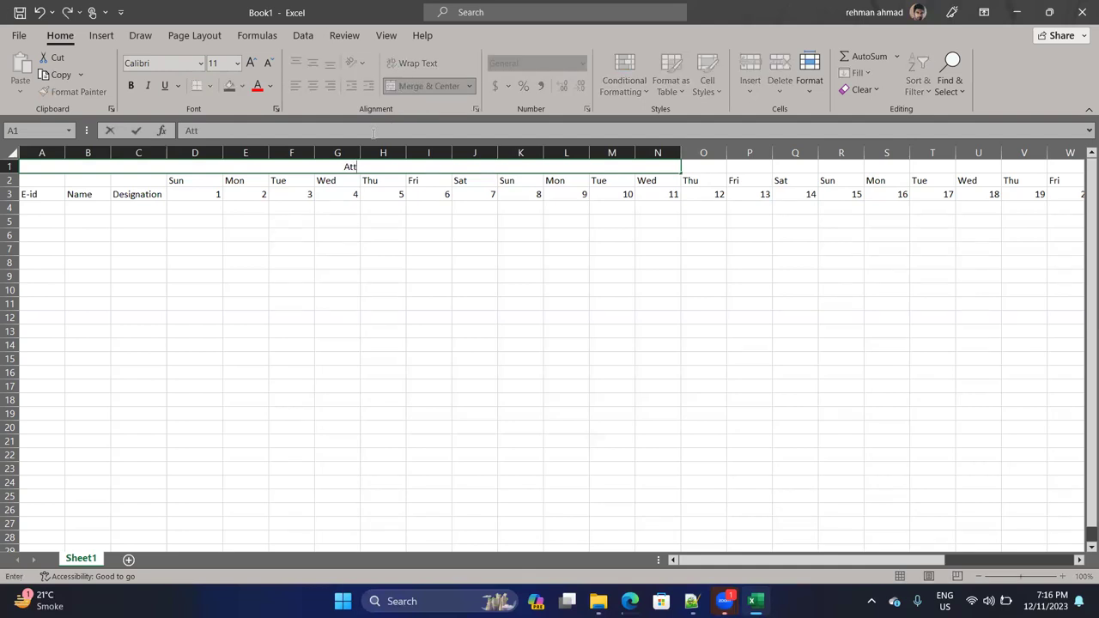
text(endence)
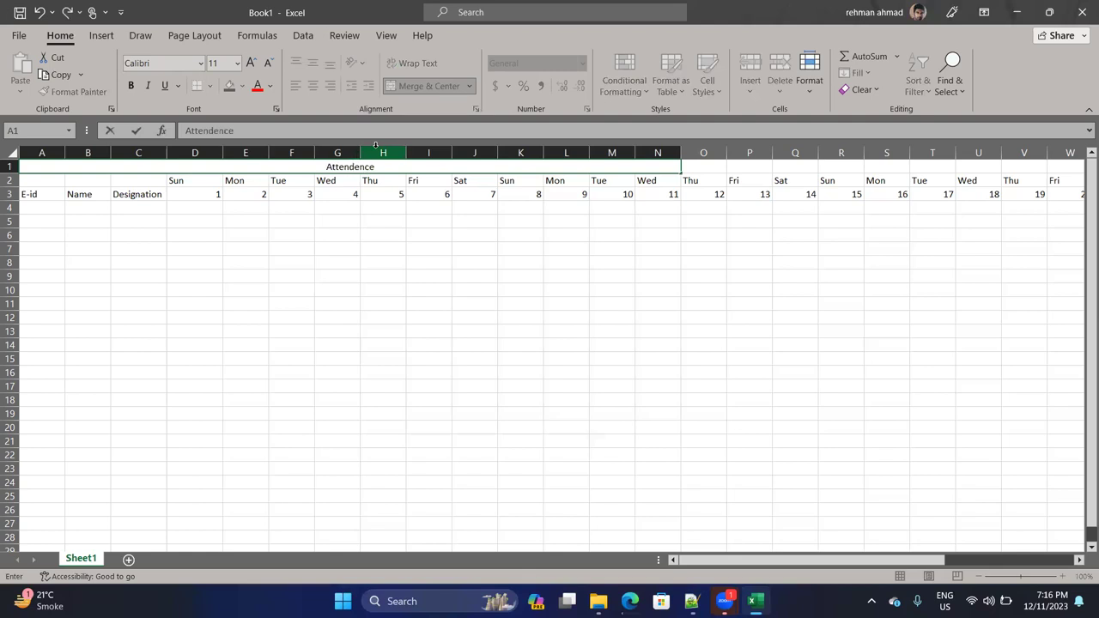
text( Sheet)
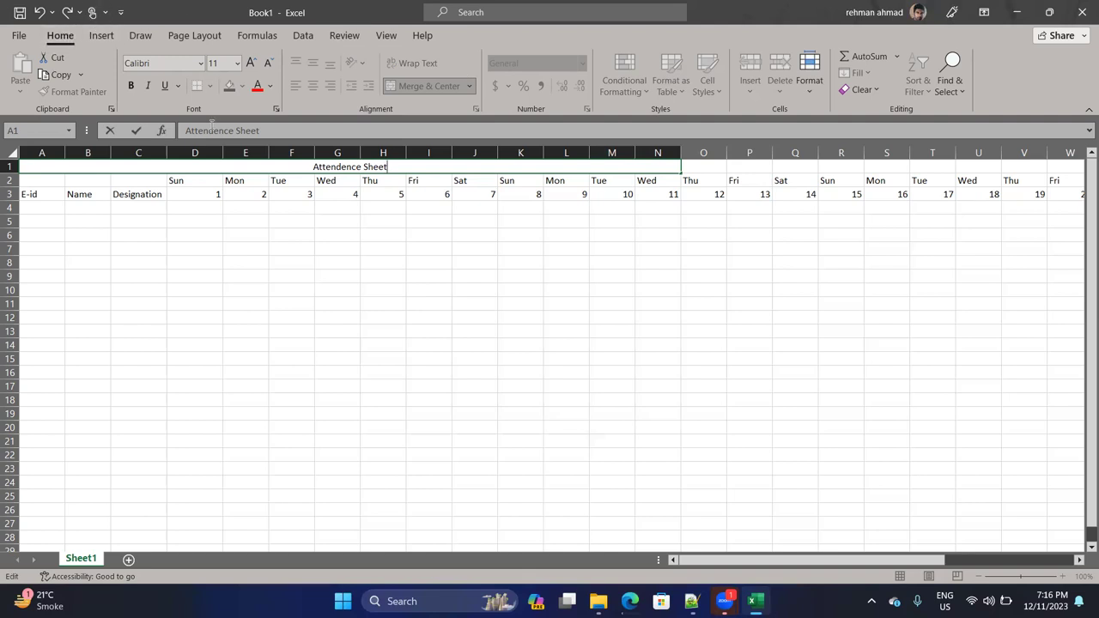
click(277, 222)
Fill the merged title cell A1:N1 with light green from the theme colors.
click(292, 167)
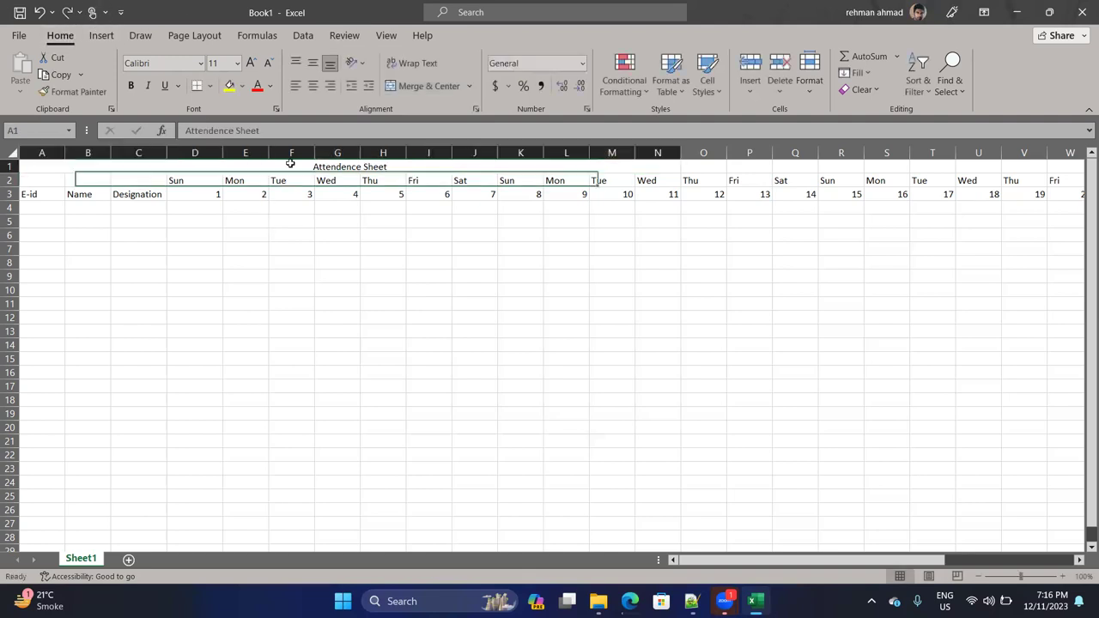
click(245, 87)
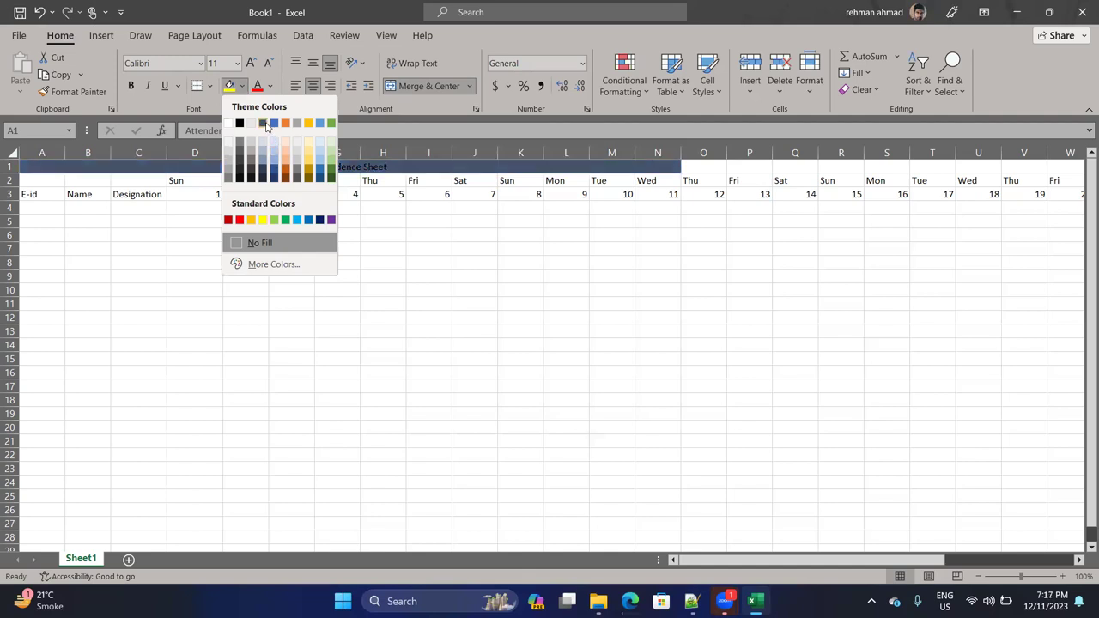
click(331, 164)
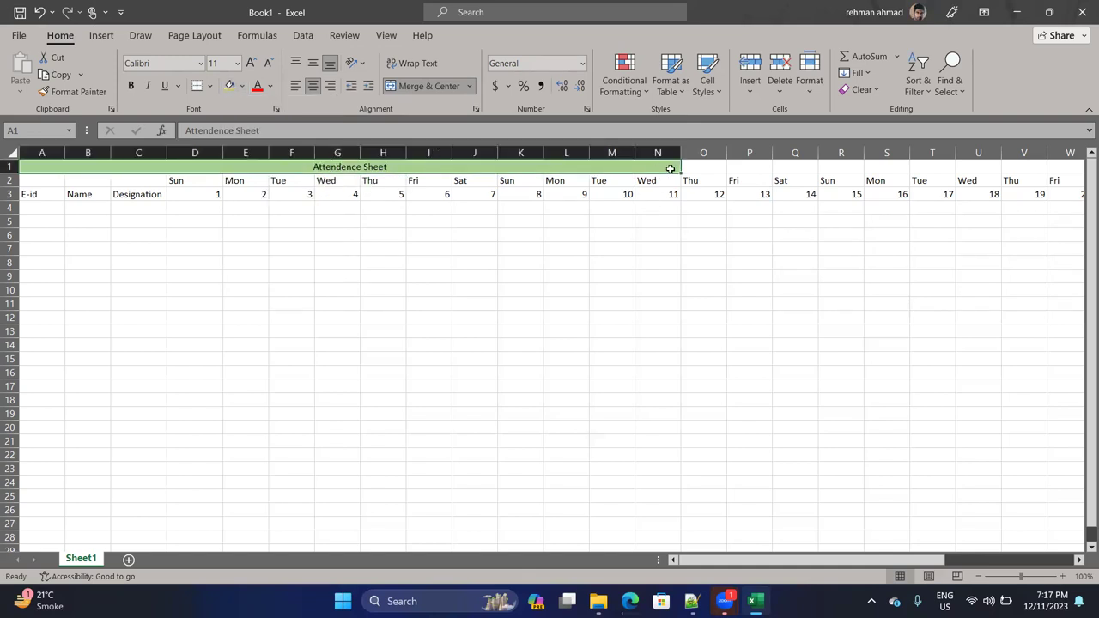
Merge and center O1:AH1 beside the title and enter the month "Jan" in the merged cell.
click(698, 166)
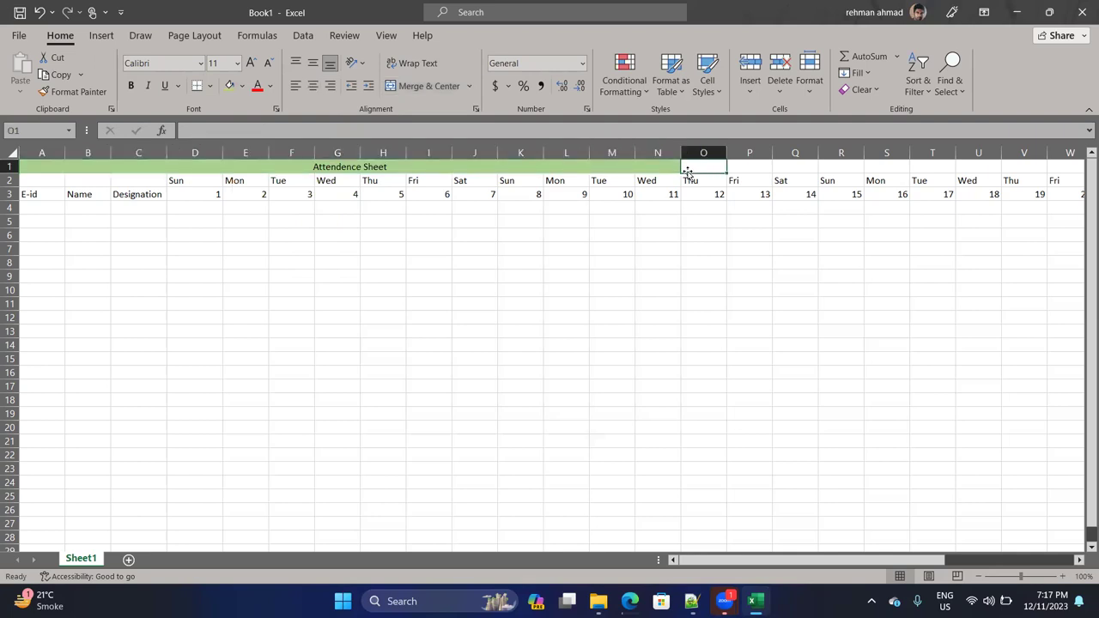
drag(727, 171, 1026, 177)
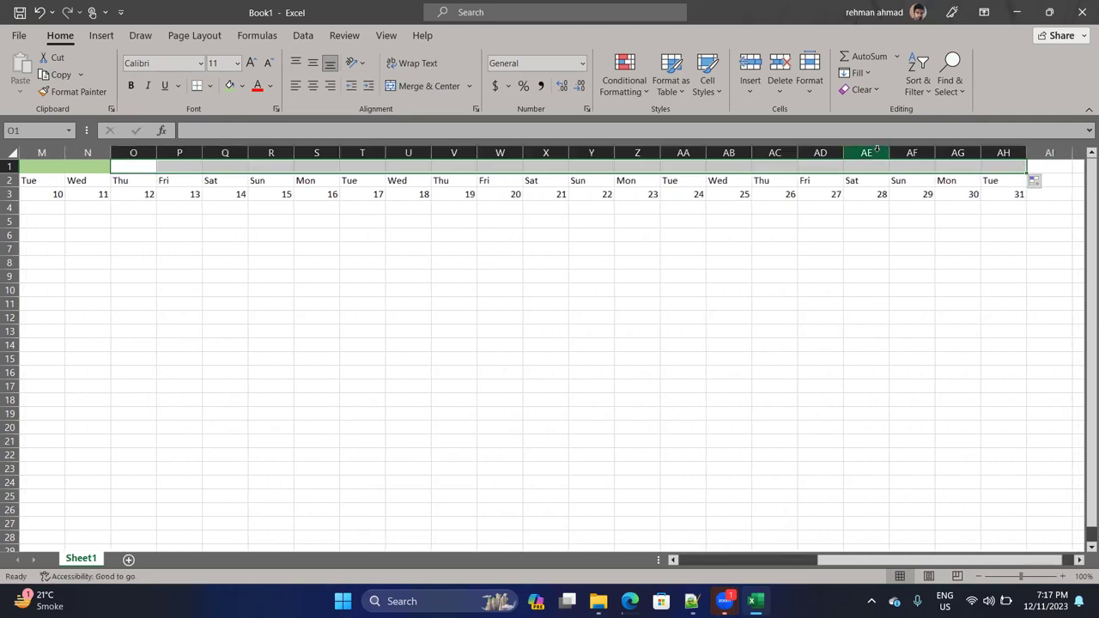
click(459, 86)
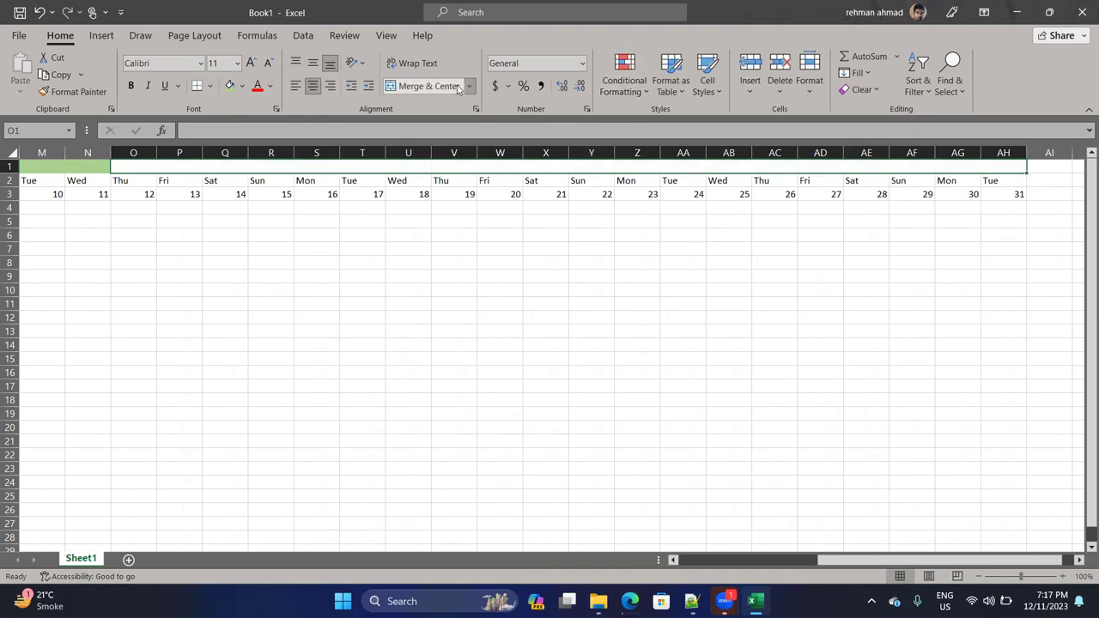
text(J)
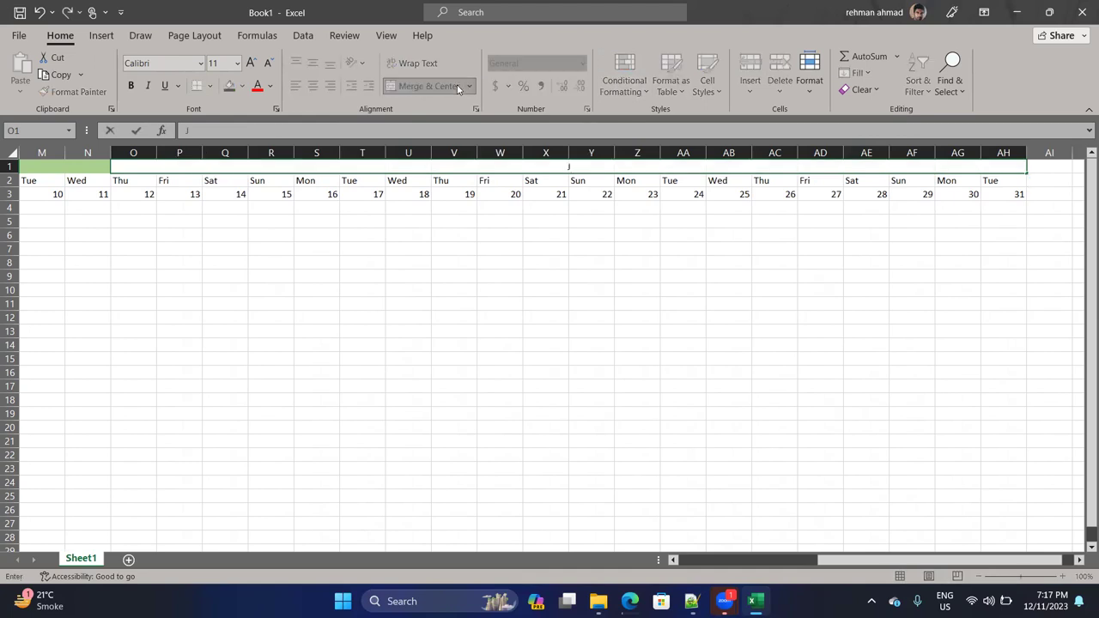
text(an)
click(373, 272)
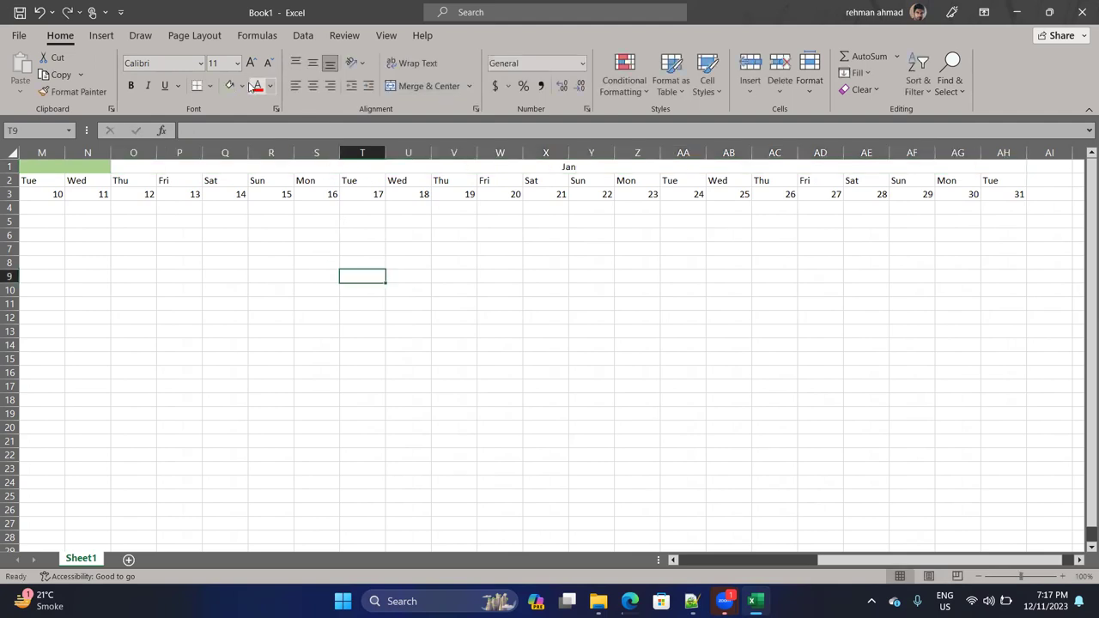
Fill the merged month cell O1:AH1 with light orange from the theme colors.
click(318, 166)
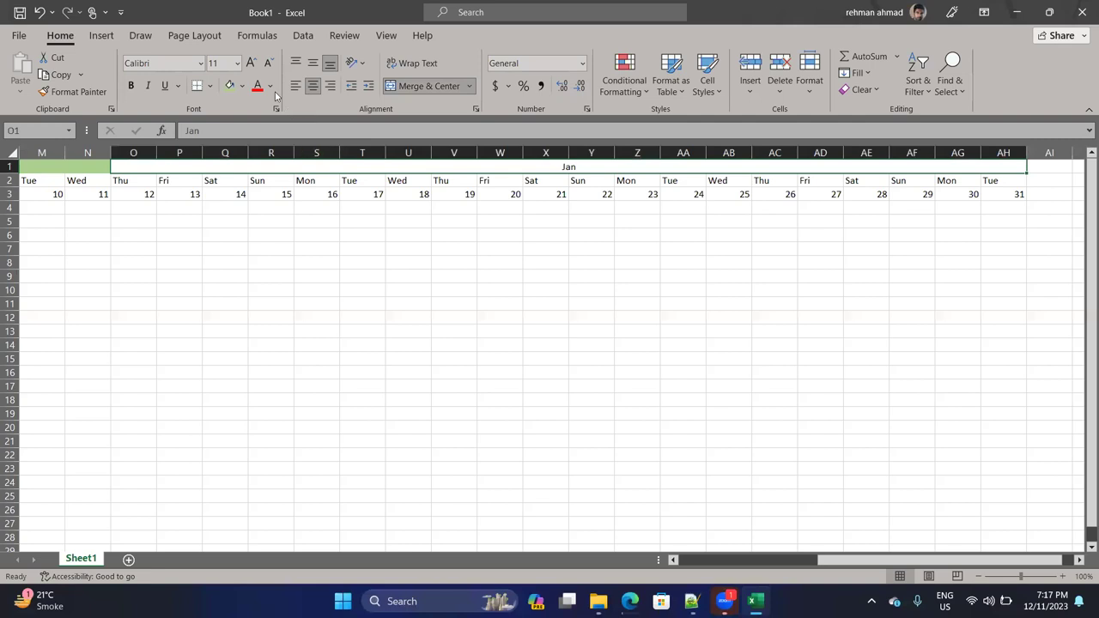
click(242, 86)
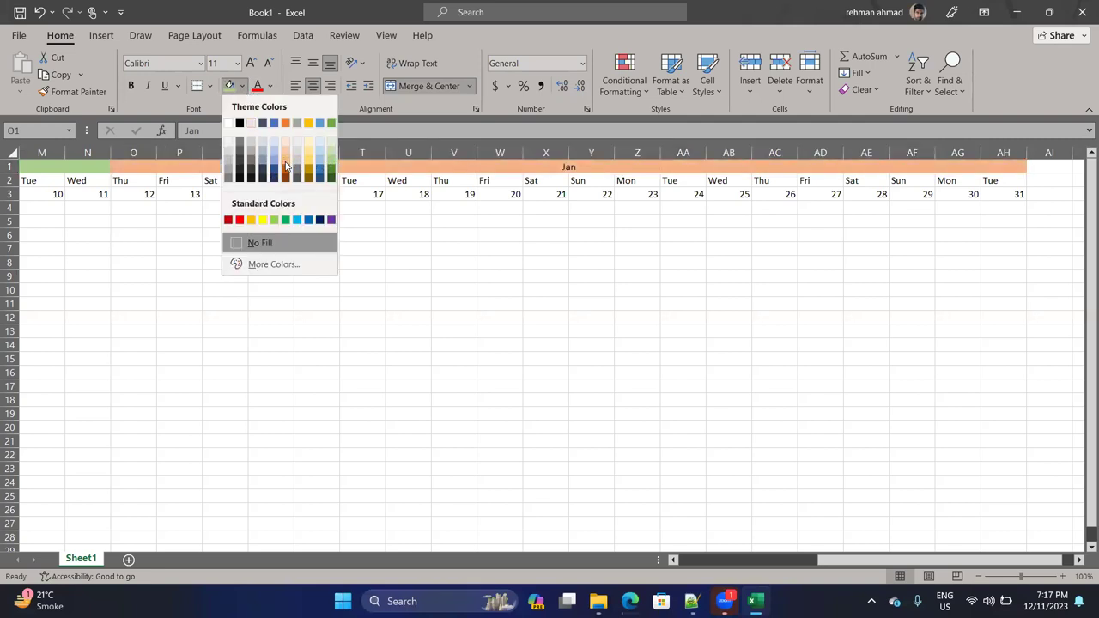
click(286, 164)
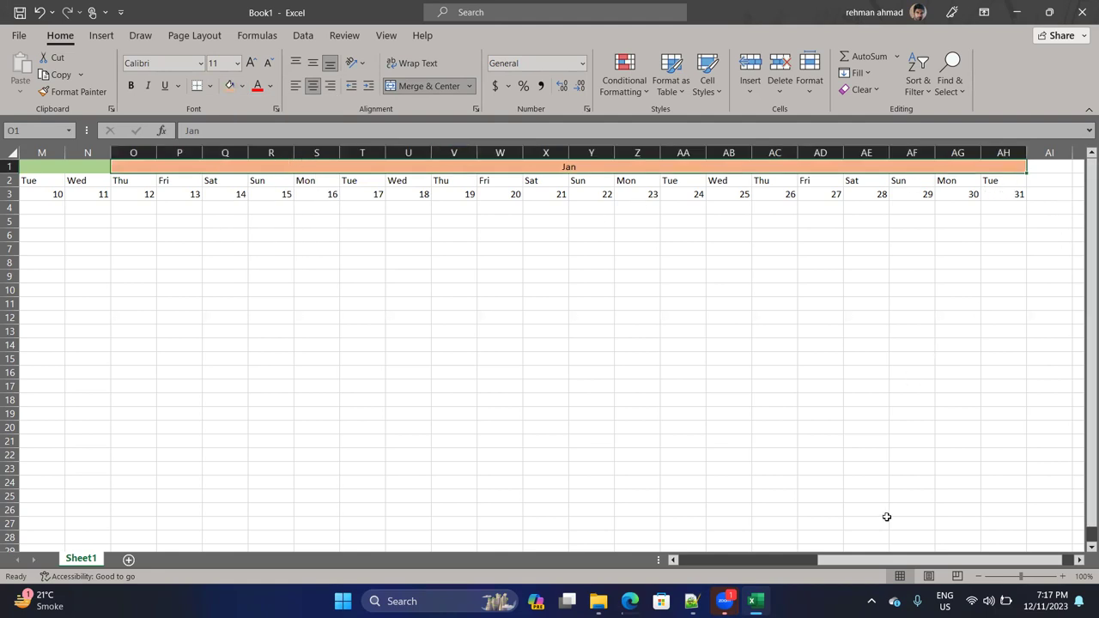
Make the "Attendence Sheet" title text bold and increase its font size to 16.
drag(857, 566, 665, 564)
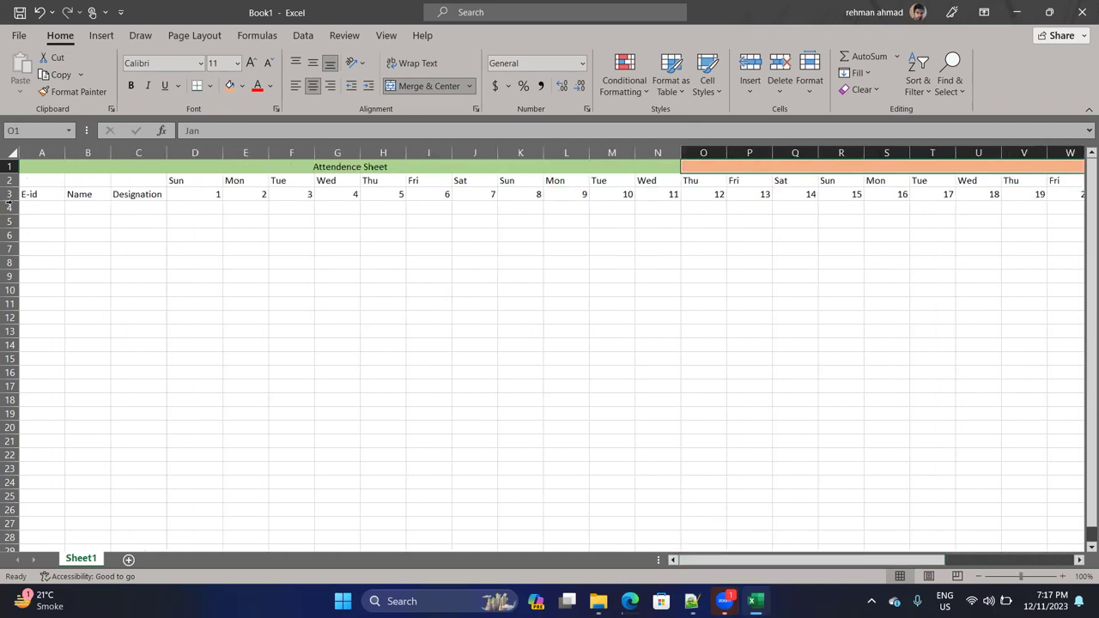
click(311, 169)
click(292, 194)
double_click(312, 169)
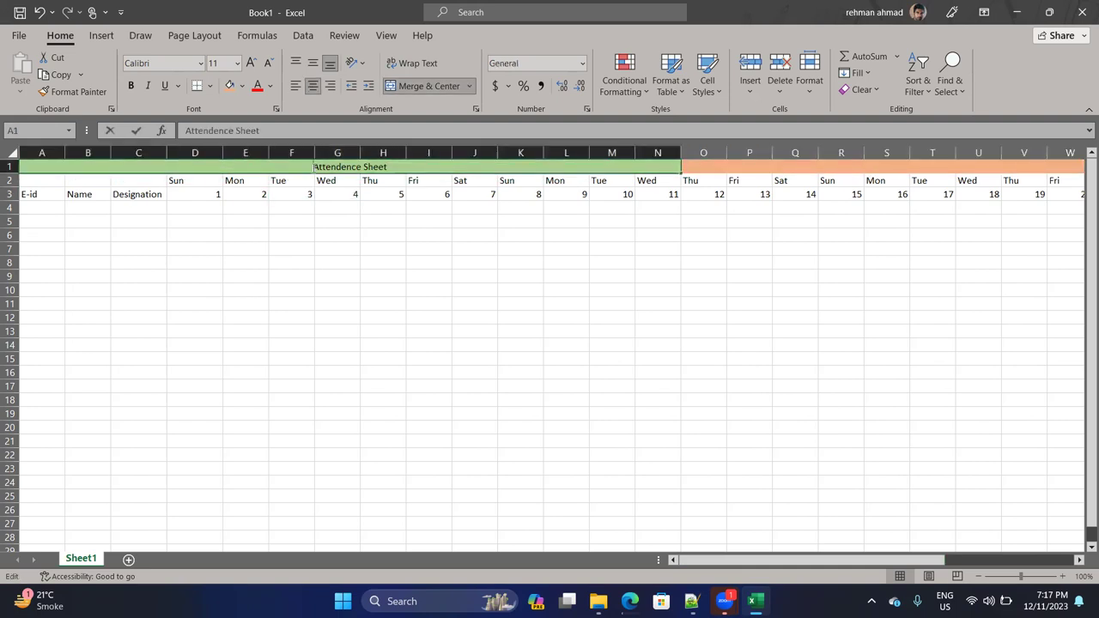
right_click(314, 170)
click(384, 172)
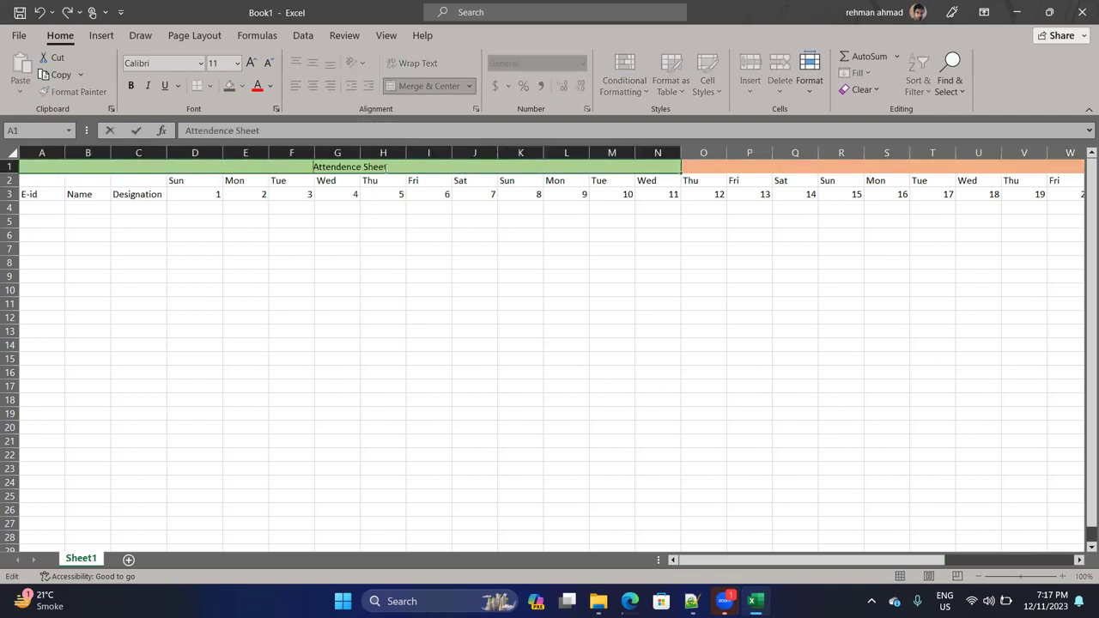
right_click(384, 165)
click(350, 168)
key(ctrl+b)
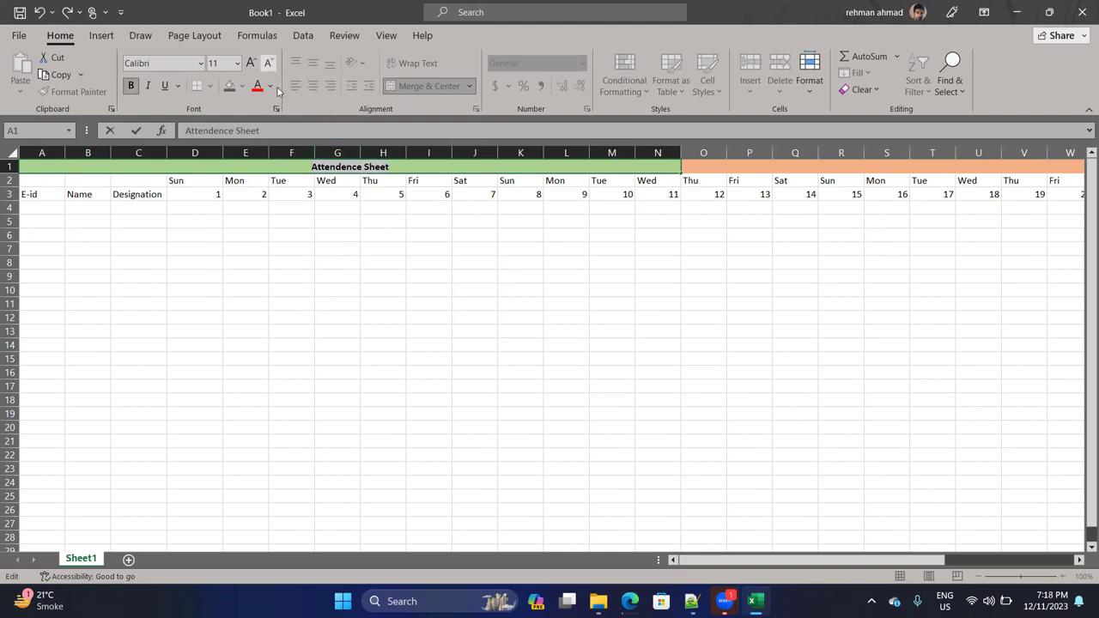
click(255, 63)
click(255, 63)
click(255, 64)
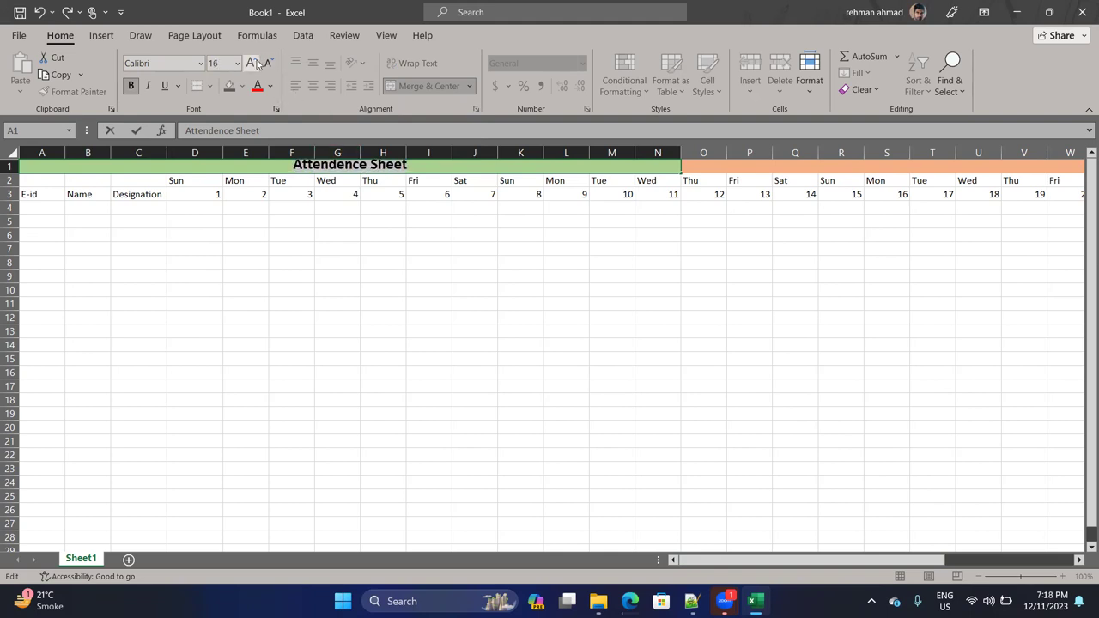
drag(789, 174, 789, 175)
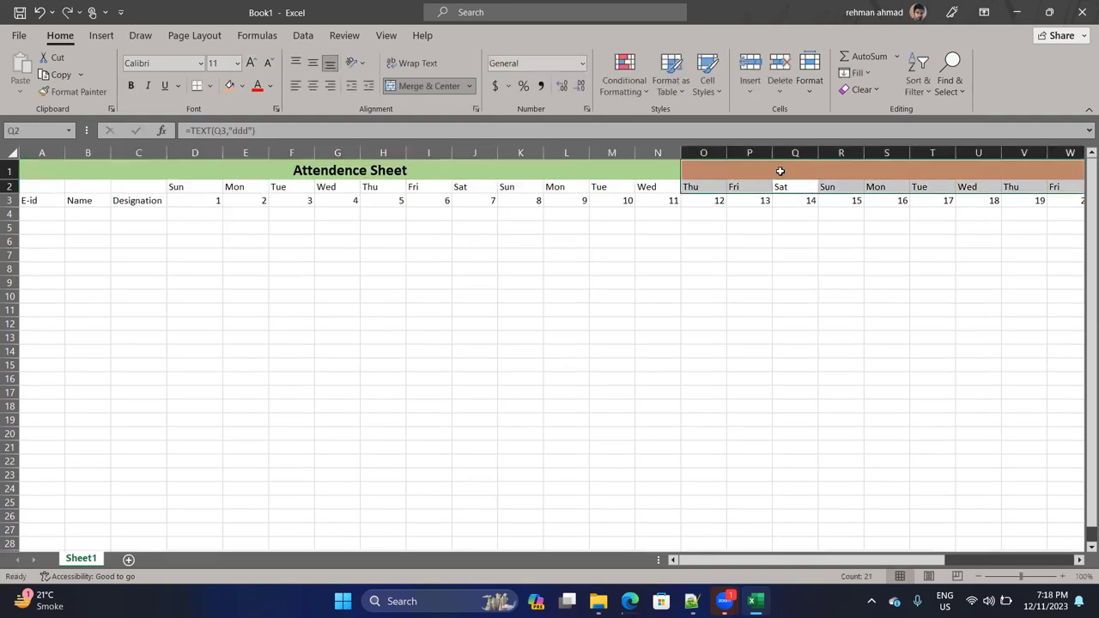
click(176, 188)
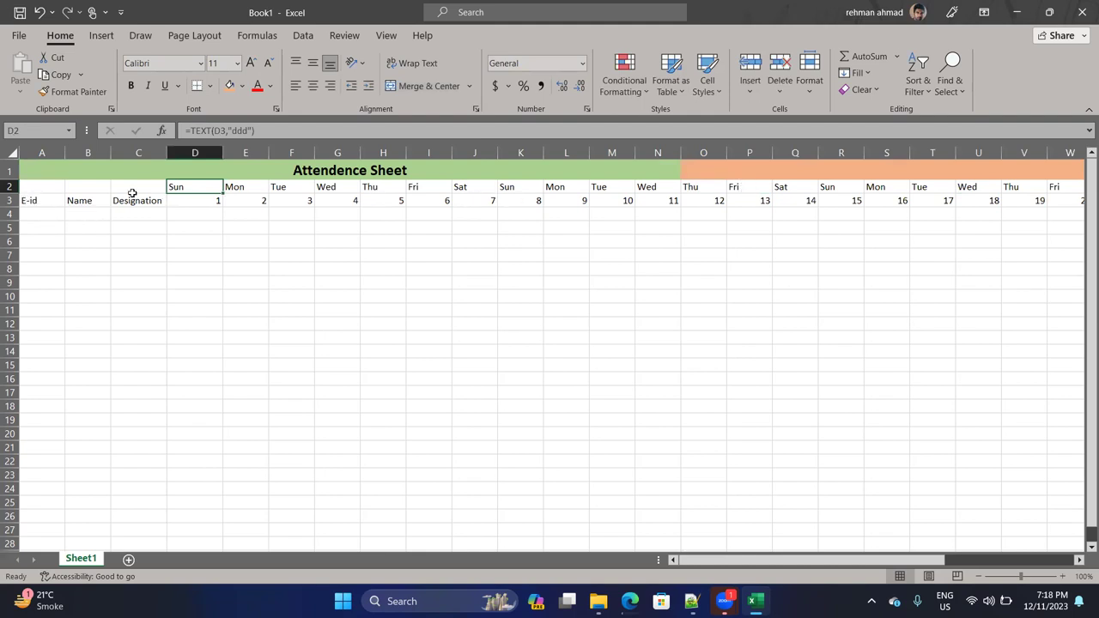
Enter 1 in A4 under the E-id heading and fill it down through A20.
click(43, 212)
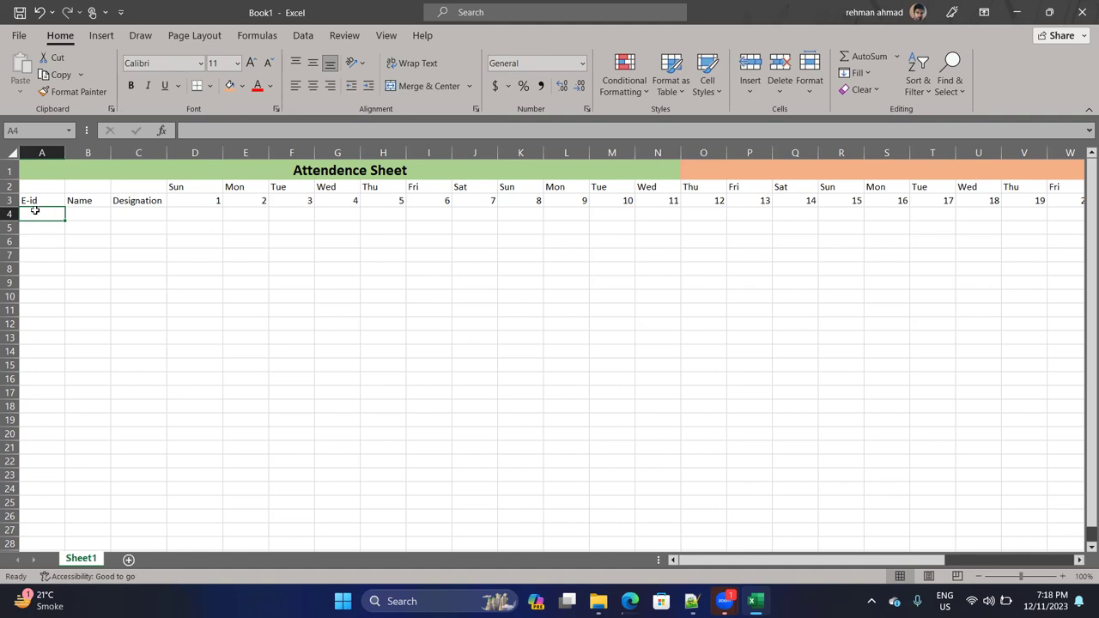
key(BackSpace)
text(1)
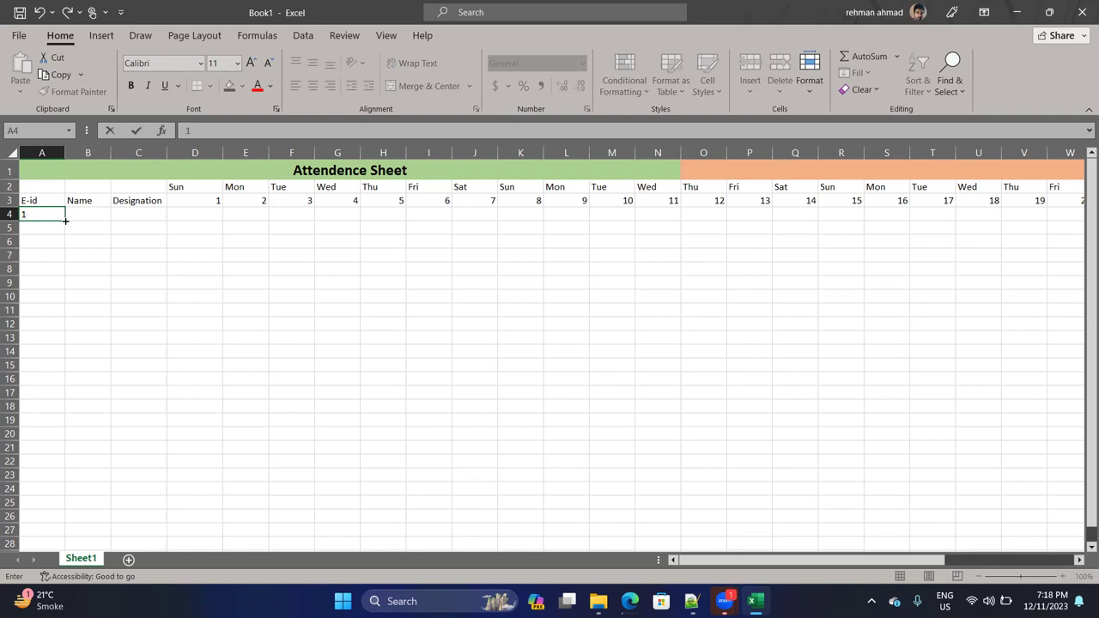
drag(65, 220, 59, 438)
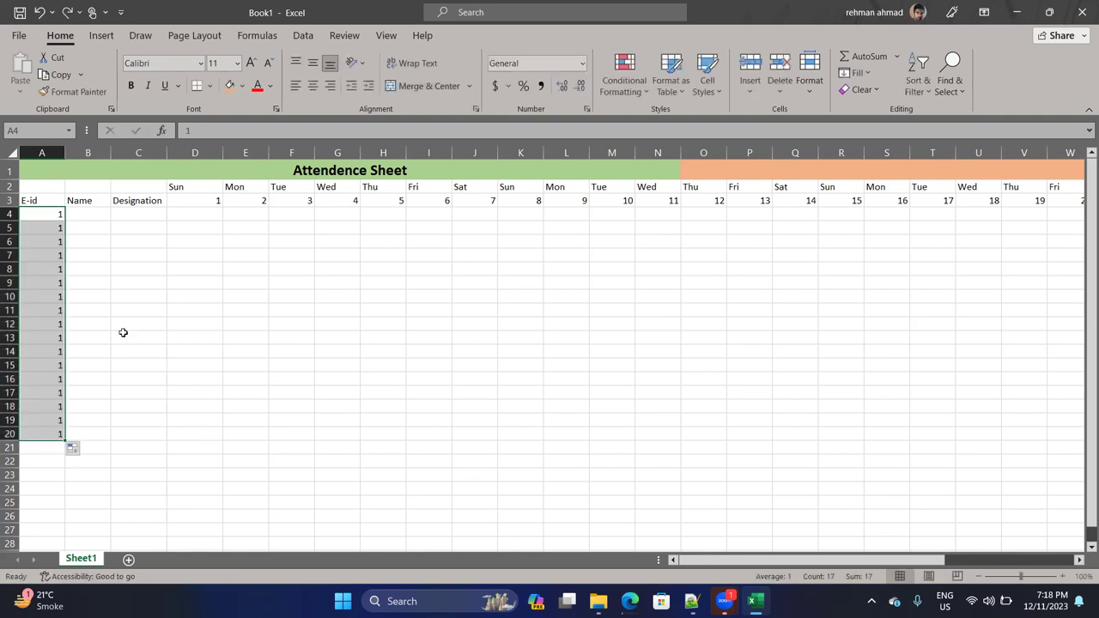
Number the E-id cells A4:A20 with a linear column series using a step value of 1.
click(869, 73)
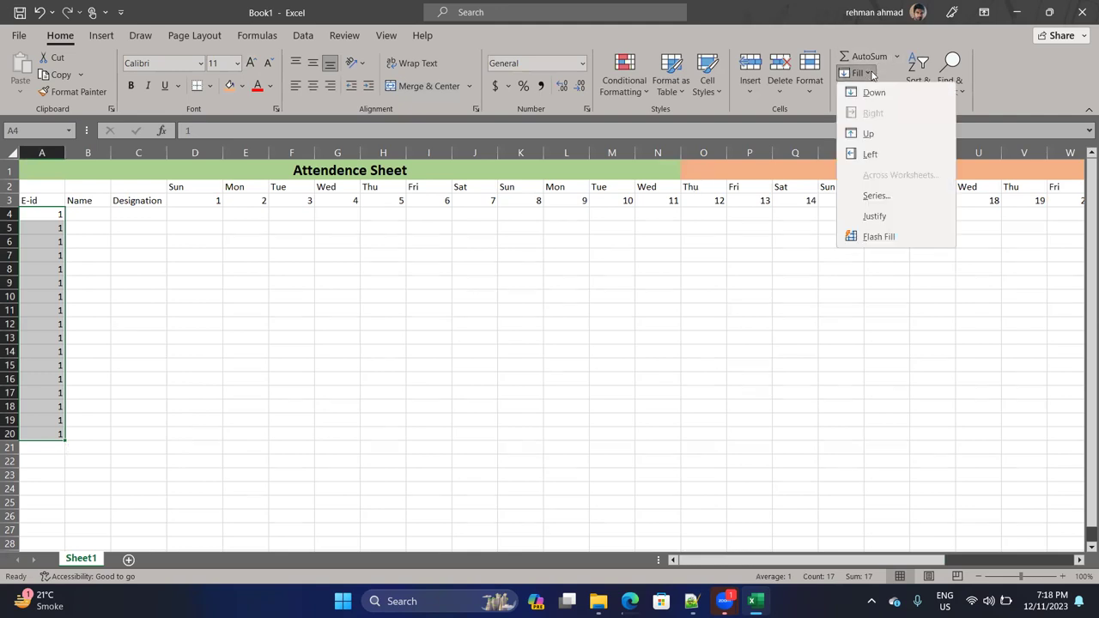
click(874, 196)
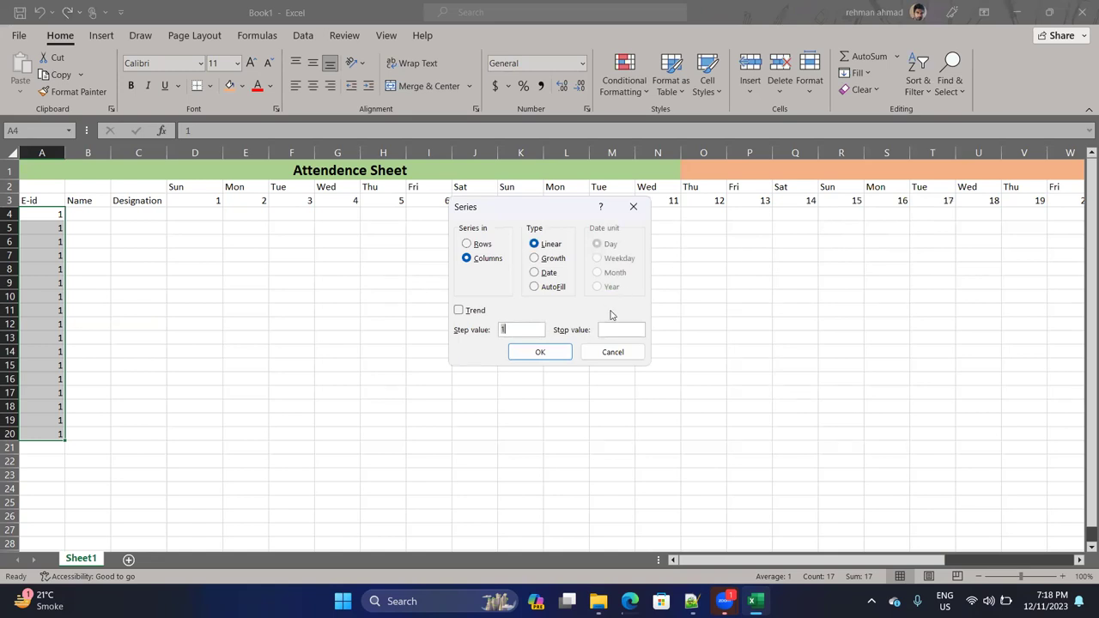
click(608, 328)
key(Return)
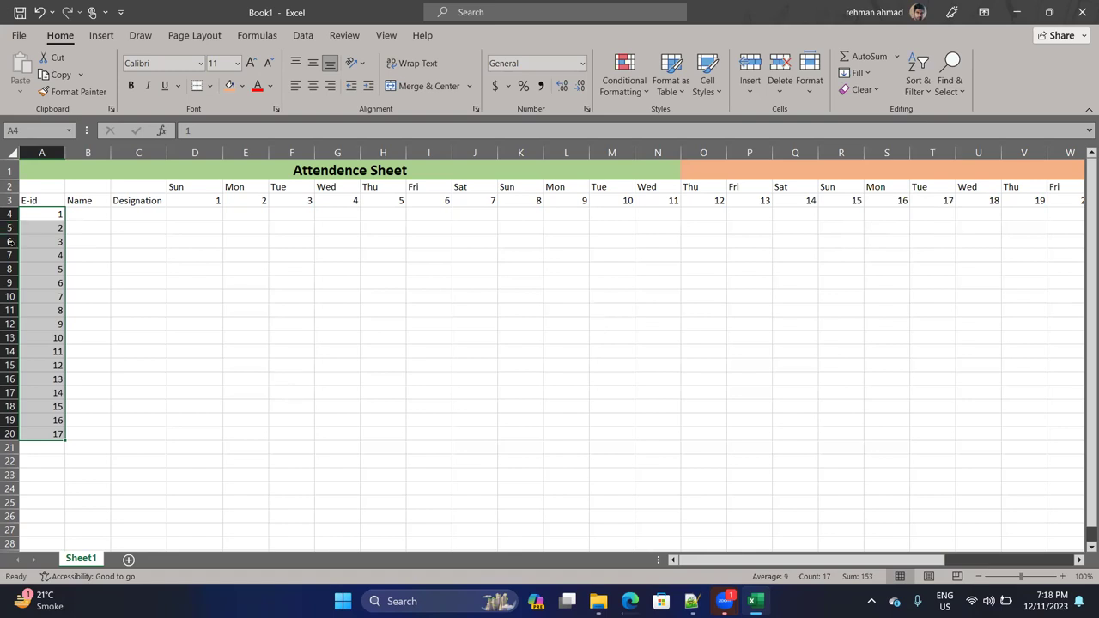
Enter employee first names in B4:B7 under the Name heading and fill the last one down through B19.
click(80, 213)
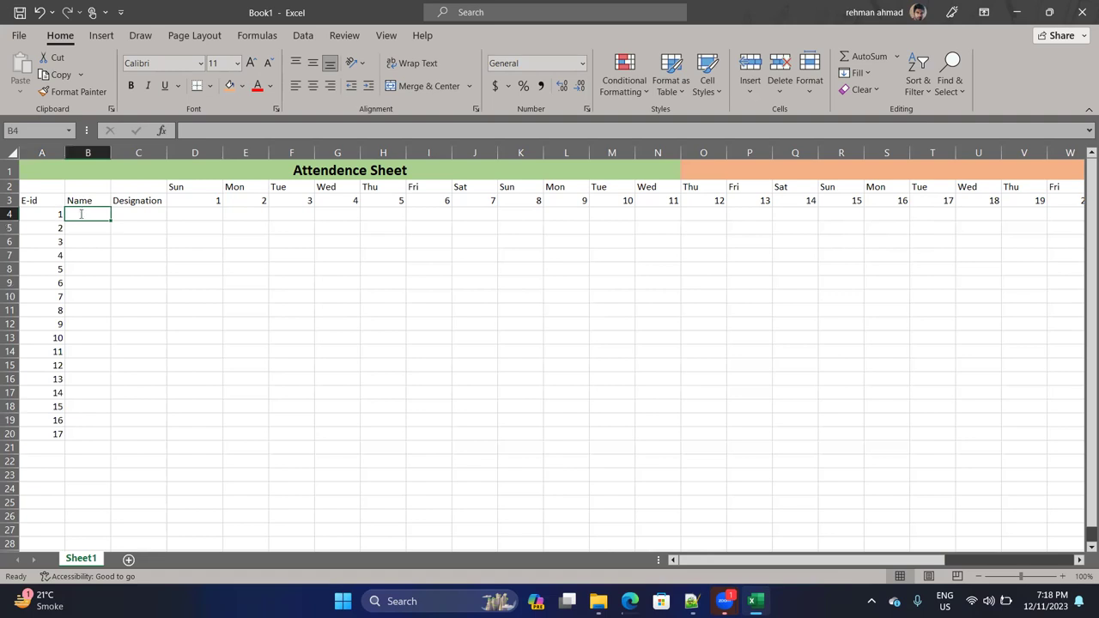
text(Ali)
key(Return)
text(Ahmad)
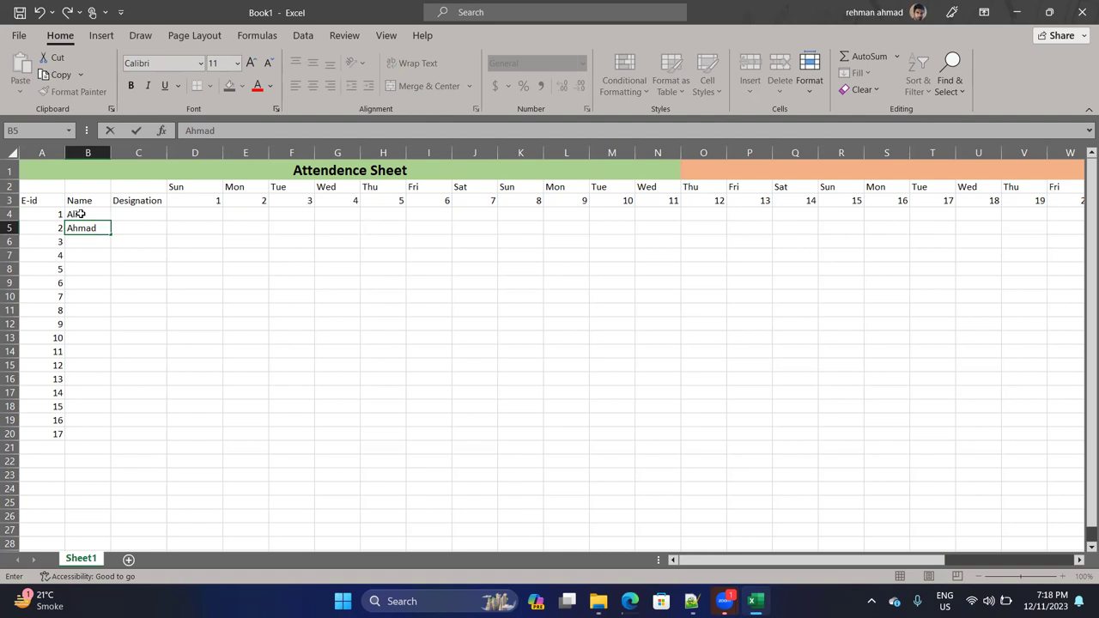
key(Return)
text(ayesha)
key(Return)
text(Fatima)
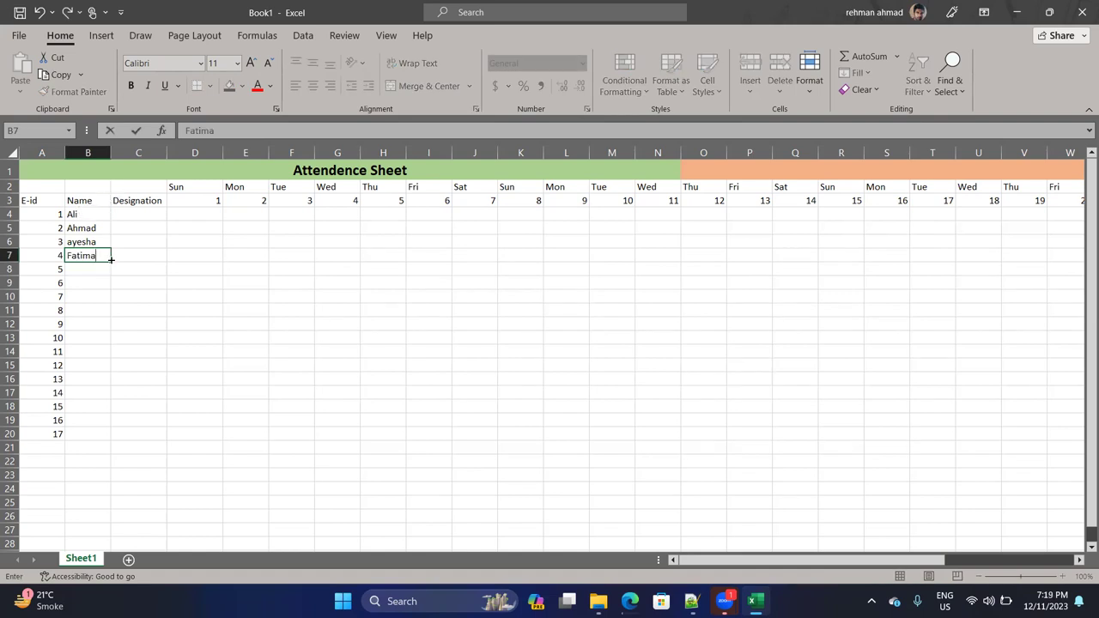
drag(111, 258, 103, 432)
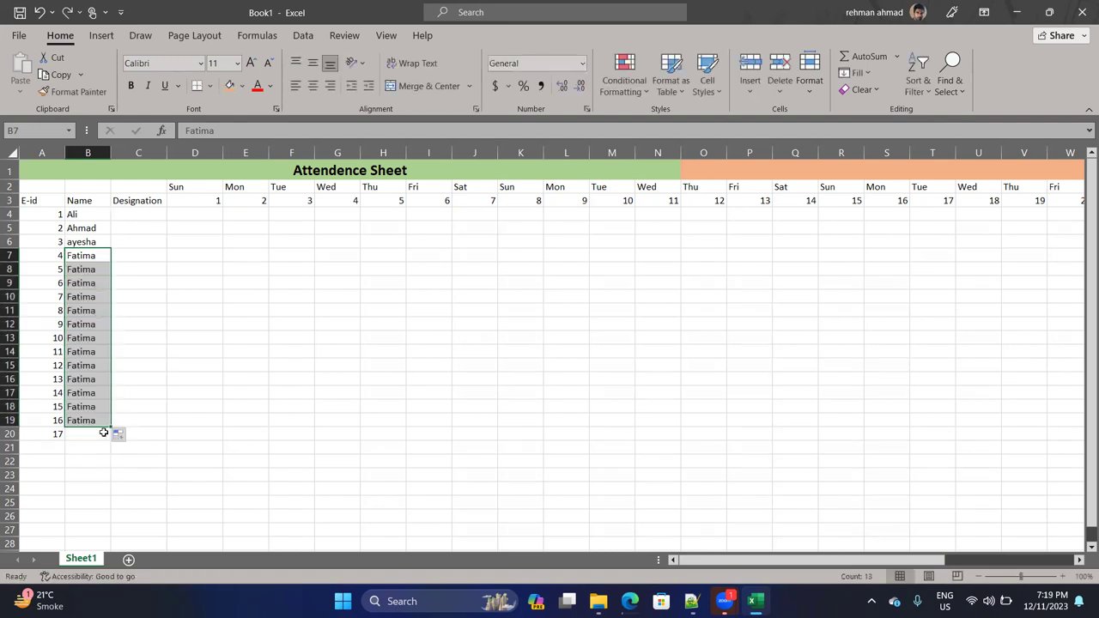
Enter Designer, Manager and Waiter in C4:C6 under Designation and fill Waiter down through C20.
click(122, 214)
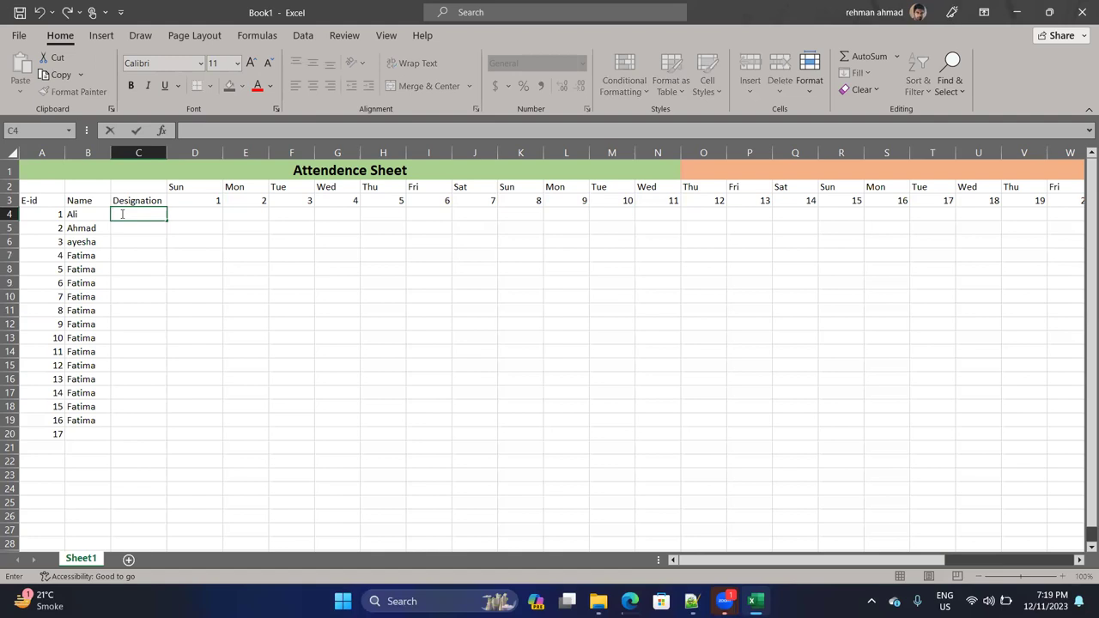
text(Designer)
key(Return)
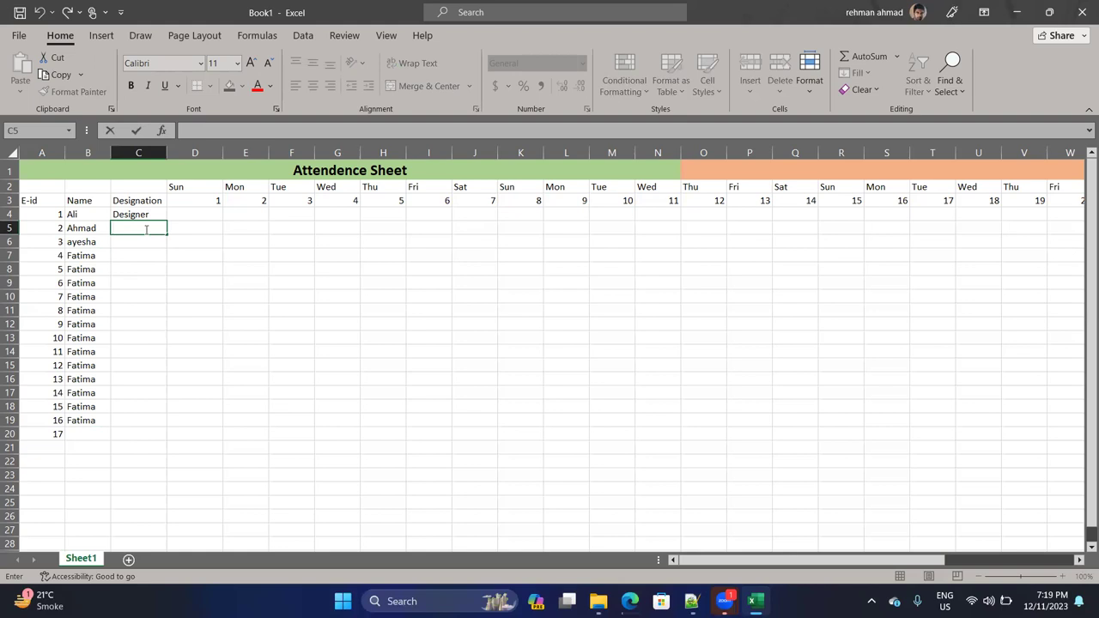
text(Manager)
key(Return)
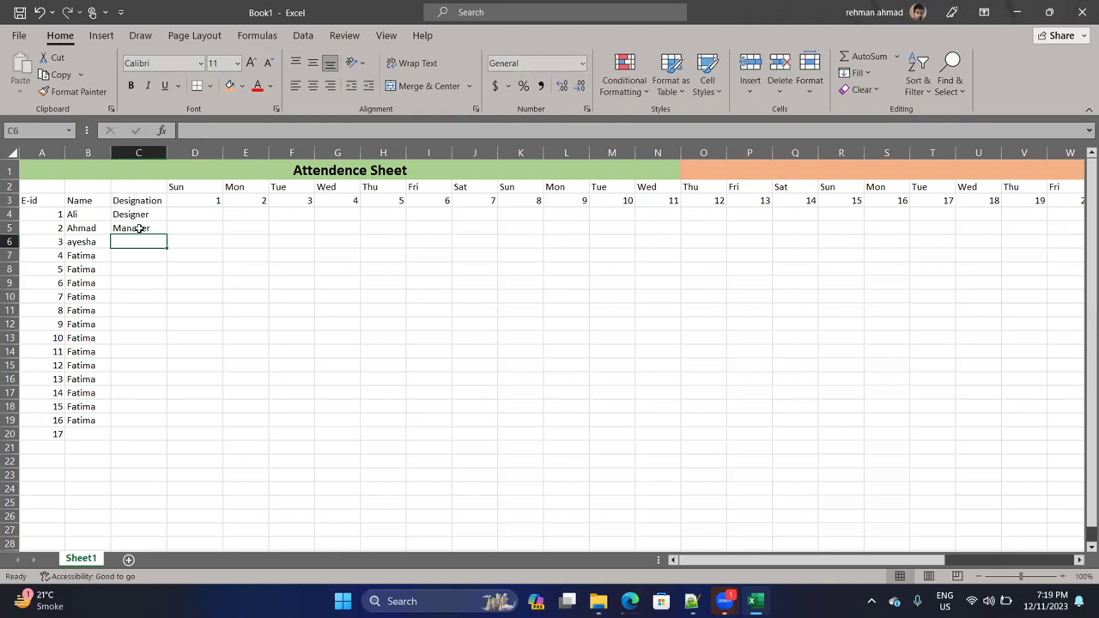
text(Waiter)
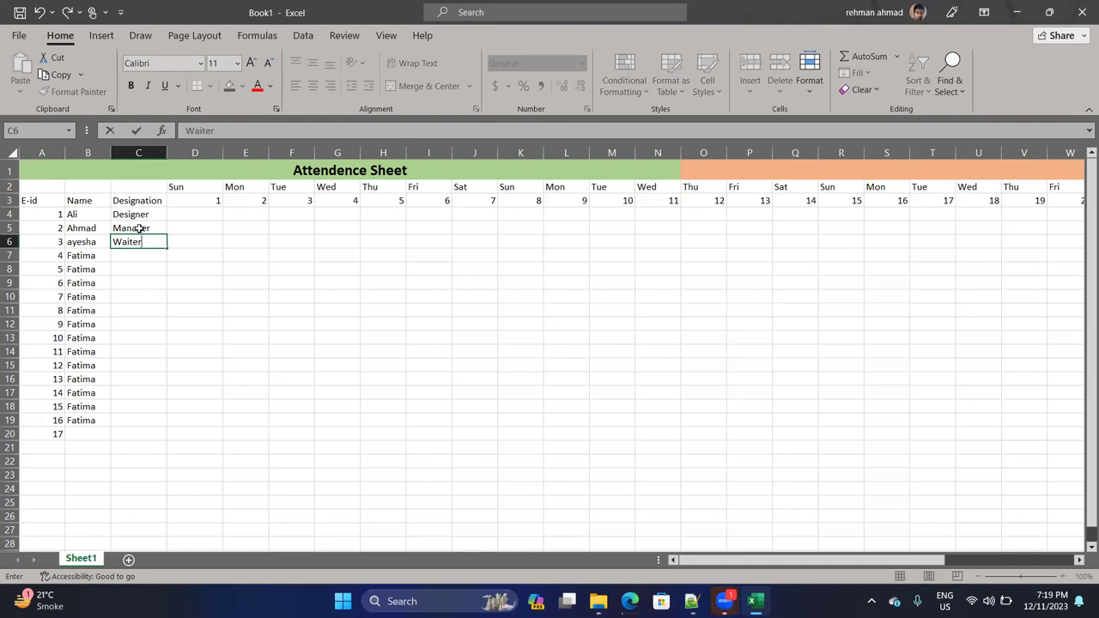
key(ctrl+Return)
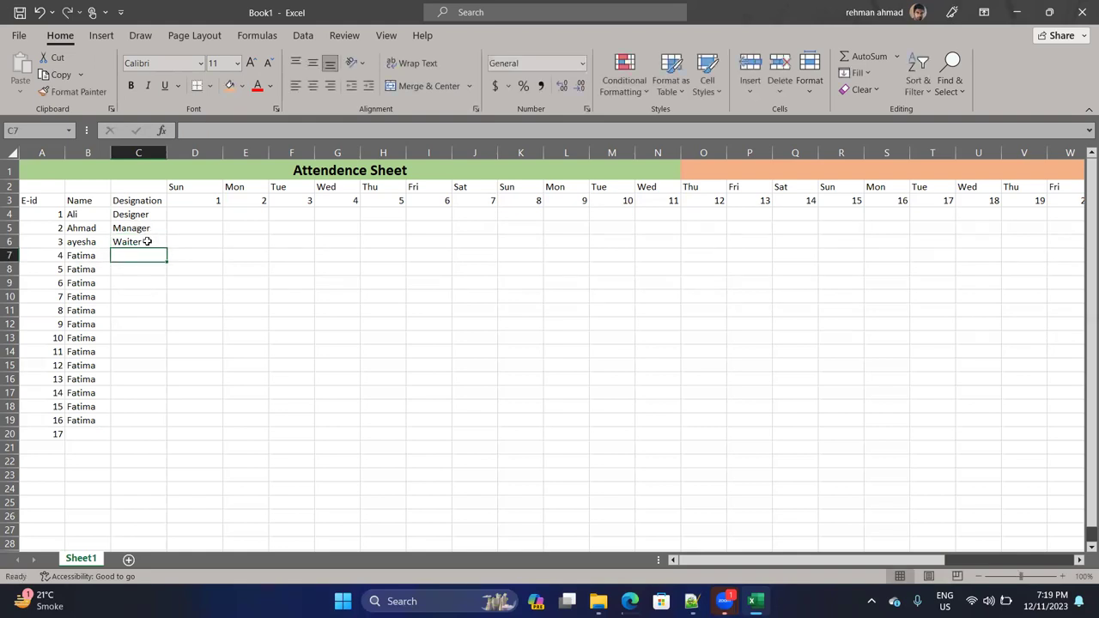
drag(162, 247, 175, 438)
drag(88, 422, 111, 439)
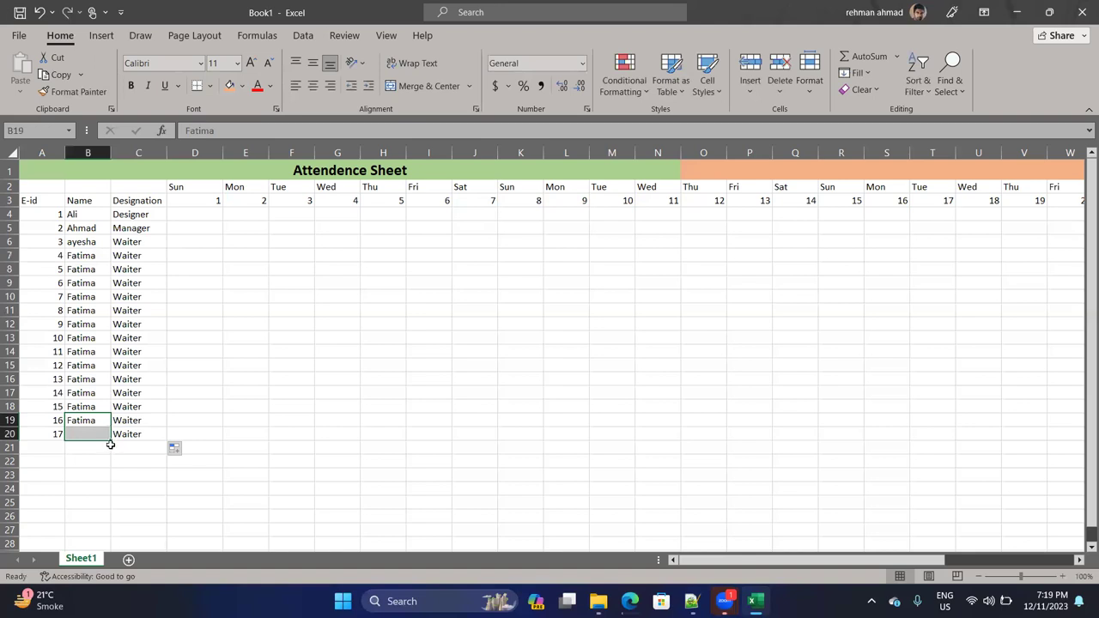
click(113, 450)
click(89, 421)
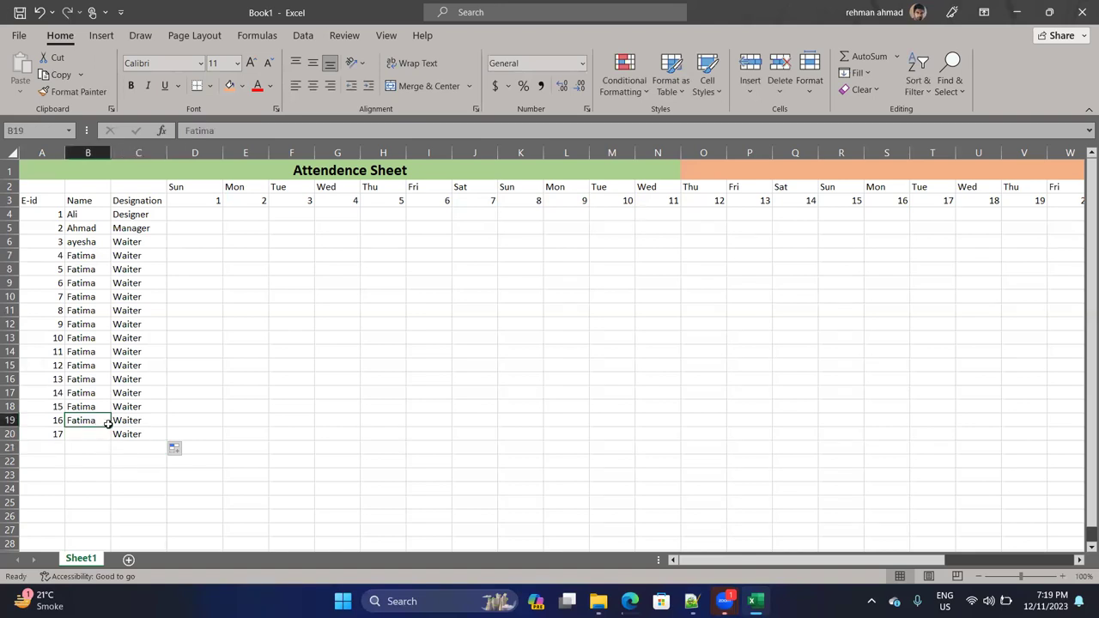
mouse_move(110, 426)
mouse_down()
mouse_move(120, 424)
mouse_move(107, 434)
mouse_move(107, 421)
mouse_move(110, 440)
mouse_up()
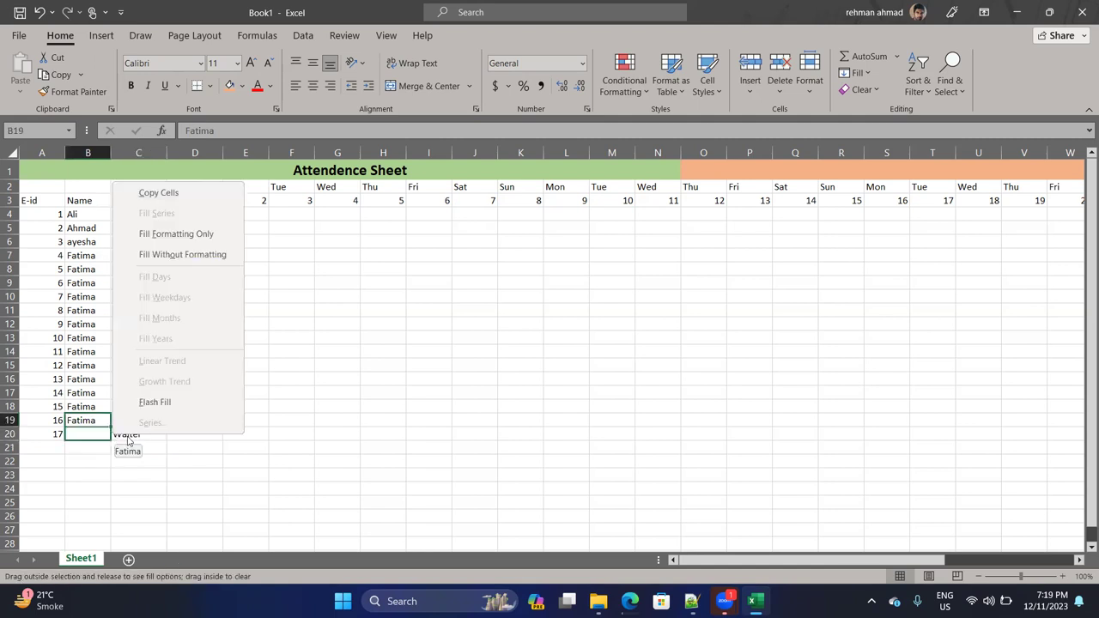
click(149, 446)
Enter the missing employee's first name in B20, repeating the name used in the rows above.
click(94, 436)
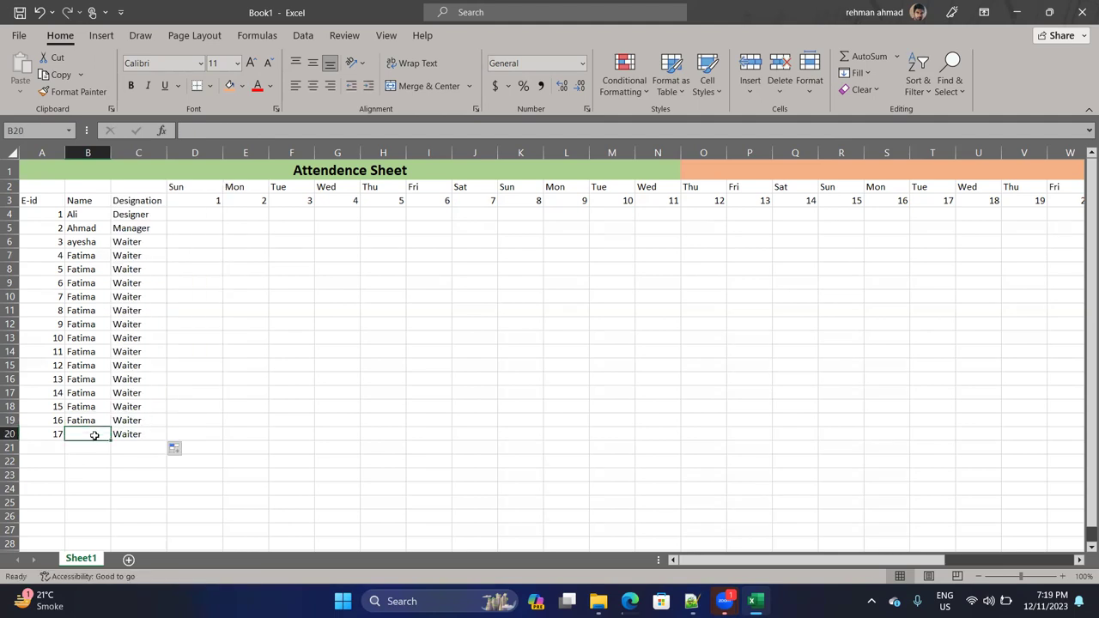
text(fatima)
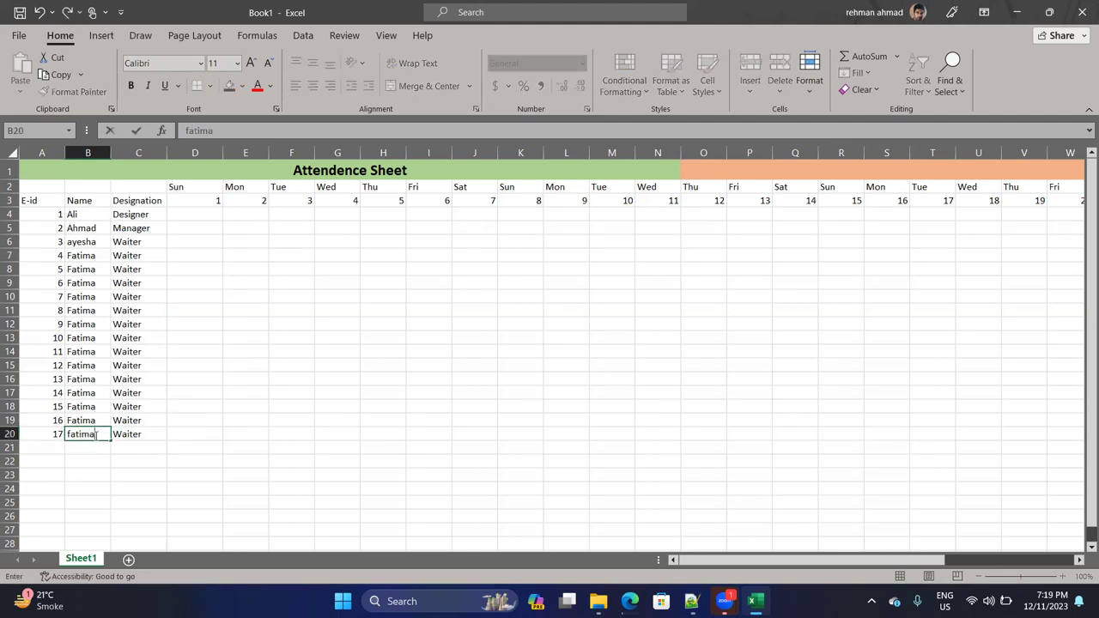
Enter the attendance codes P, L and A in D4:F4 for the first employee, using capital letters.
click(193, 217)
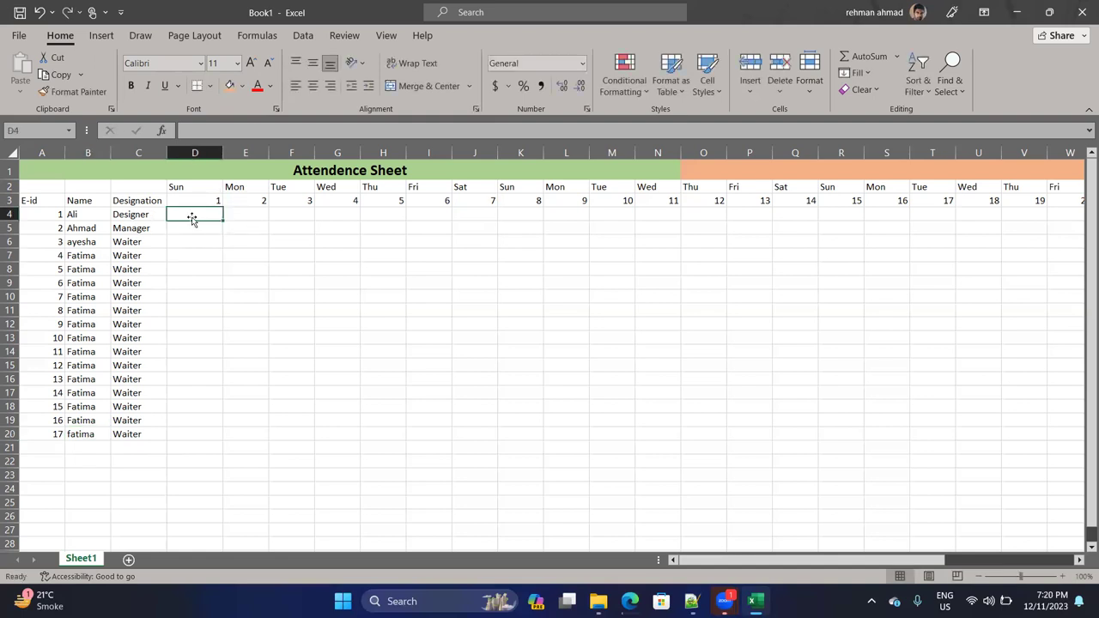
text(p)
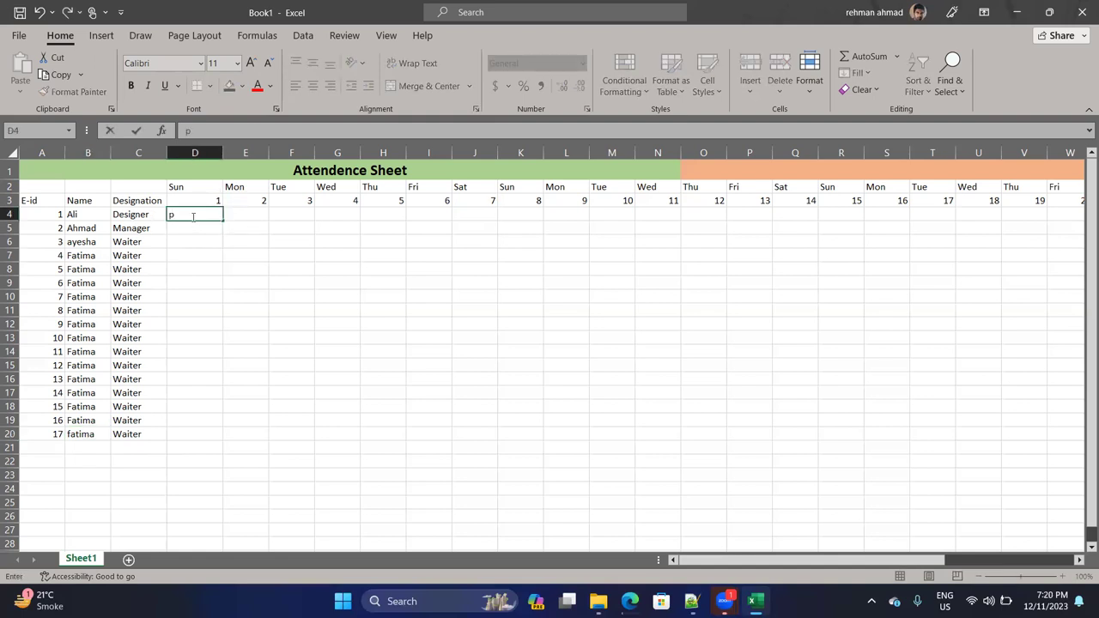
key(Tab)
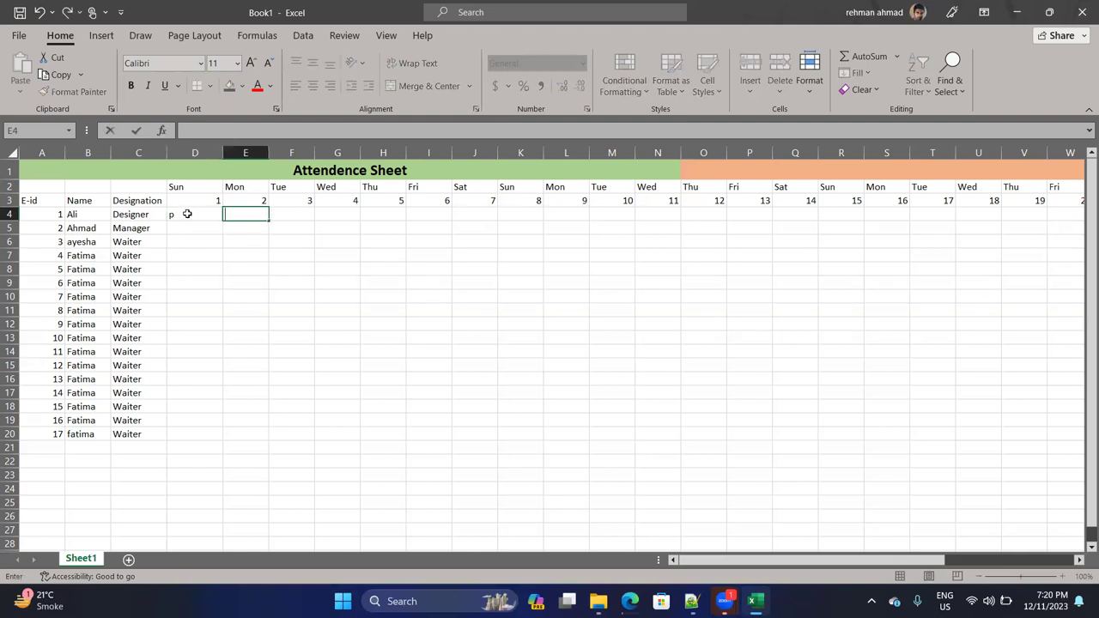
click(187, 214)
key(BackSpace)
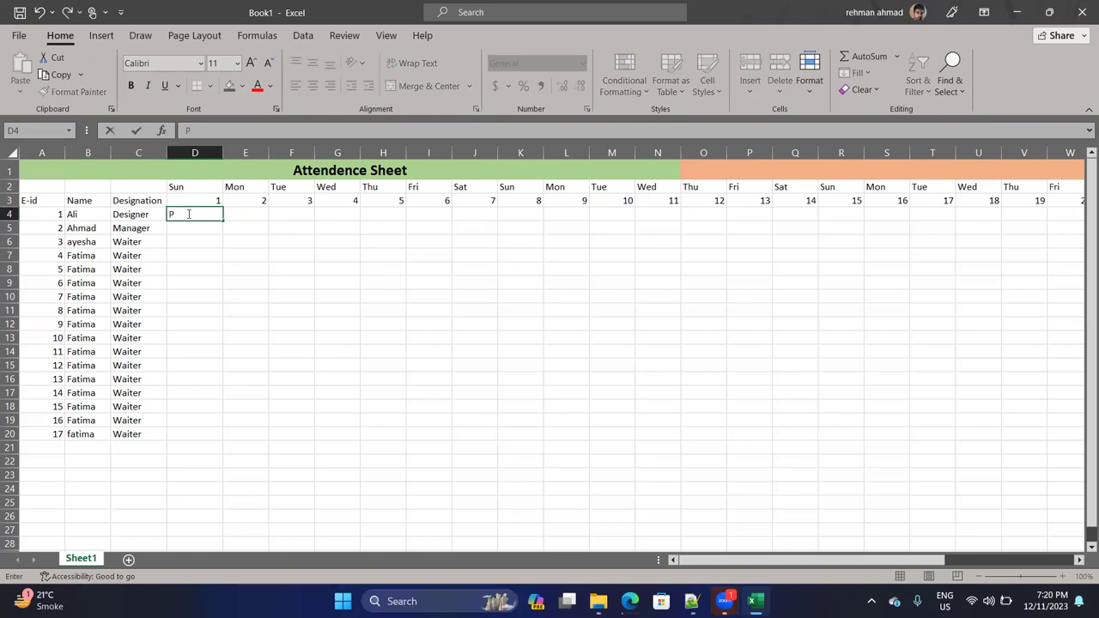
key(Tab)
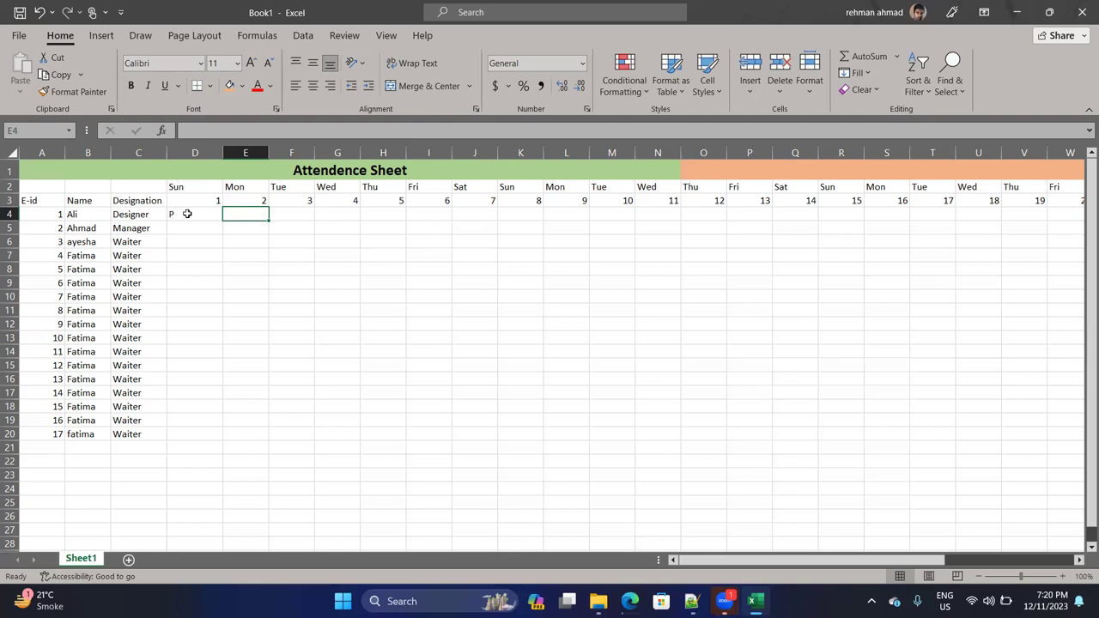
text(L)
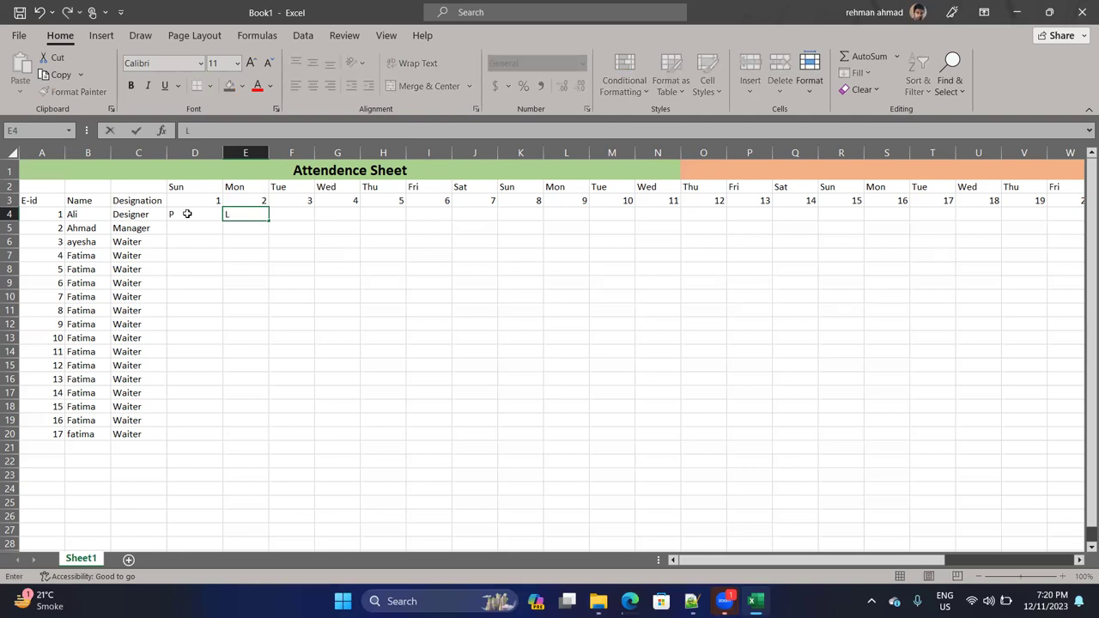
key(Tab)
text(A)
key(Tab)
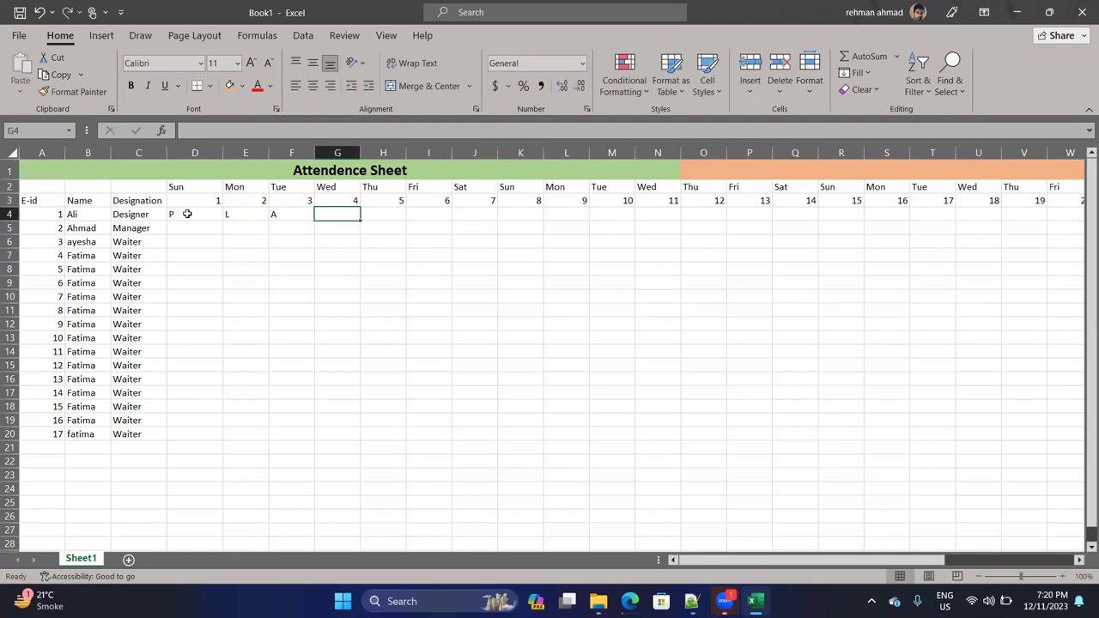
Enter P in G4 and fill it across the first employee's row through AH4.
text(H)
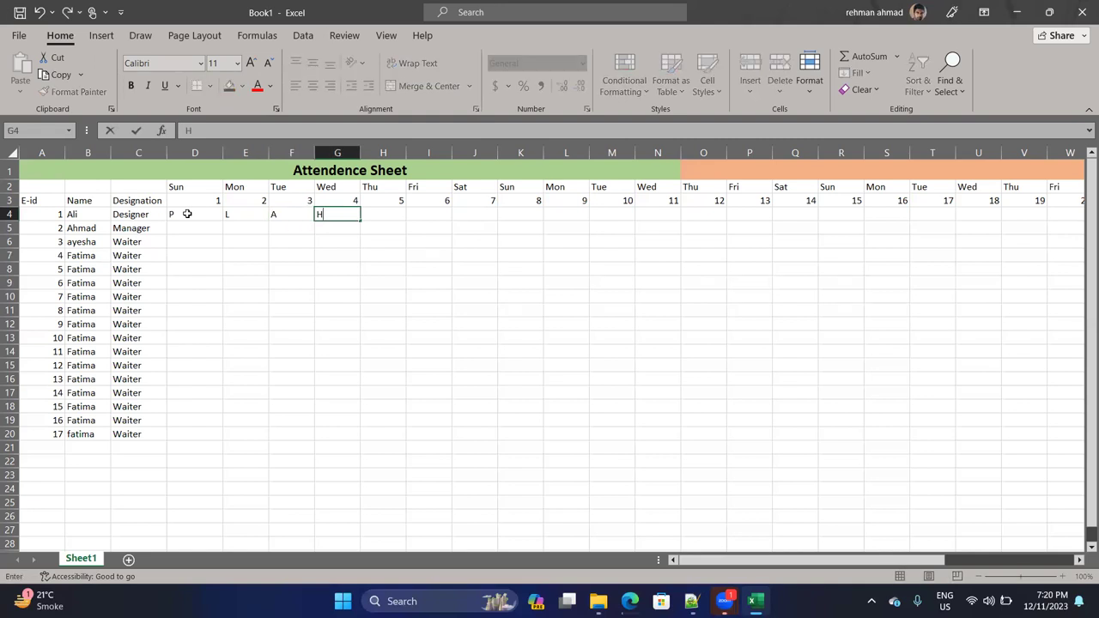
key(BackSpace)
drag(360, 220, 1016, 201)
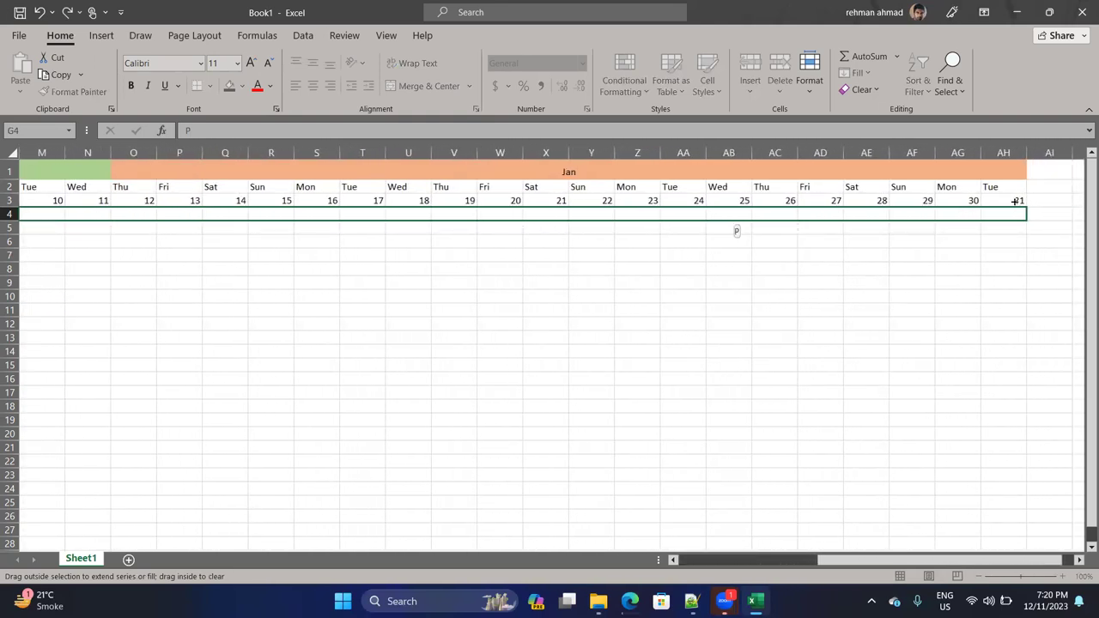
drag(1015, 201, 1017, 211)
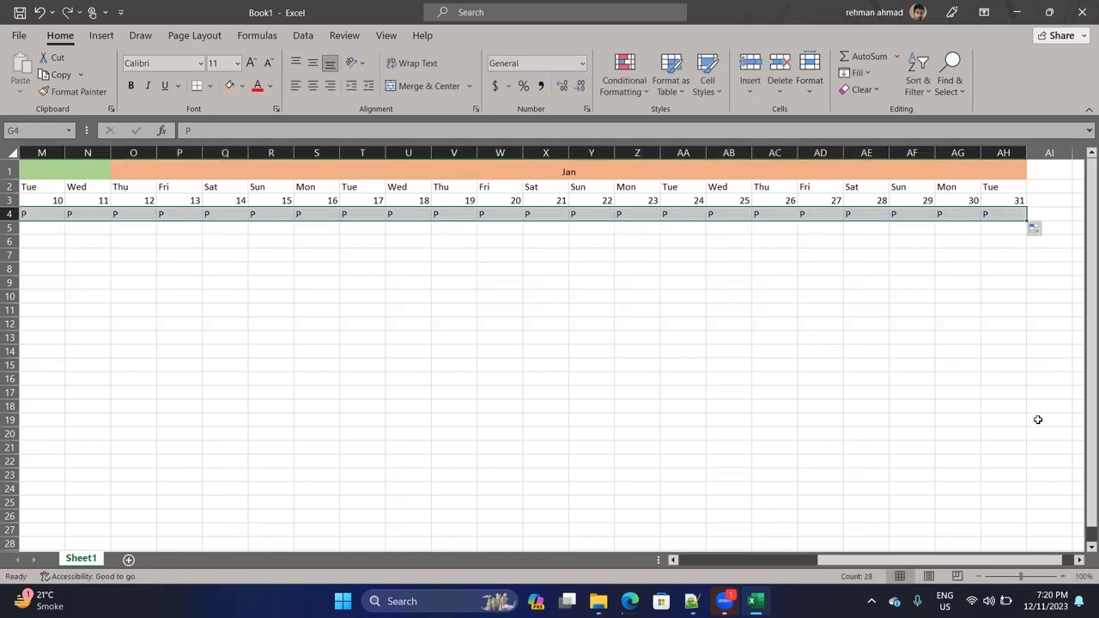
drag(844, 559, 689, 566)
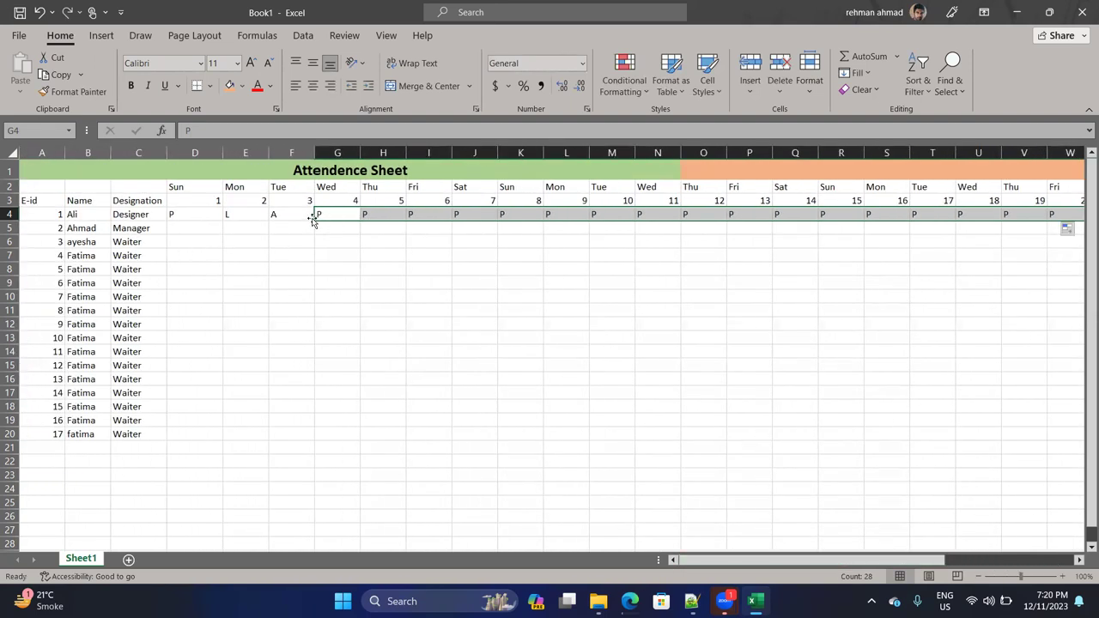
drag(313, 223, 170, 219)
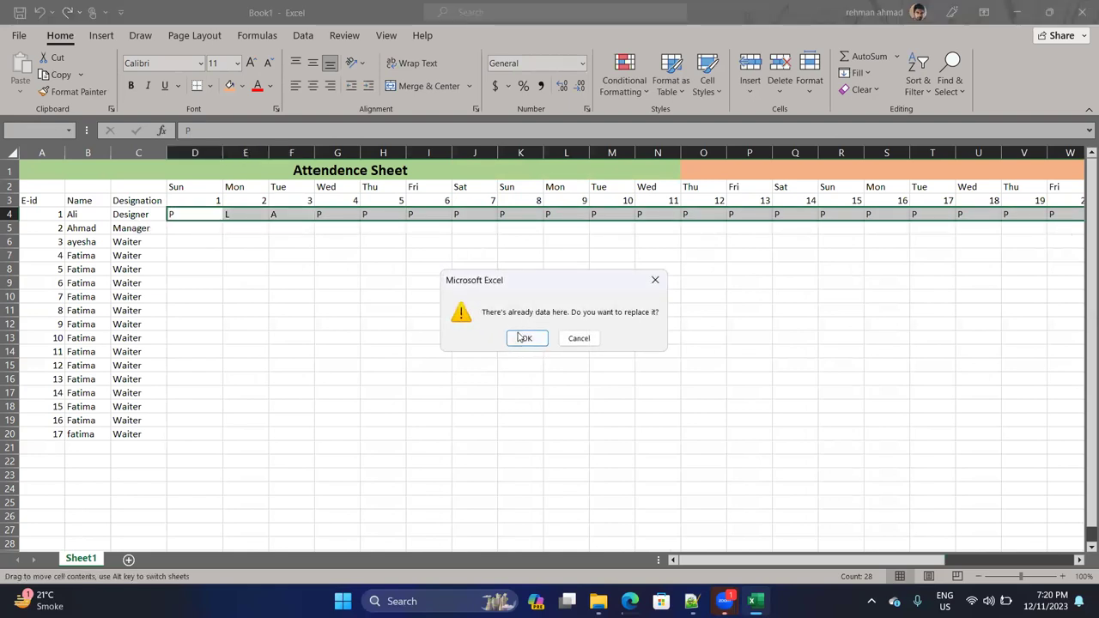
click(651, 288)
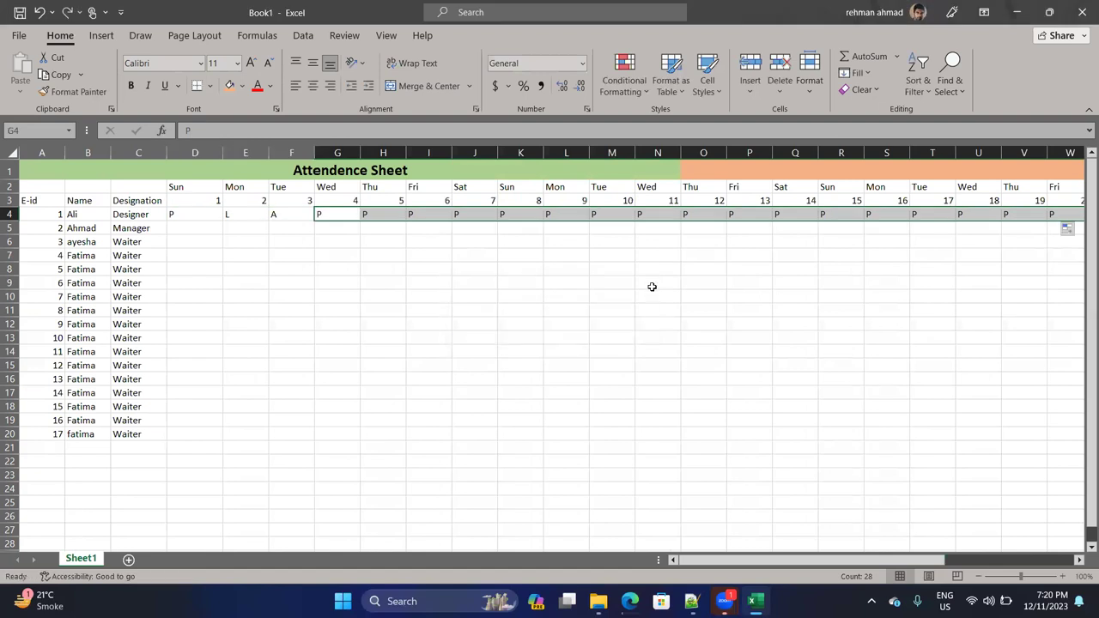
click(346, 261)
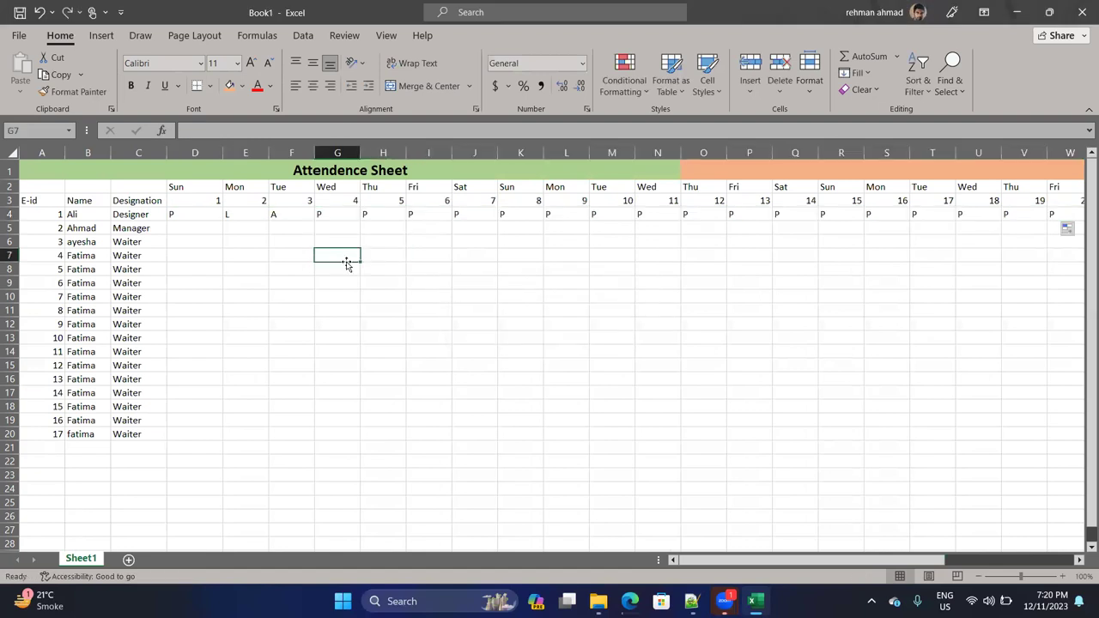
Fill the first employee's attendance codes in D4:AH4 down through row 20 for all employees.
click(198, 217)
drag(216, 216, 1020, 220)
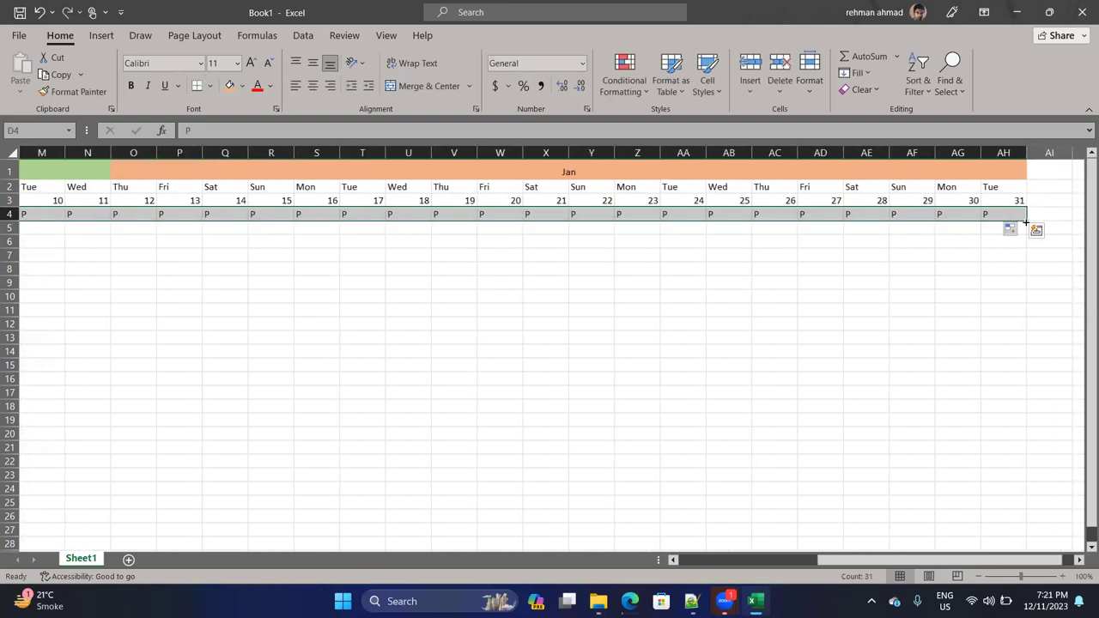
drag(1025, 222, 1004, 432)
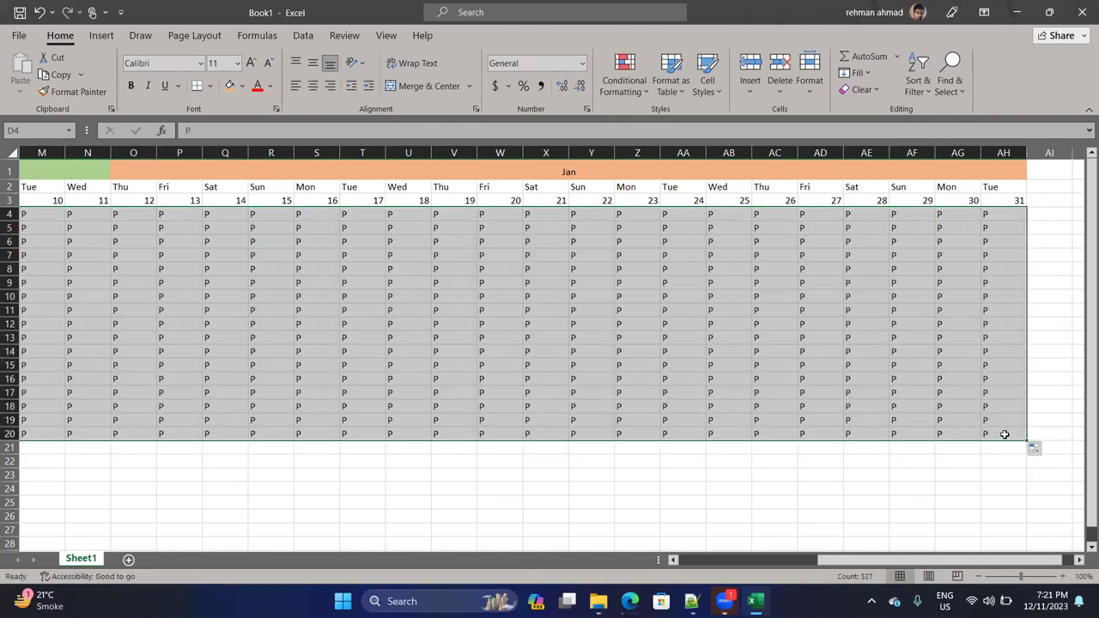
drag(977, 560, 785, 560)
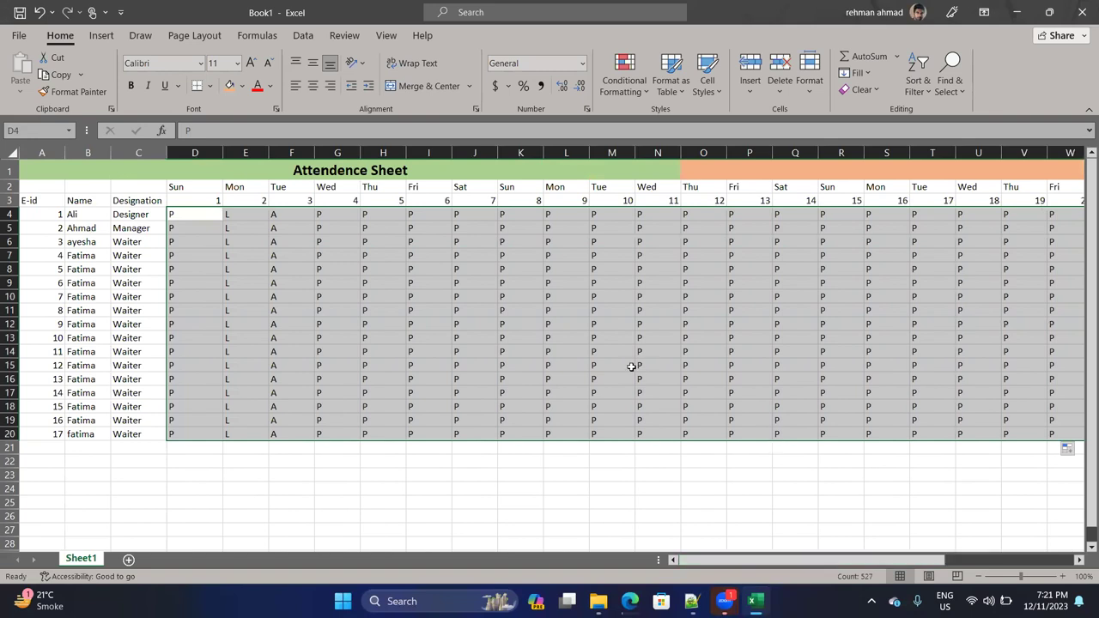
click(253, 284)
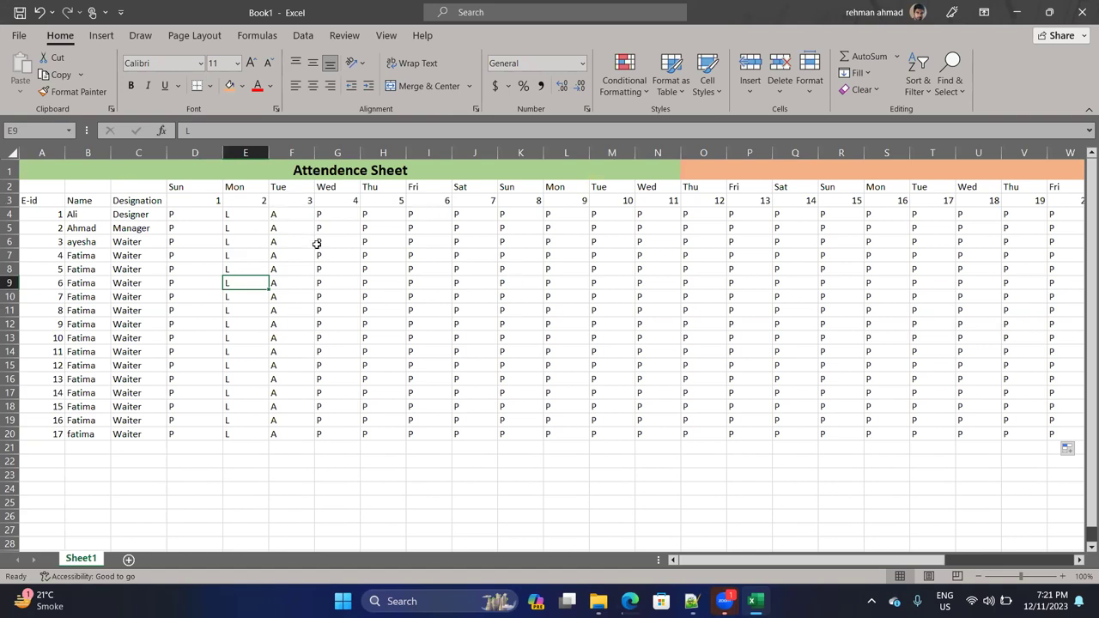
Change the designation in C6 to staff and fill it down through C20.
click(366, 256)
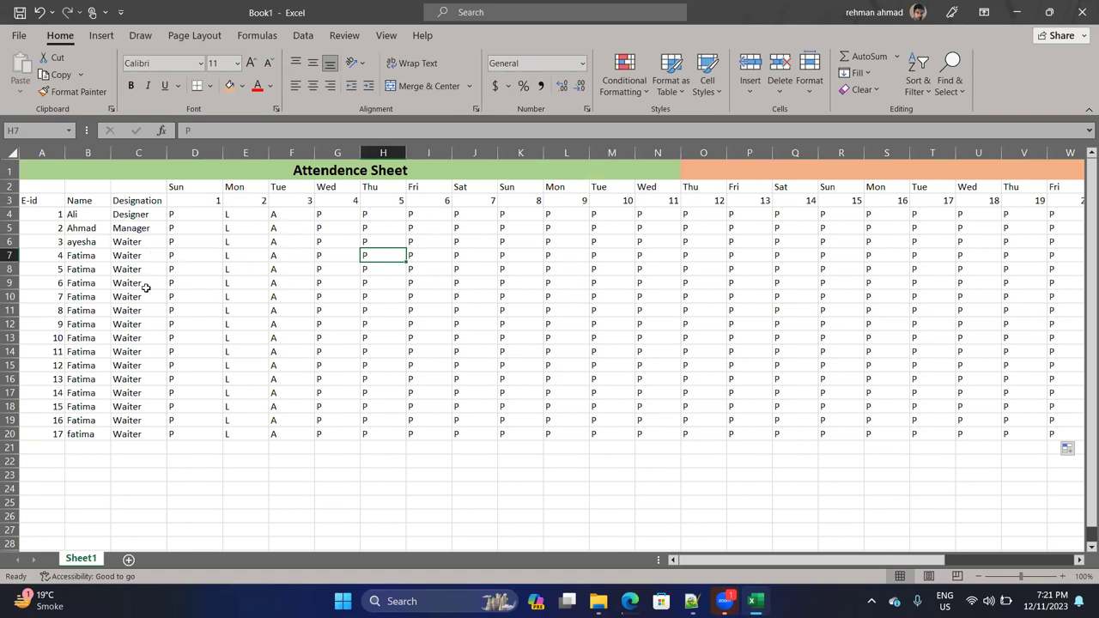
click(131, 242)
double_click(132, 242)
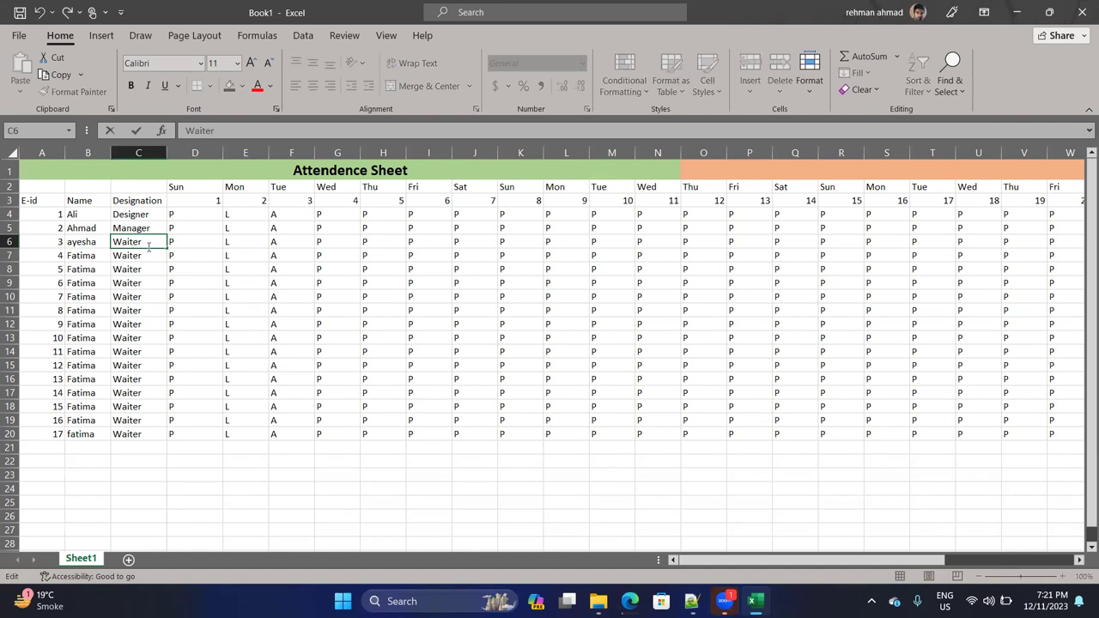
key(BackSpace)
key(BackSpace)
key(BackSpace)
key(BackSpace)
key(BackSpace)
key(BackSpace)
text(staff)
drag(170, 248, 172, 437)
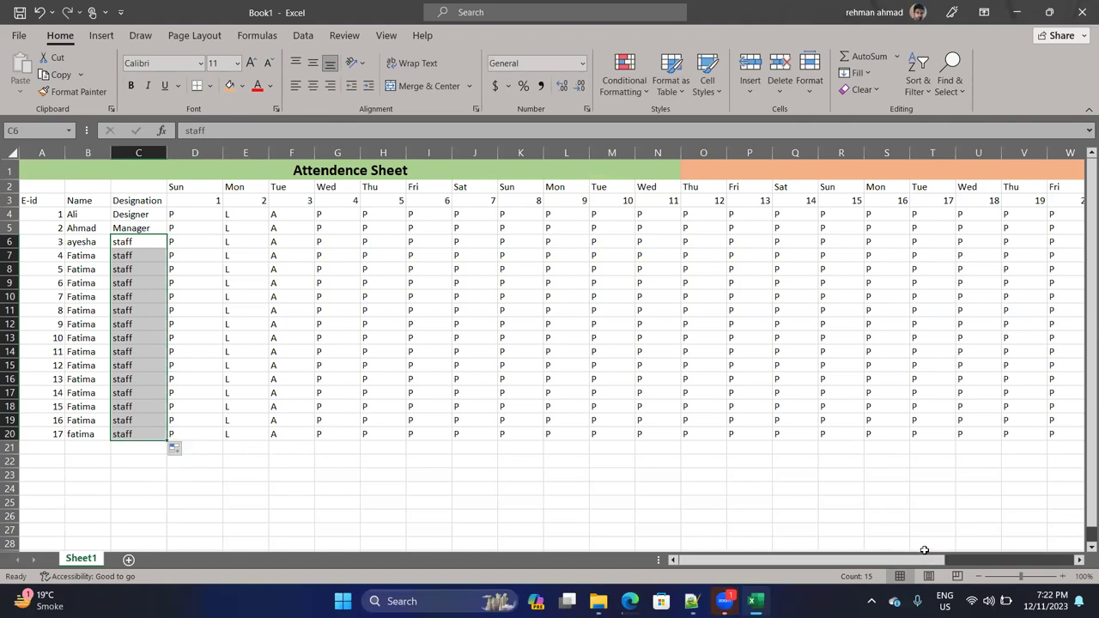
Vary the attendance codes by entering A in K9, L in O8, A in Q13 and L in T14.
drag(924, 549, 934, 549)
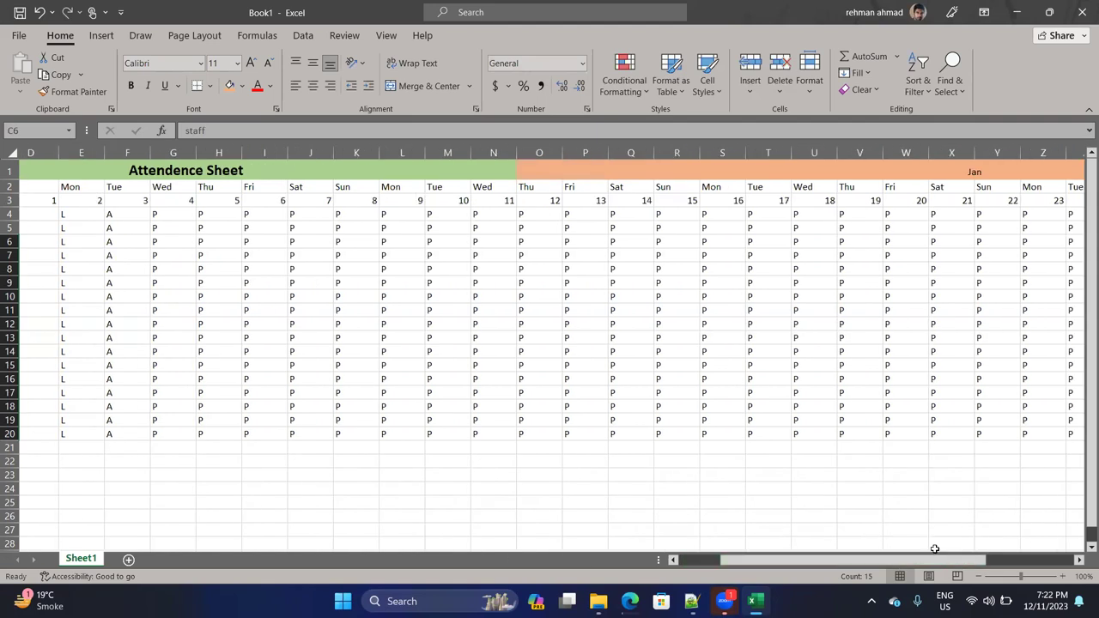
click(340, 283)
text(a)
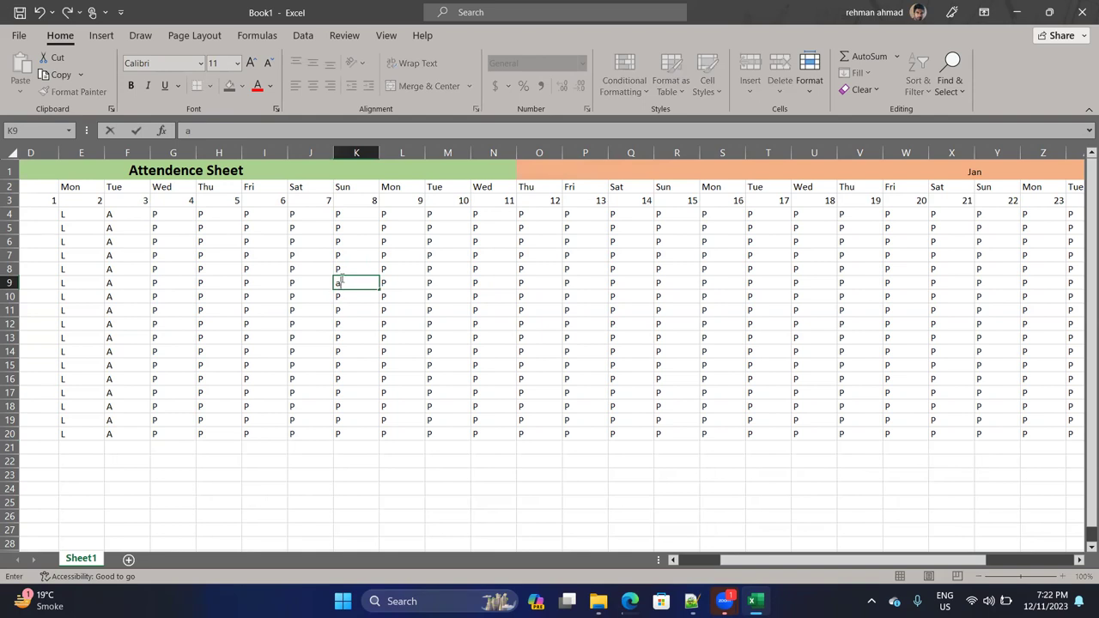
key(BackSpace)
text(A)
click(524, 268)
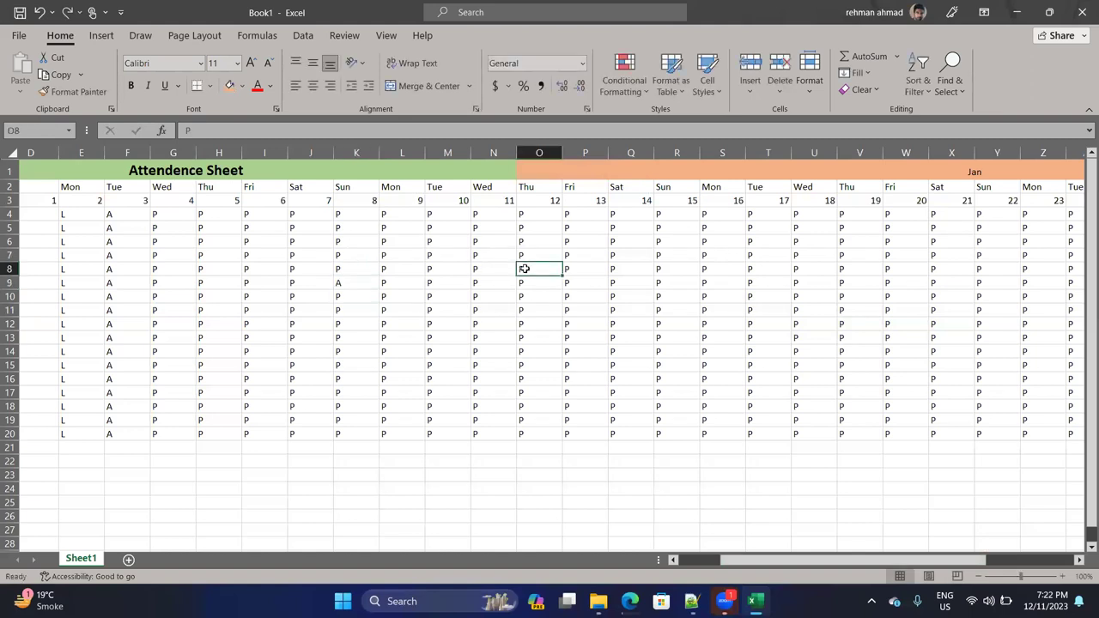
text(L)
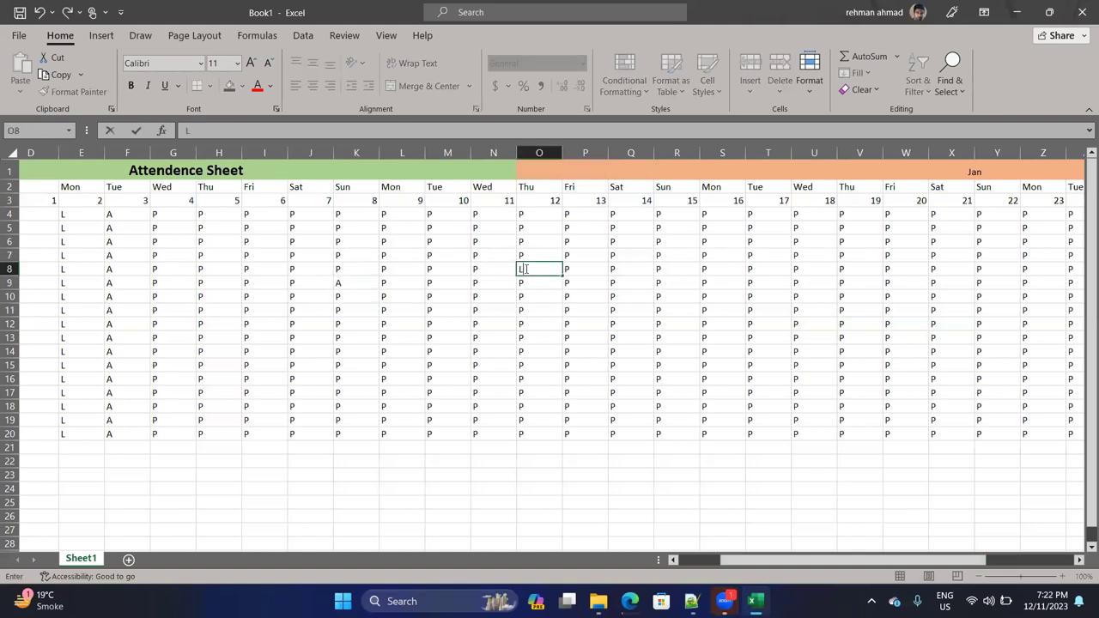
click(650, 338)
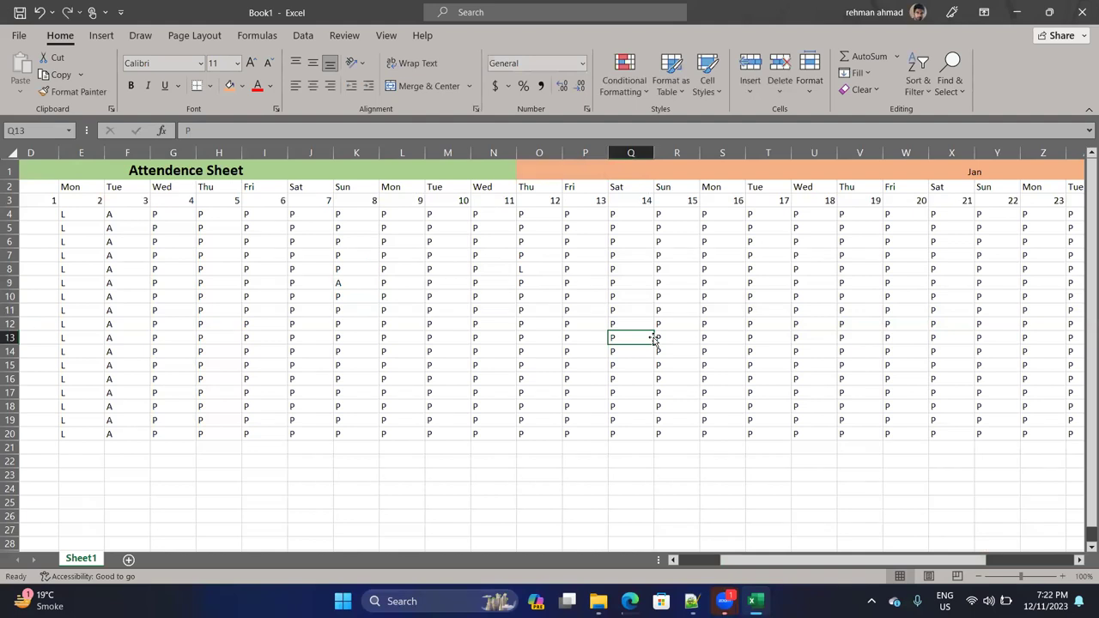
text(A)
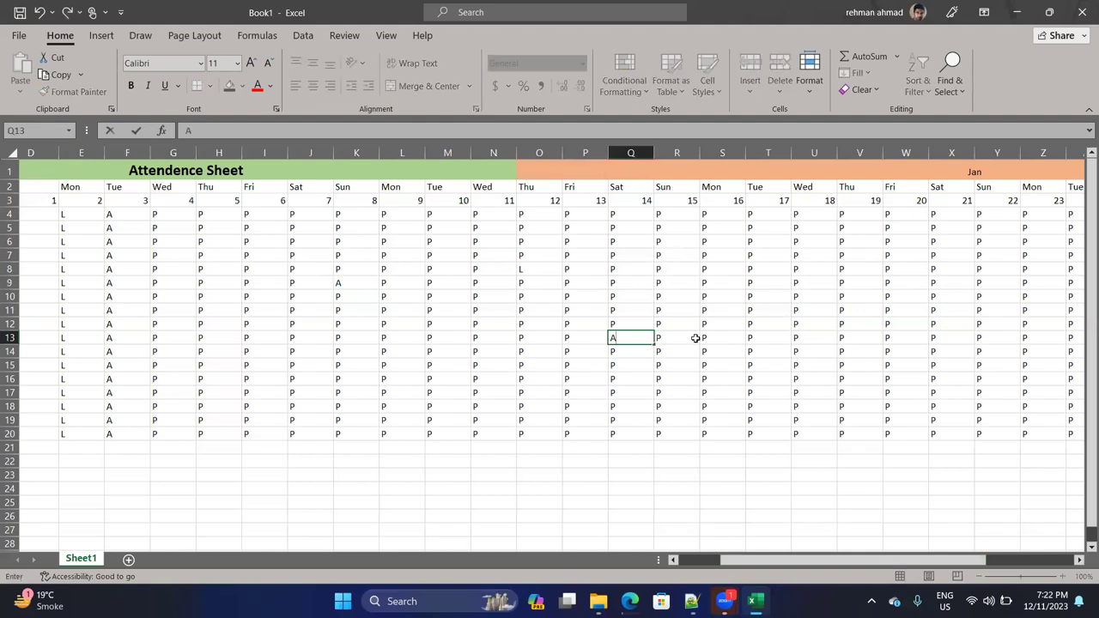
click(759, 352)
text(L)
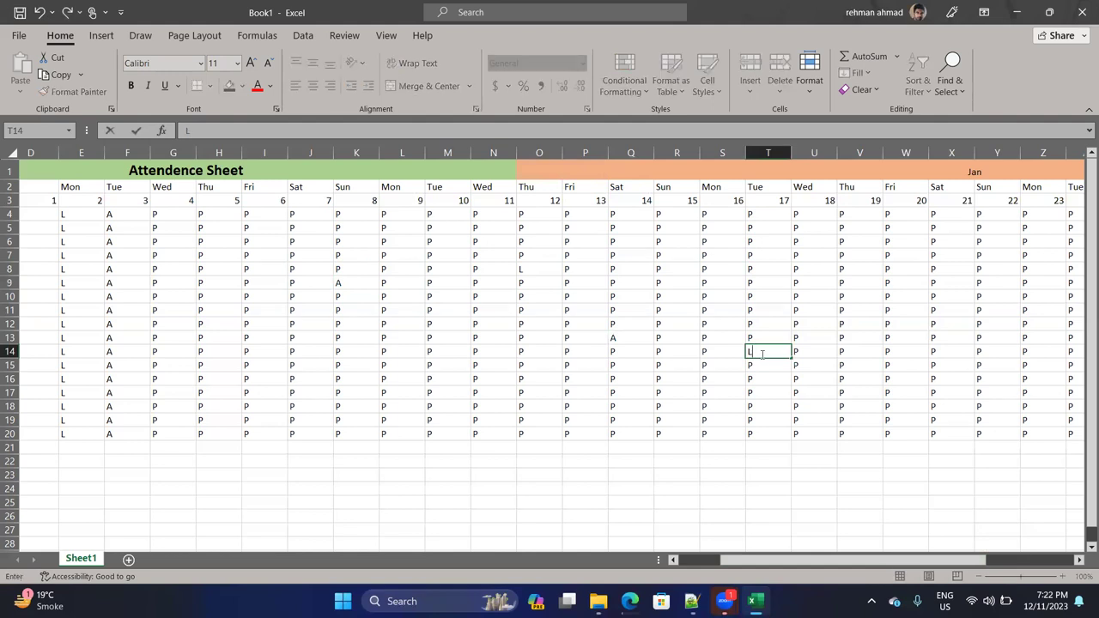
Enter A in S10, L in T7, A in V8 and L in X12 as further attendance exceptions.
click(712, 295)
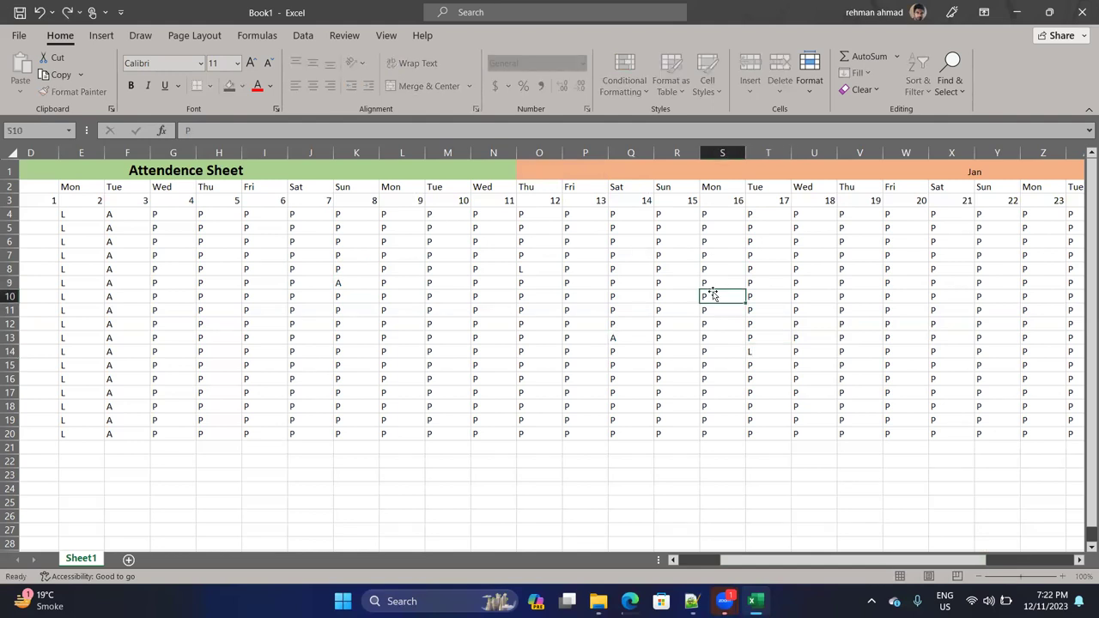
text(A)
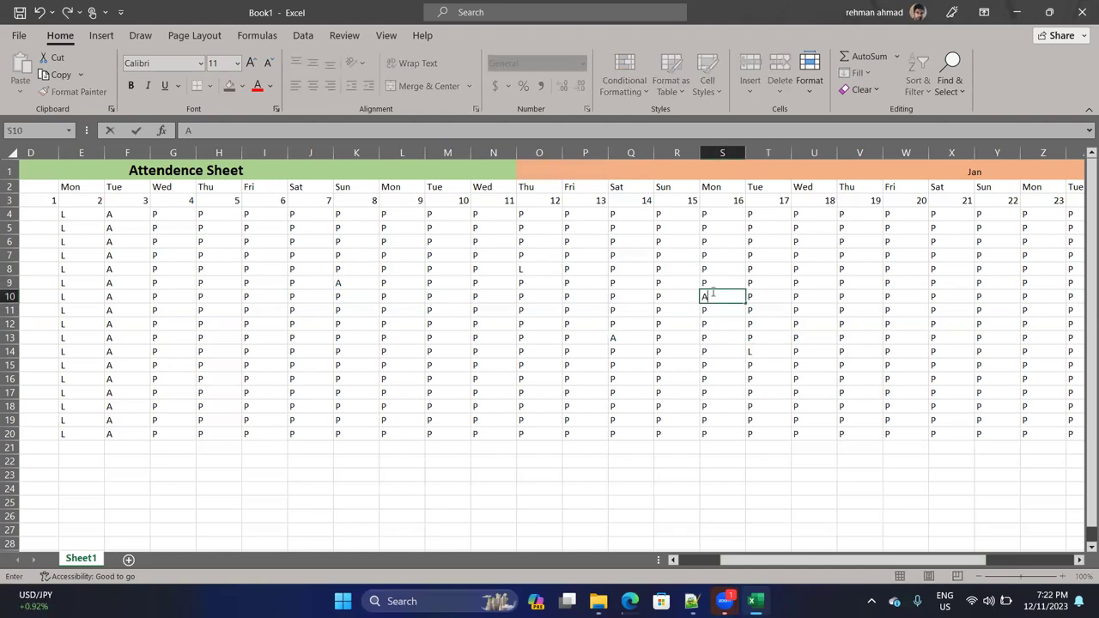
click(777, 262)
text(L)
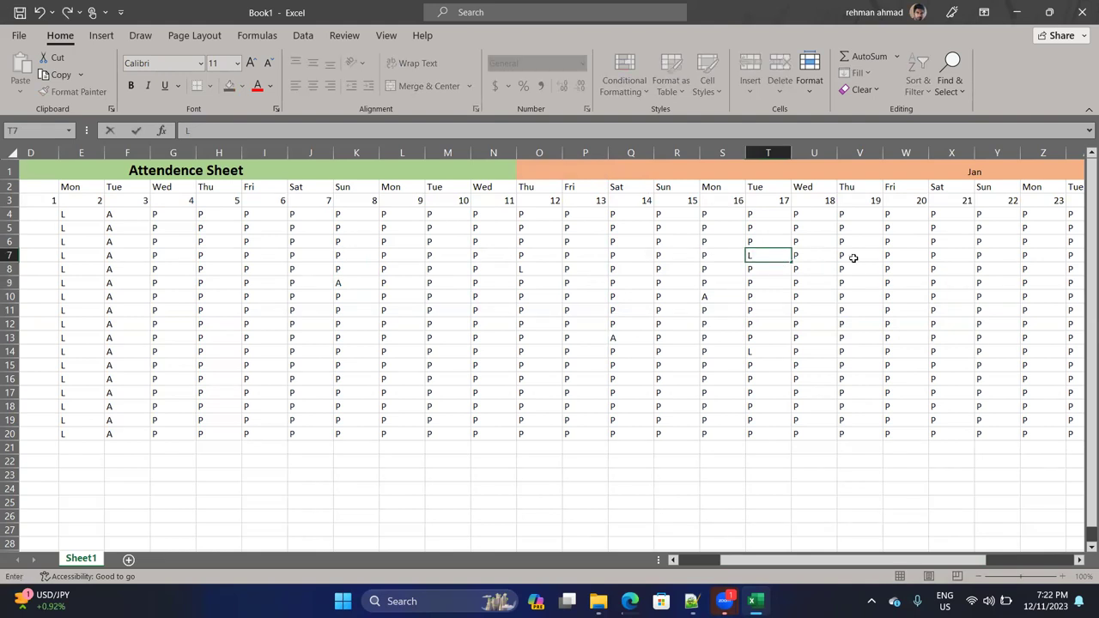
click(881, 268)
text(A)
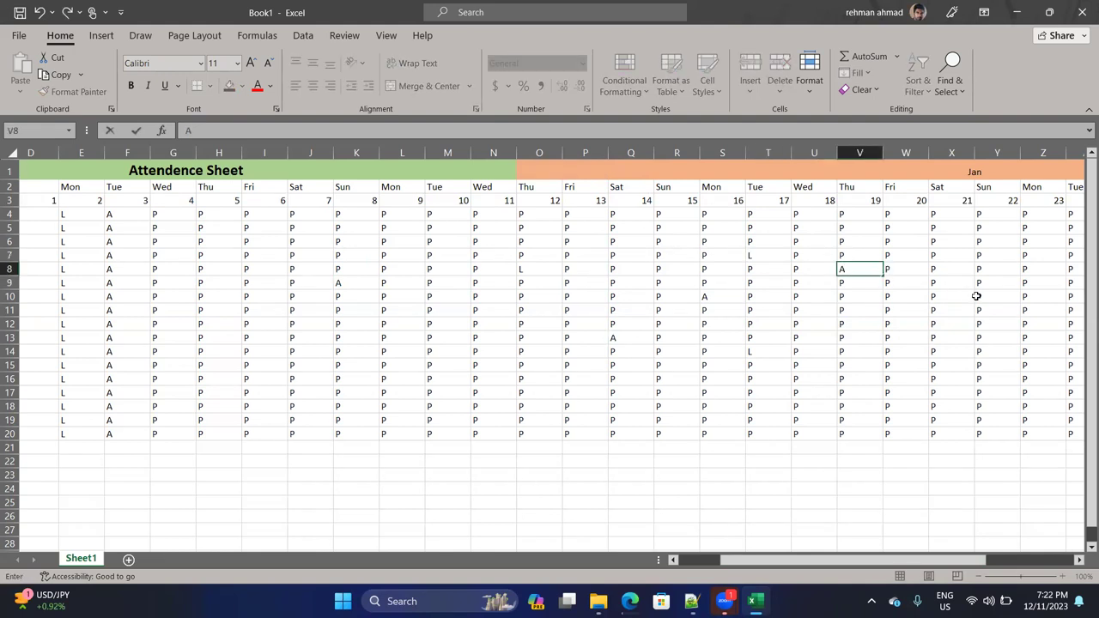
click(964, 322)
text(L)
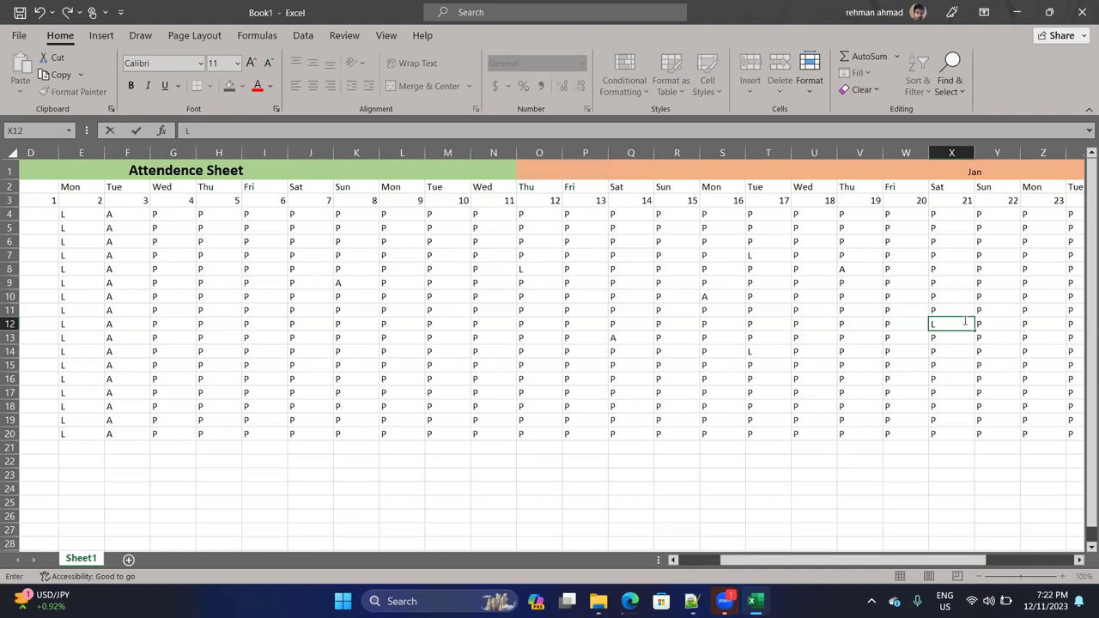
Add the heading TotalDays in AI2, after the last day of January, and widen column AI slightly.
drag(798, 560, 1022, 527)
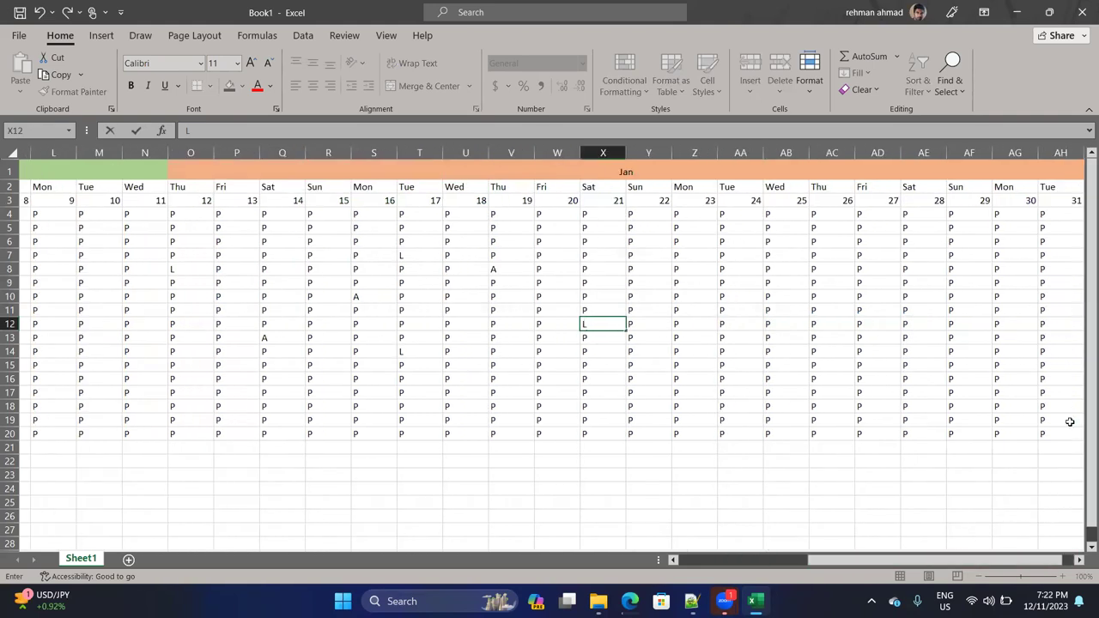
drag(1007, 562, 1073, 567)
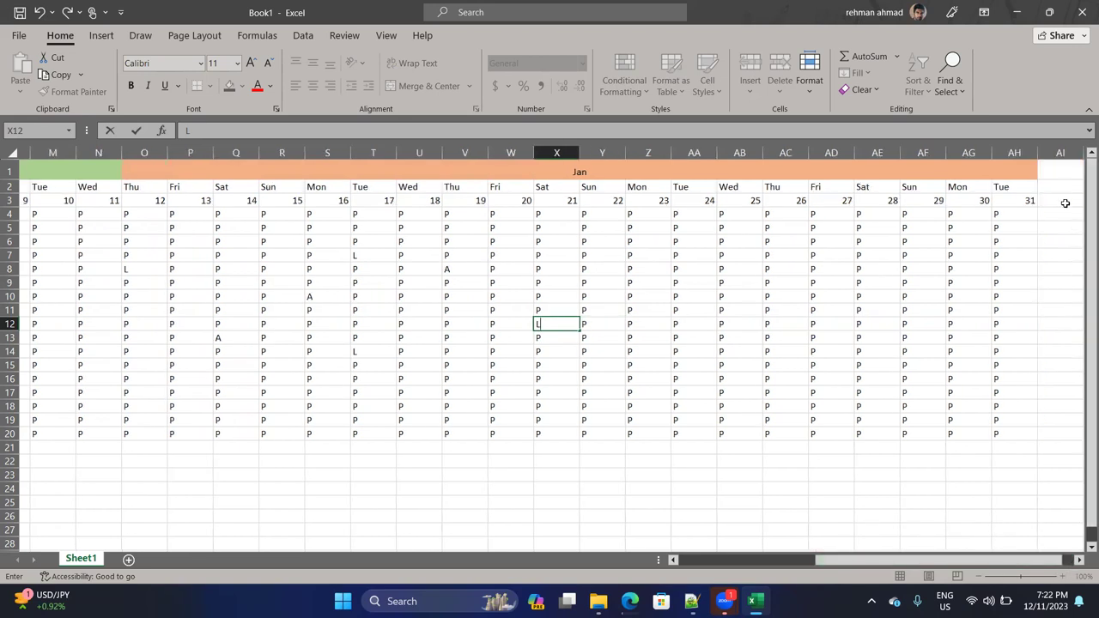
click(1055, 172)
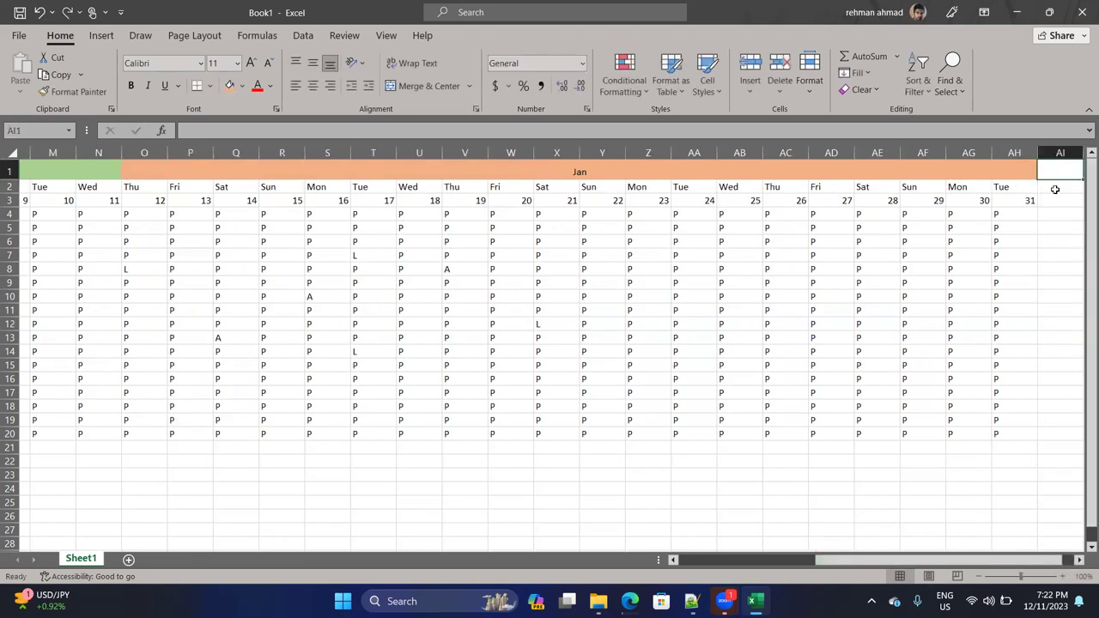
click(1053, 192)
text(TotalDay)
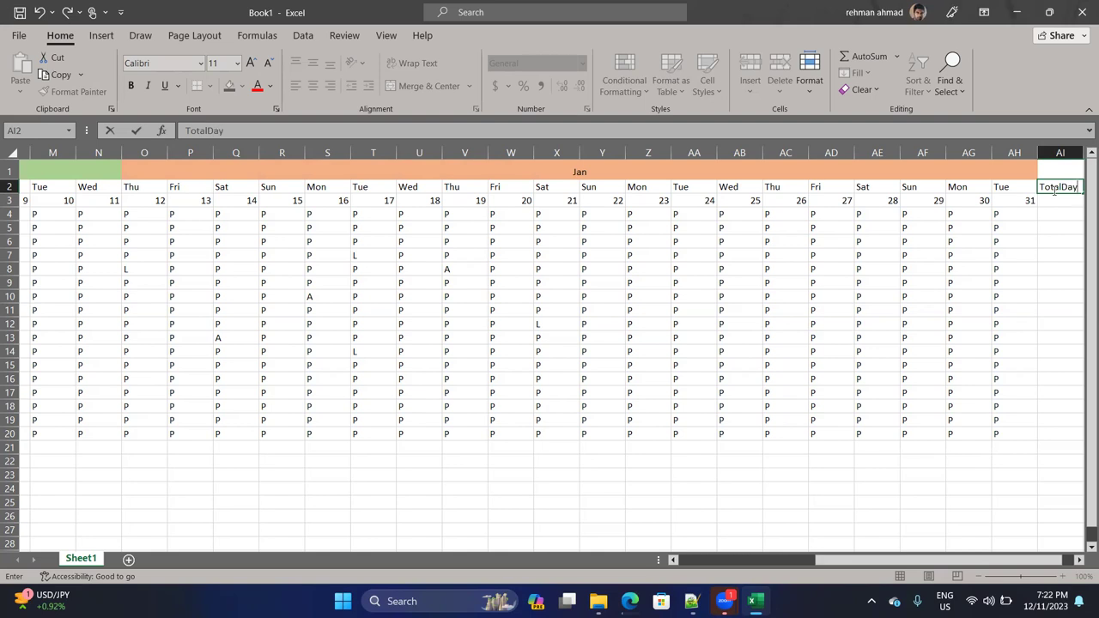
text(s)
drag(1054, 562, 1069, 562)
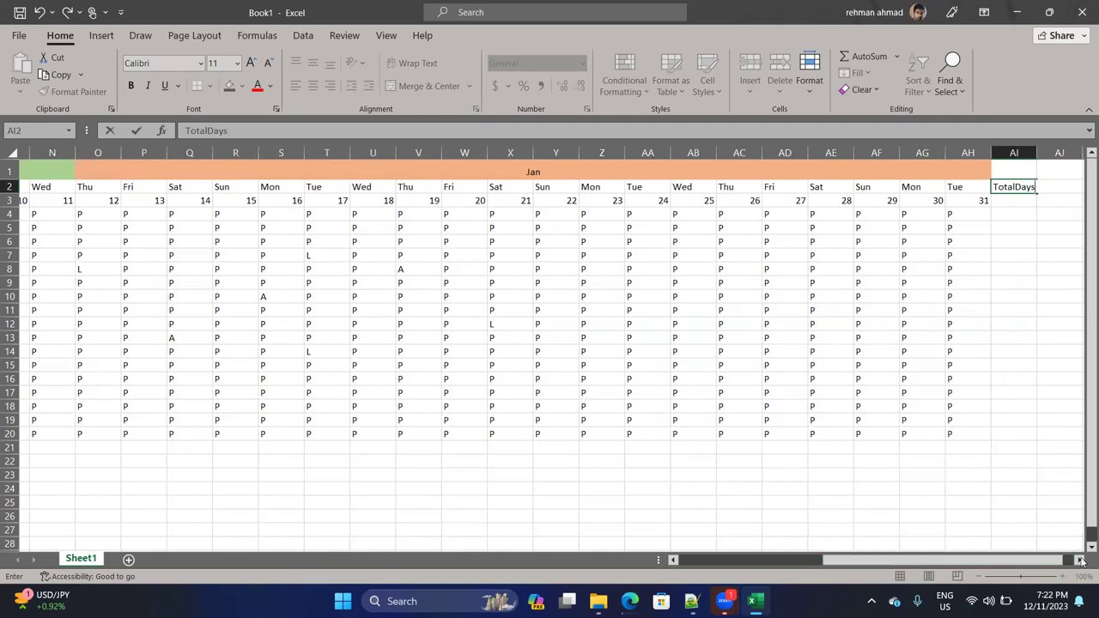
click(1038, 152)
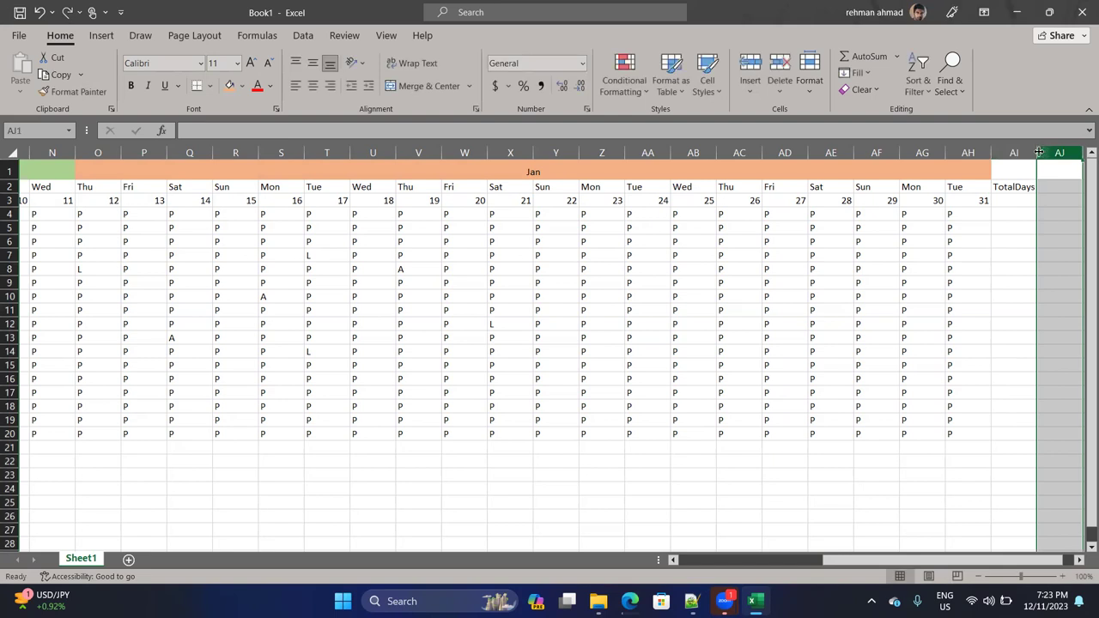
drag(1035, 152, 1040, 153)
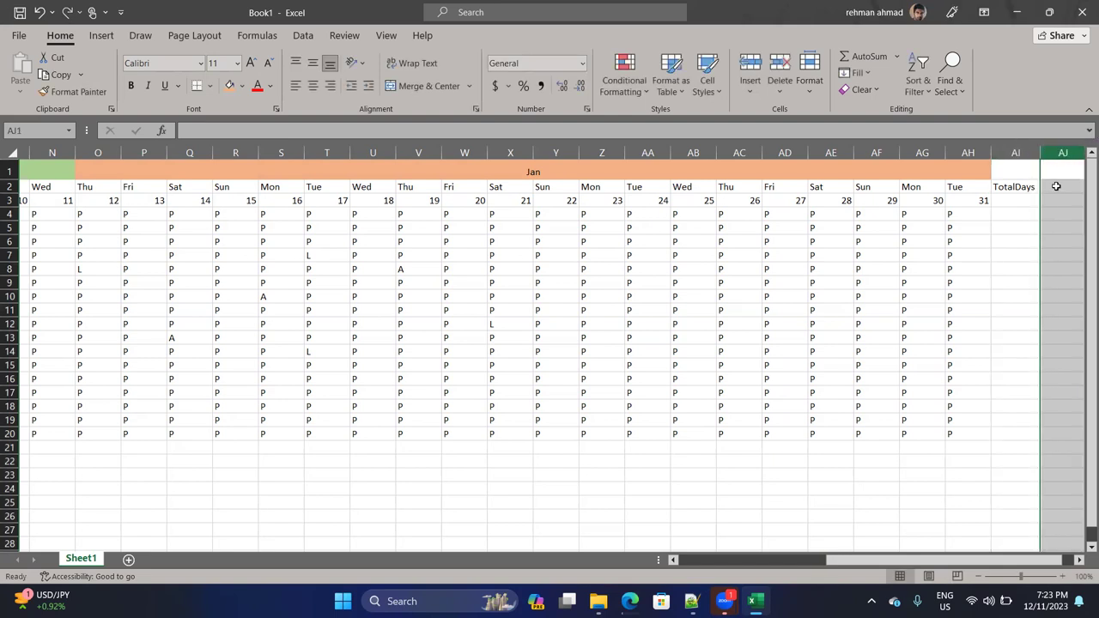
Enter the summary headings Present, Absent and Leave in AJ2:AL2.
click(1056, 186)
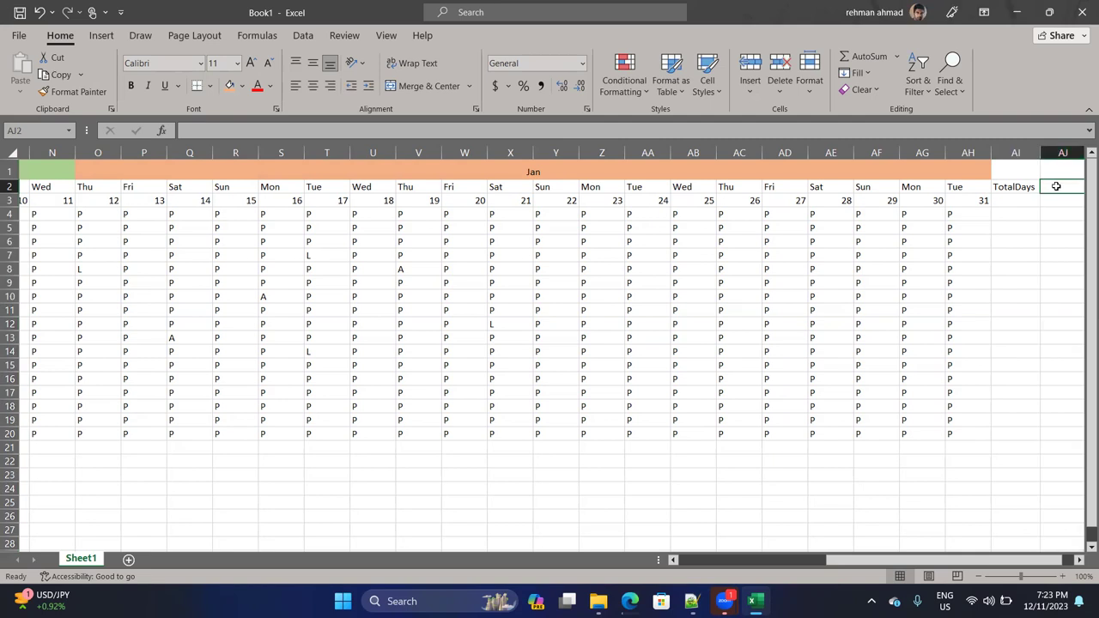
text(Present)
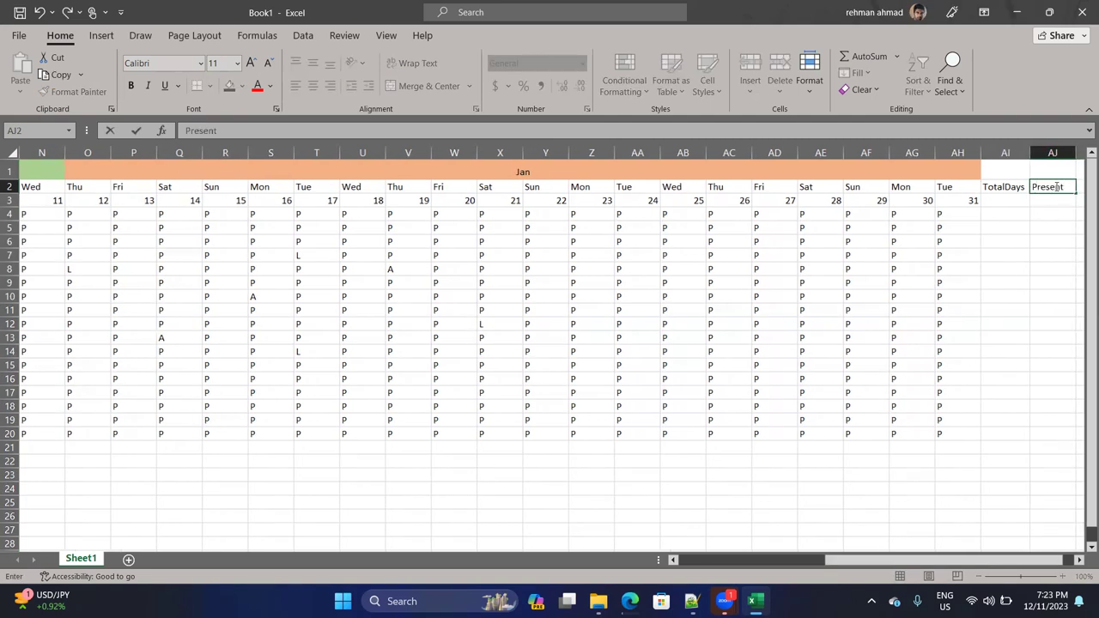
key(Tab)
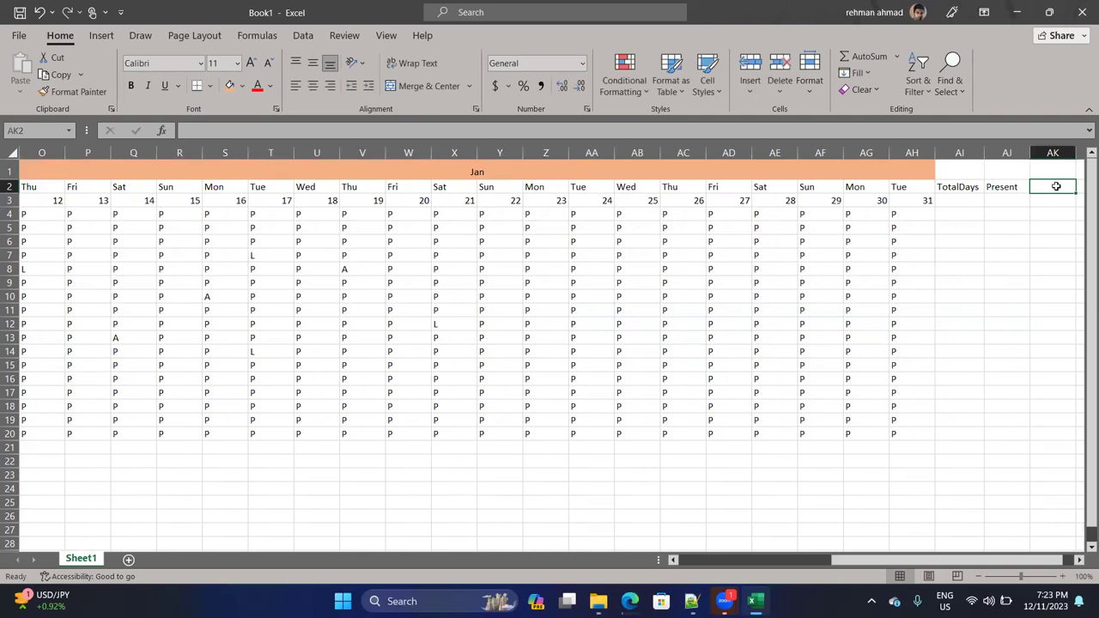
text(Absen)
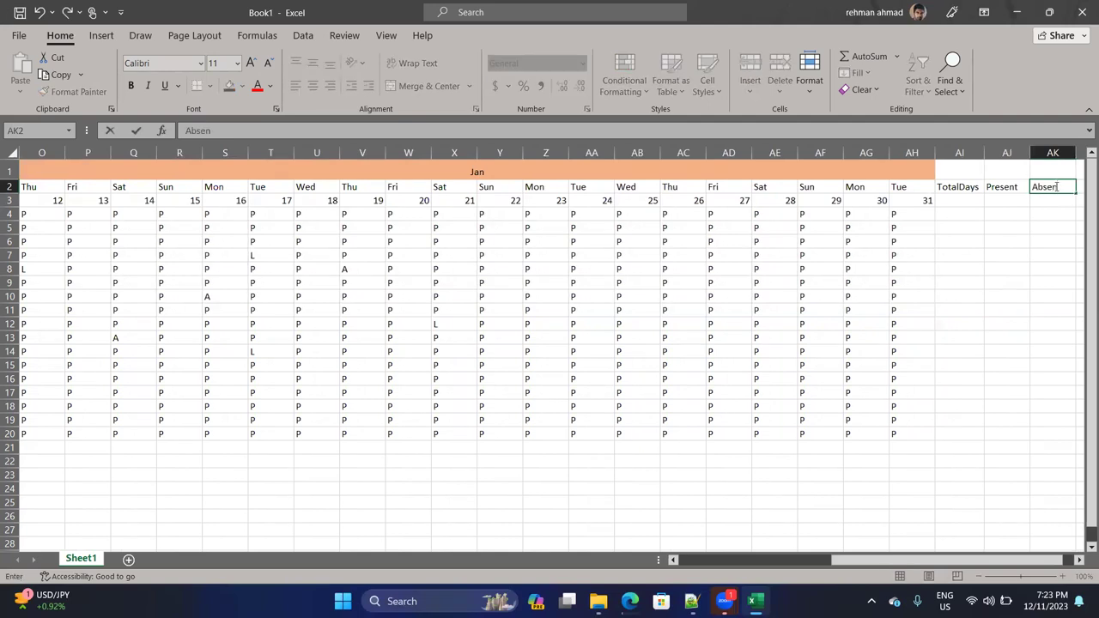
text(t)
key(Tab)
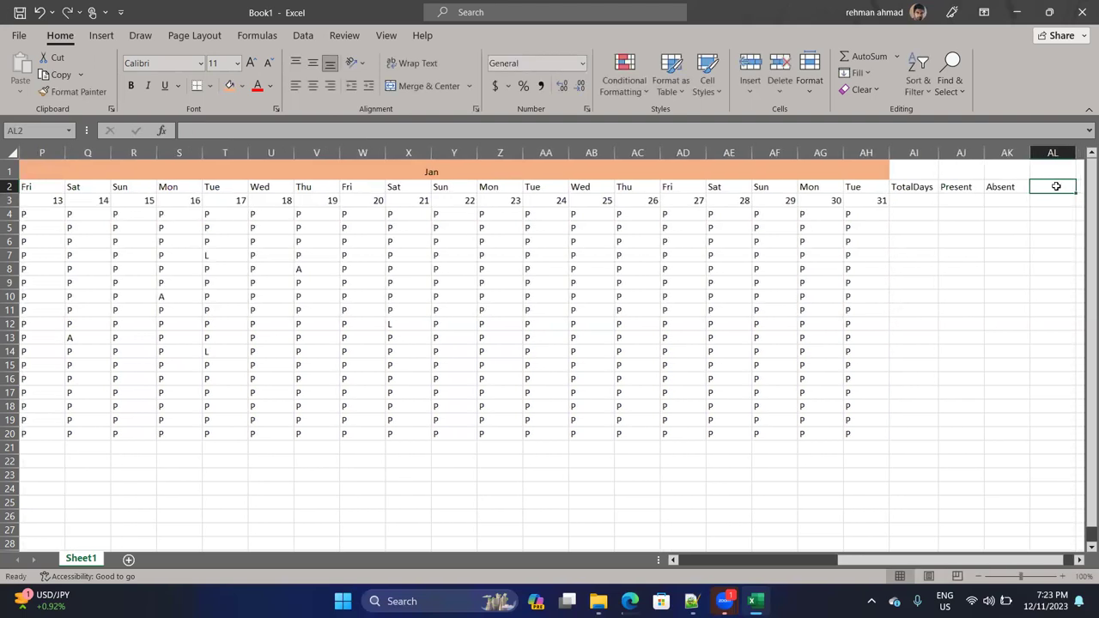
text(Leave)
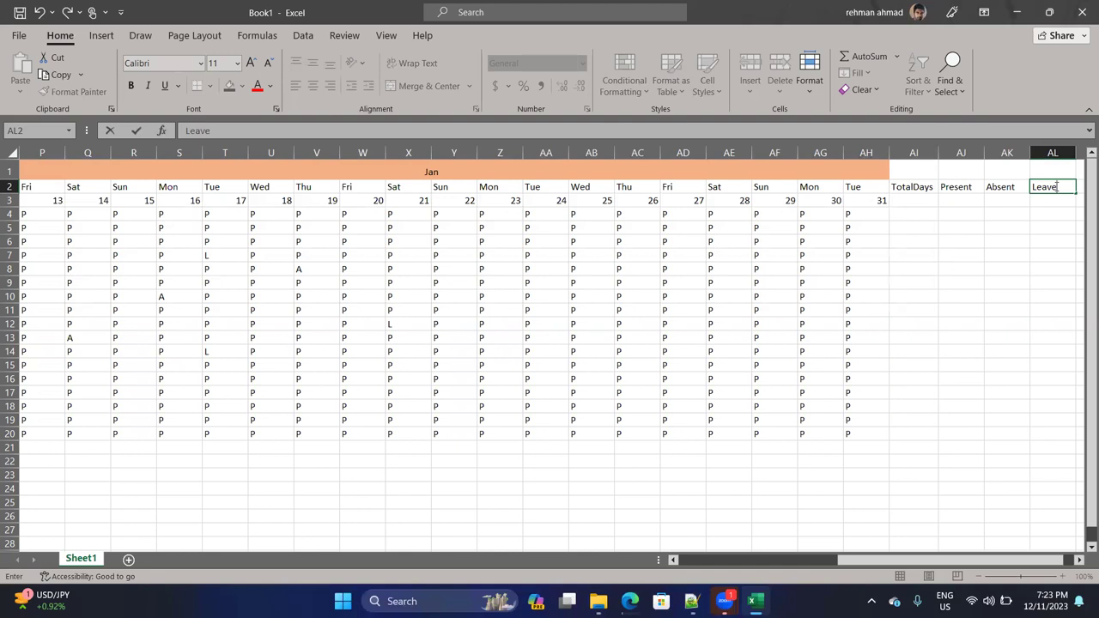
Enter the formula =COUNTA(D3,AH3) in AI3 under the TotalDays heading.
click(914, 200)
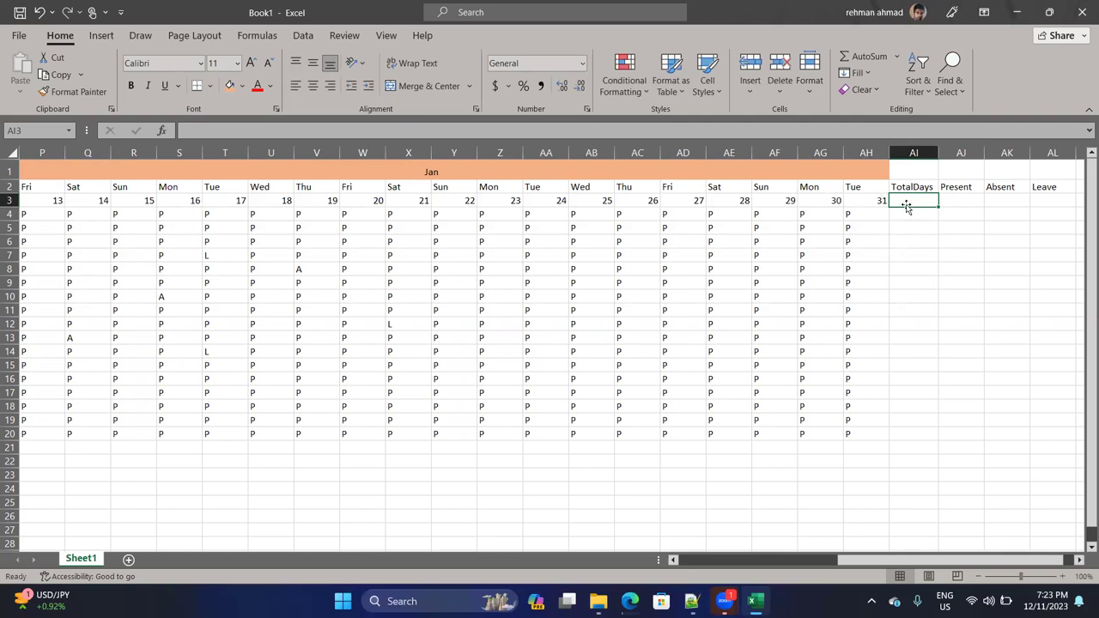
text(=)
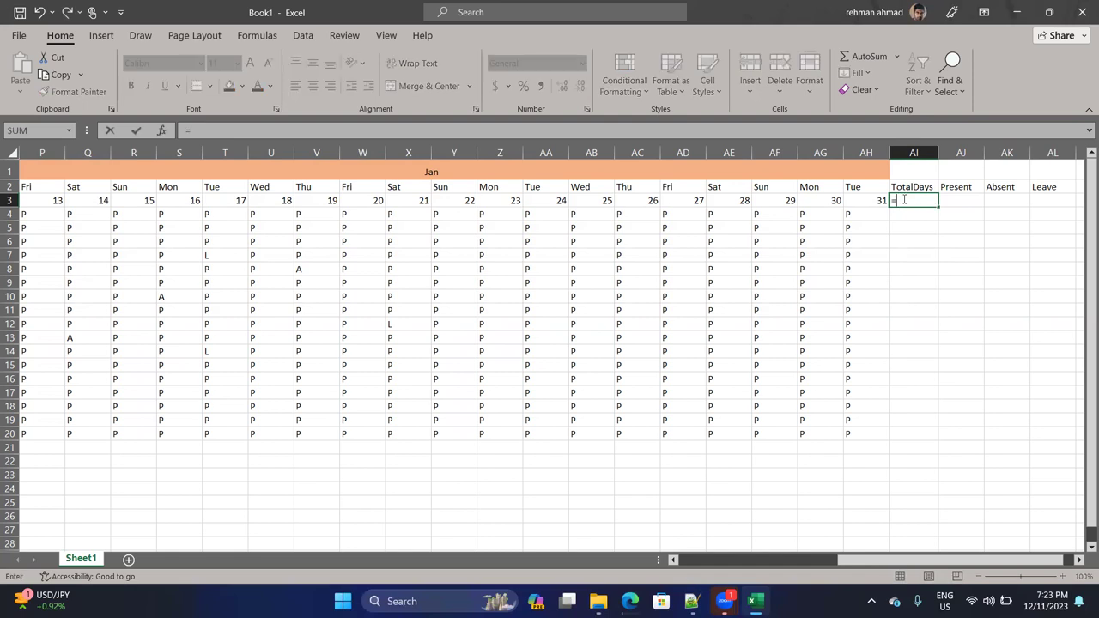
text(c)
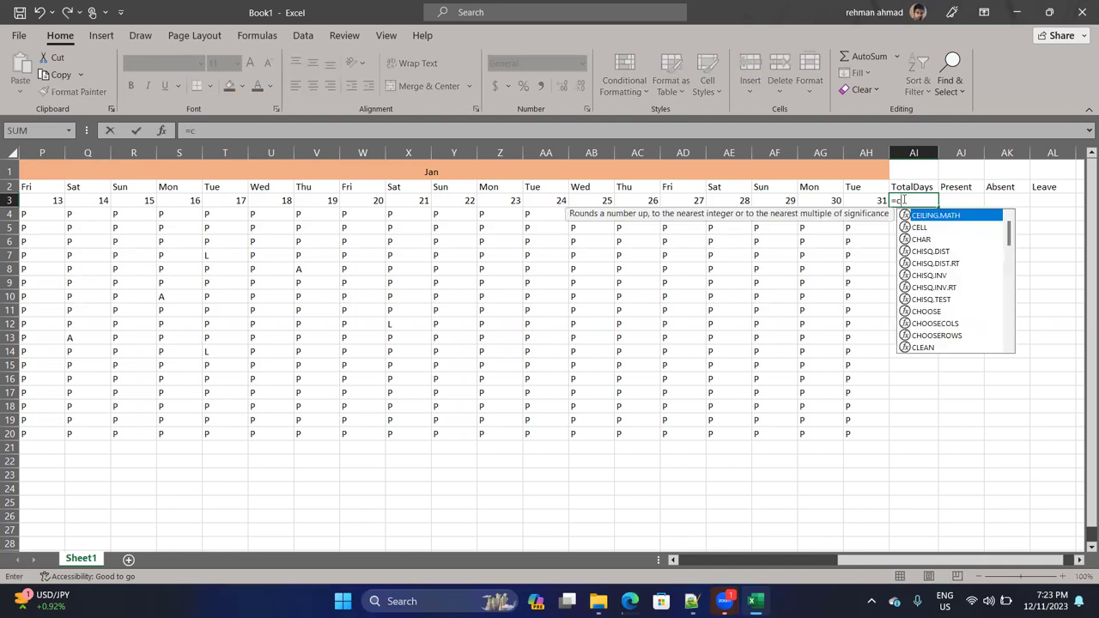
text(ou)
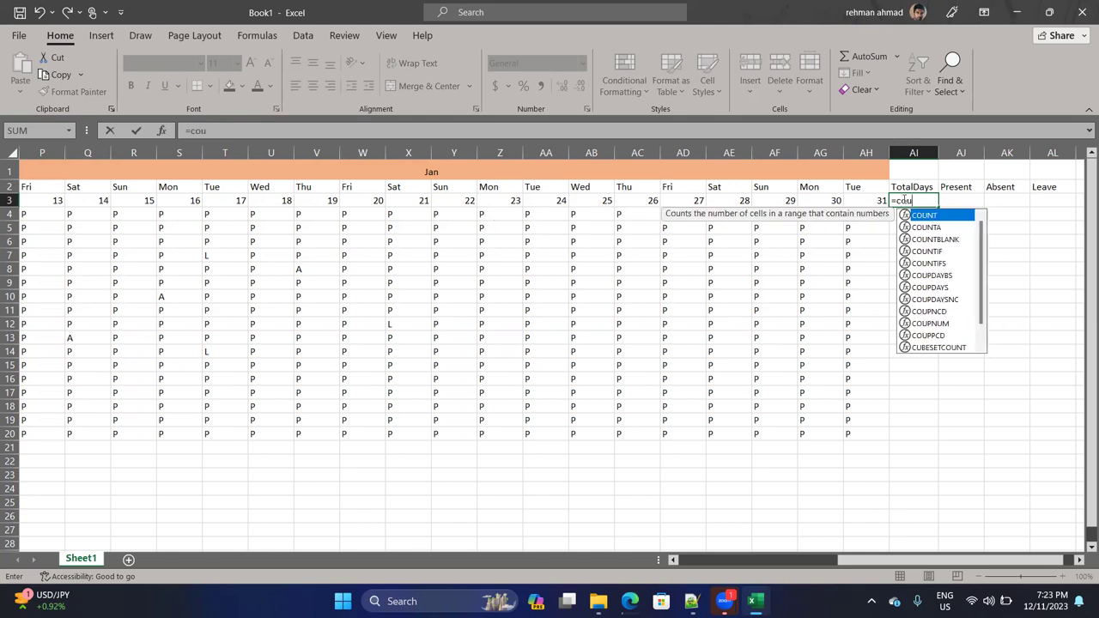
key(Down)
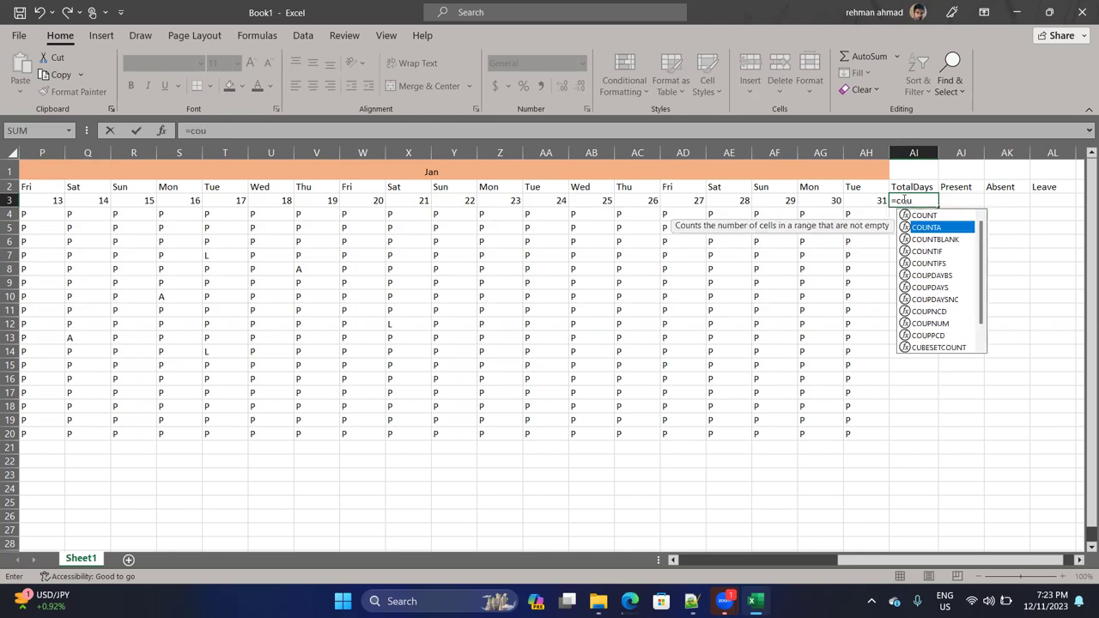
key(Tab)
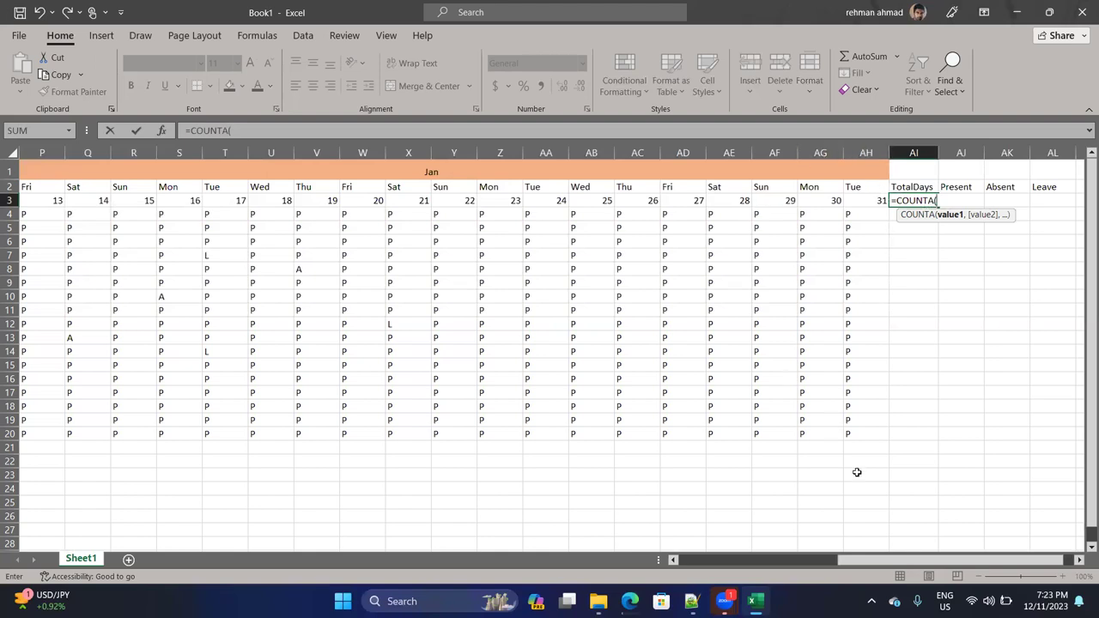
drag(850, 559, 699, 523)
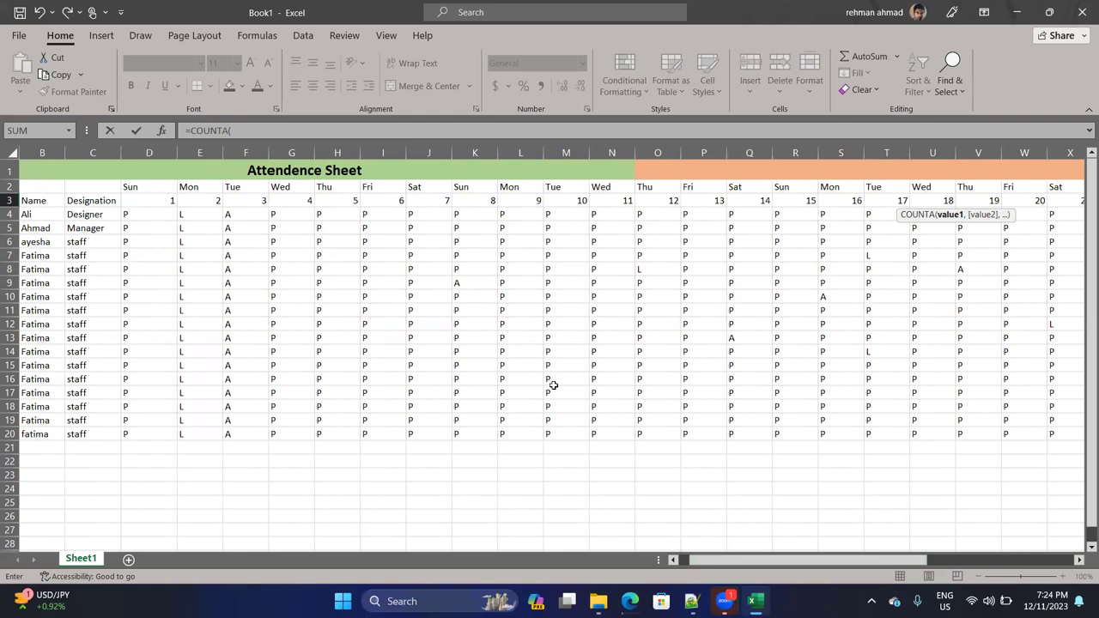
drag(827, 559, 982, 535)
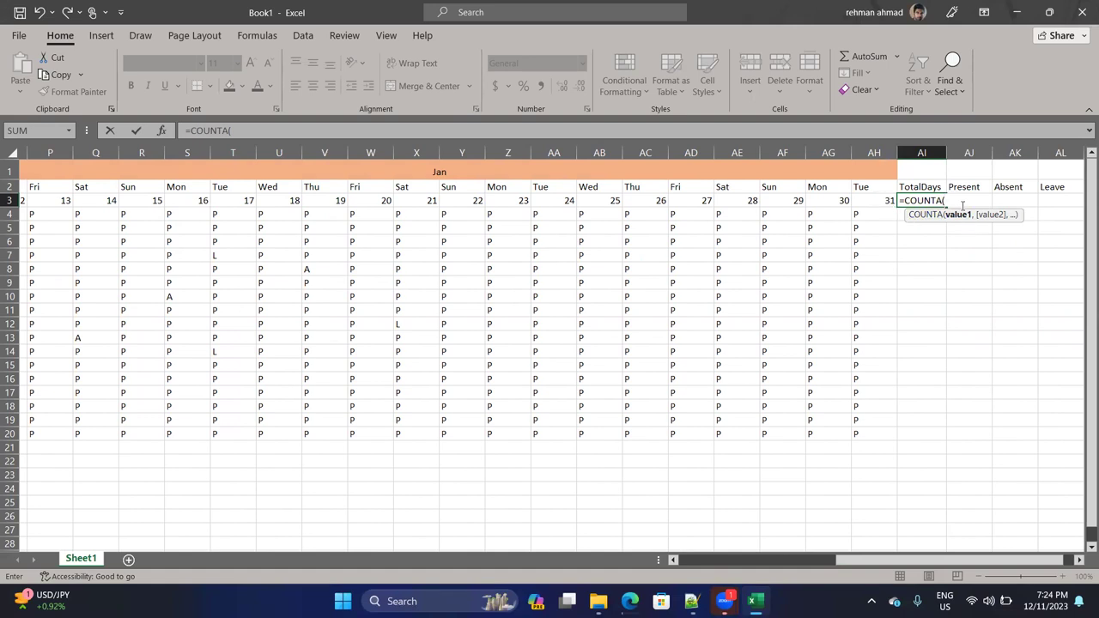
text(d3,ah3)
key(Return)
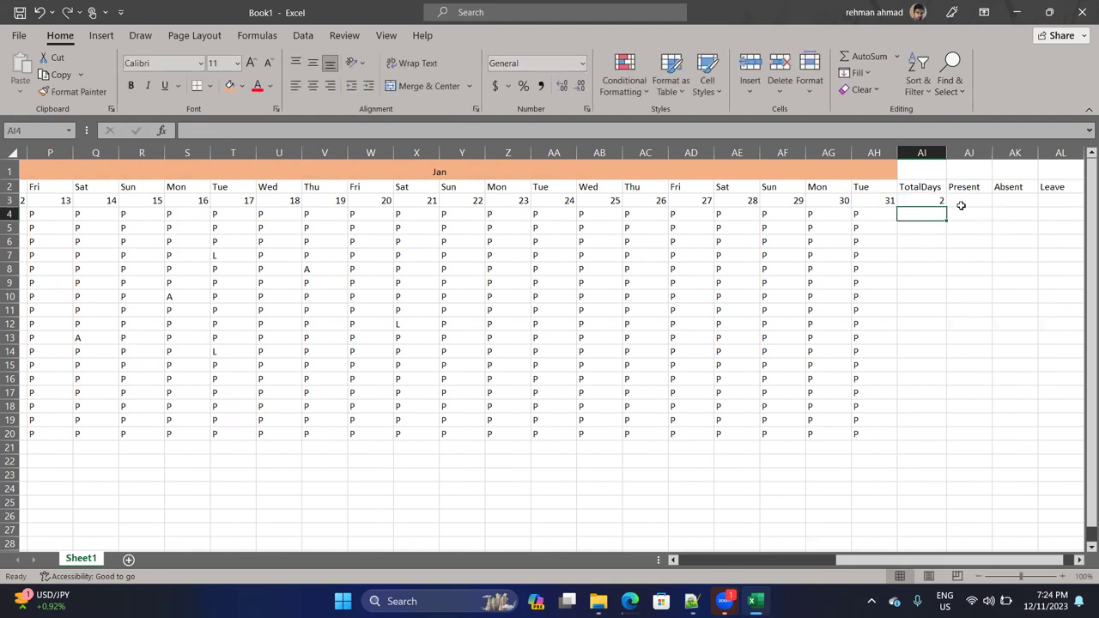
Check which date cells in row 3 the TotalDays formula in AI3 refers to.
click(939, 200)
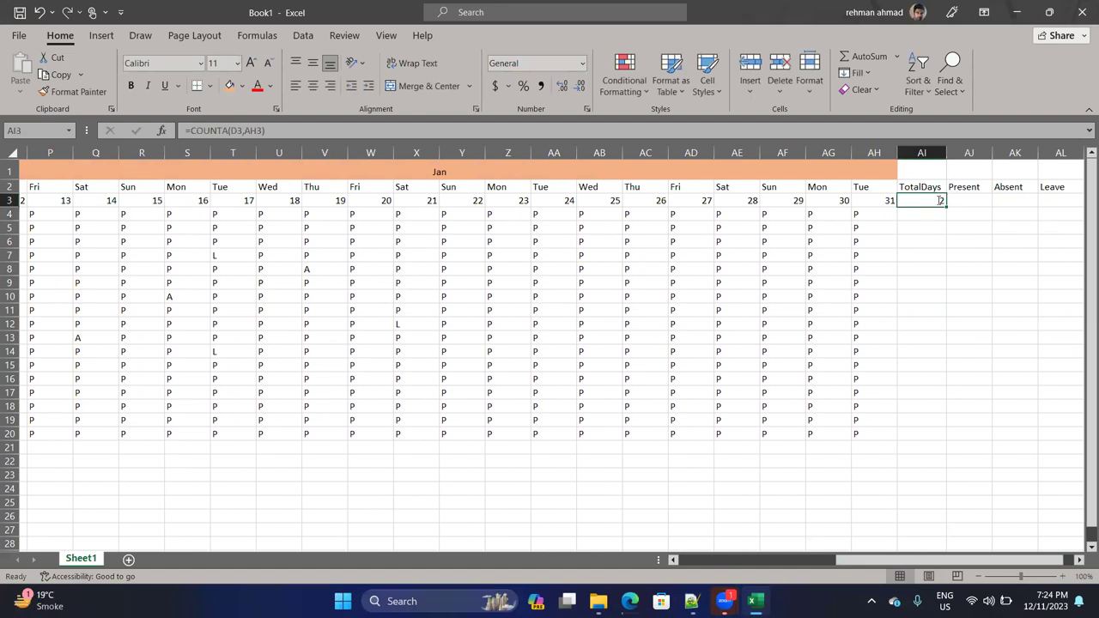
double_click(940, 200)
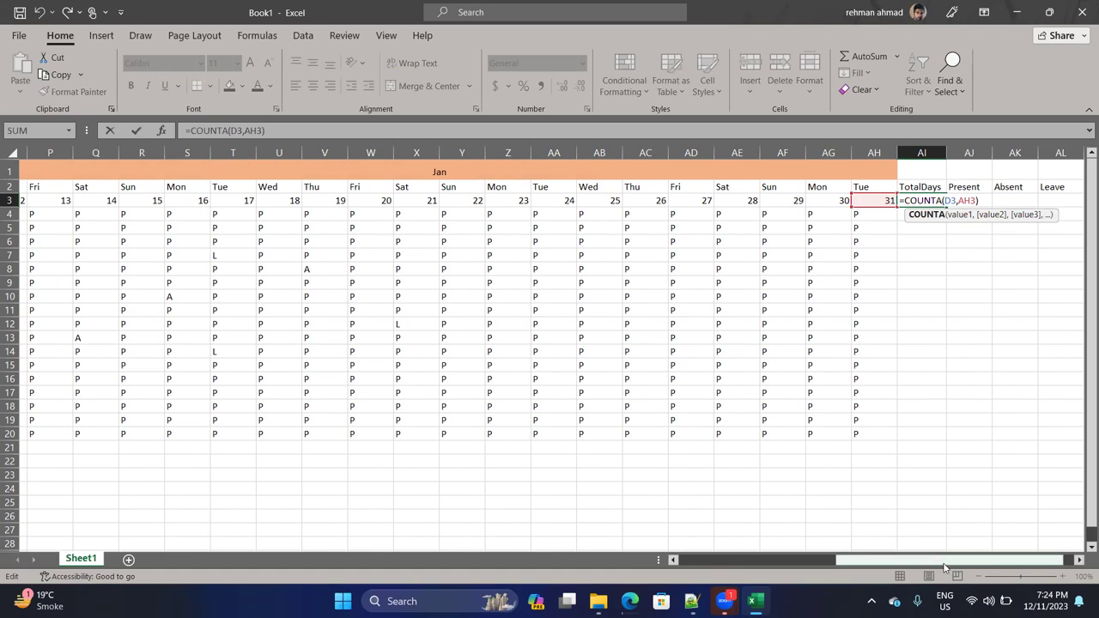
drag(935, 567, 566, 499)
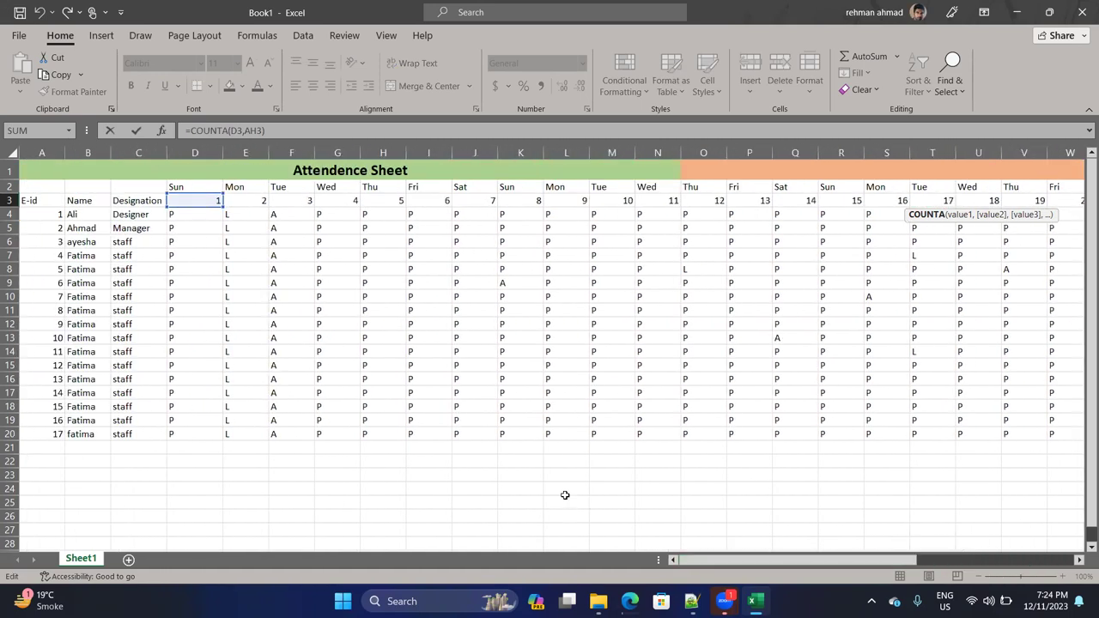
click(233, 198)
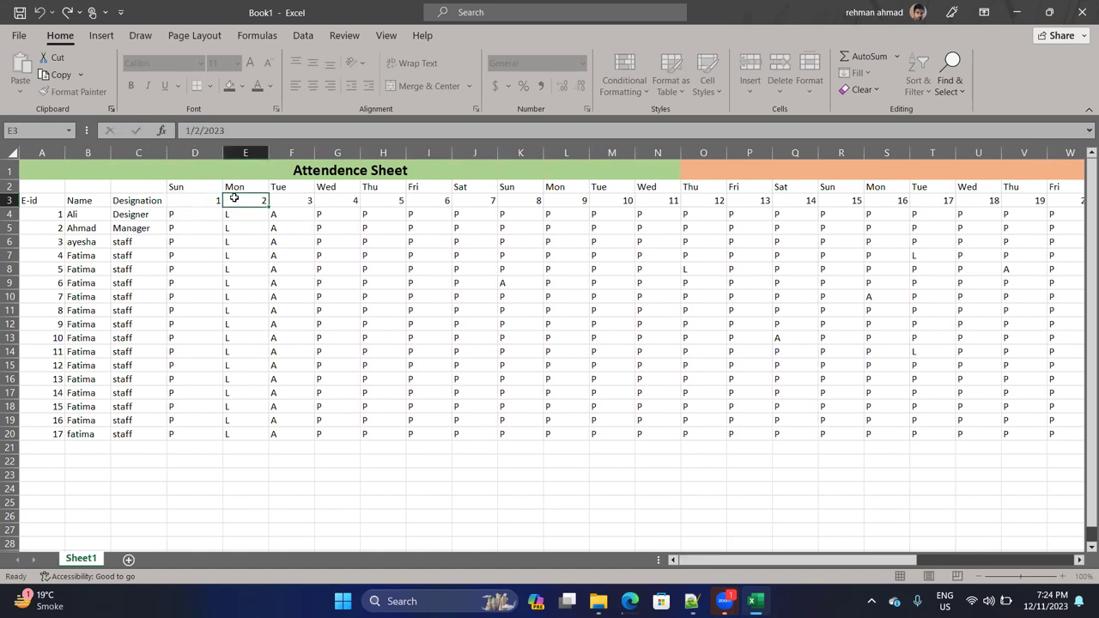
click(209, 224)
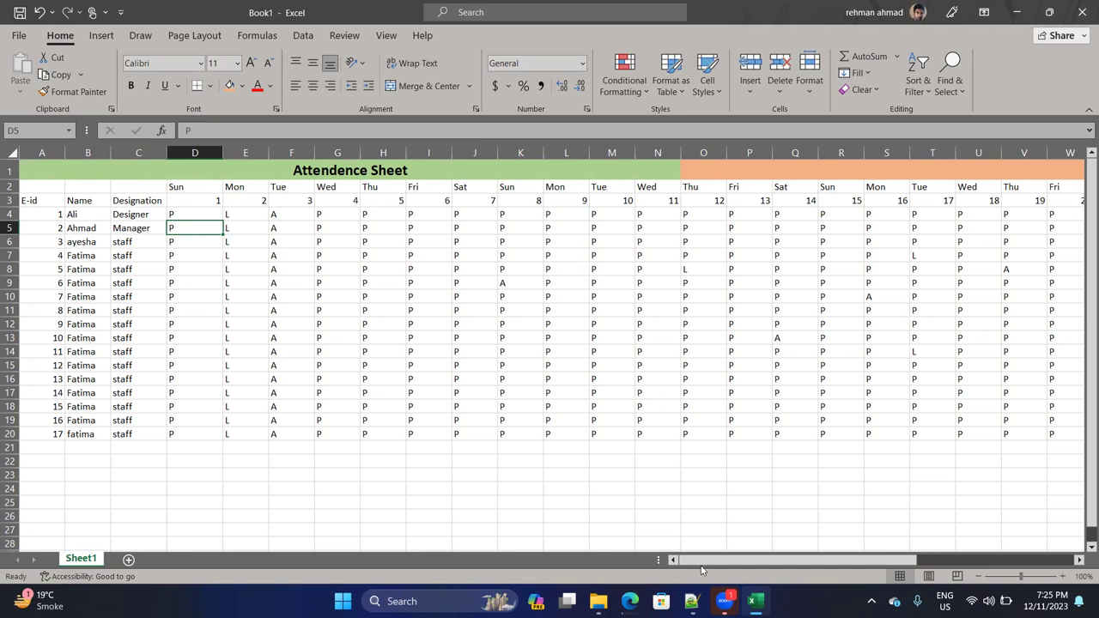
Correct the TotalDays formula in AI3 to =COUNTA(D3:AH3) and fill it down through AI20.
drag(180, 201, 856, 201)
click(916, 200)
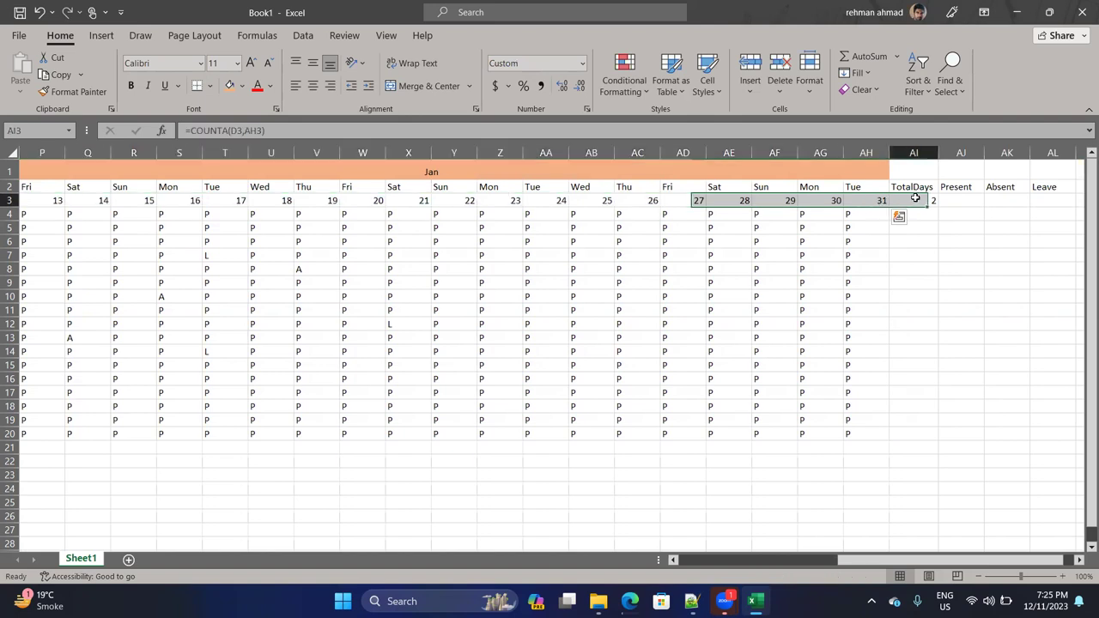
double_click(915, 200)
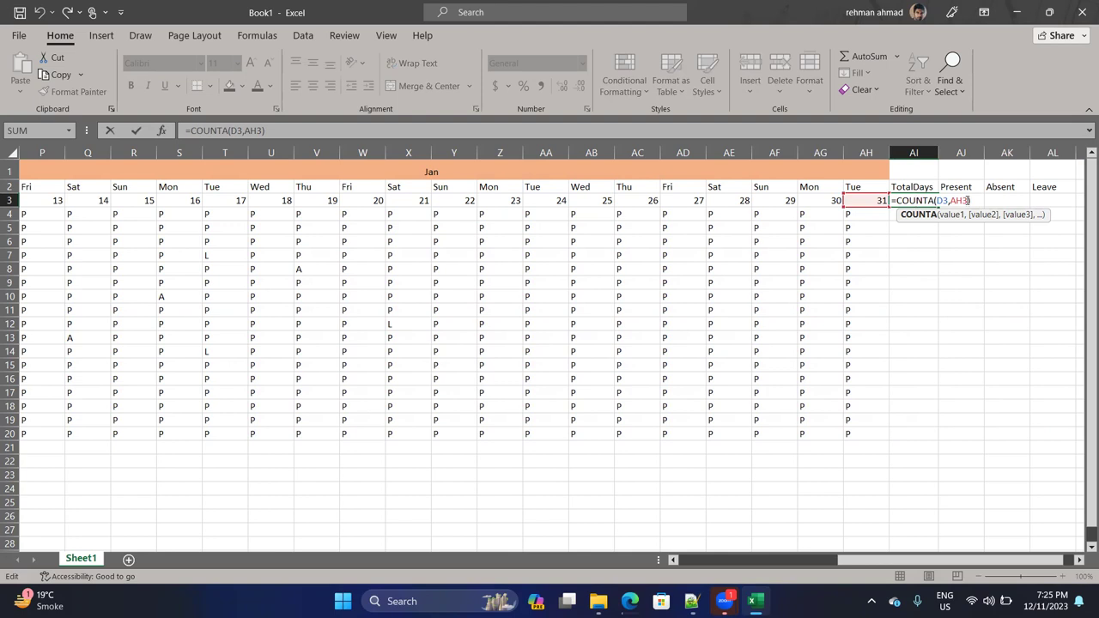
click(952, 200)
key(BackSpace)
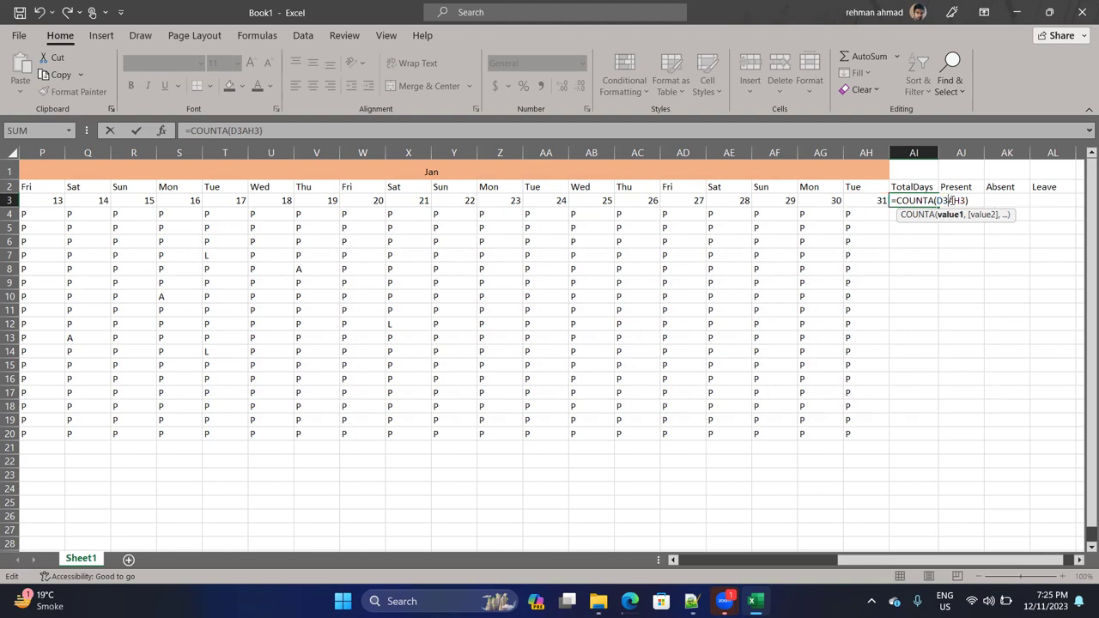
text(:)
key(Return)
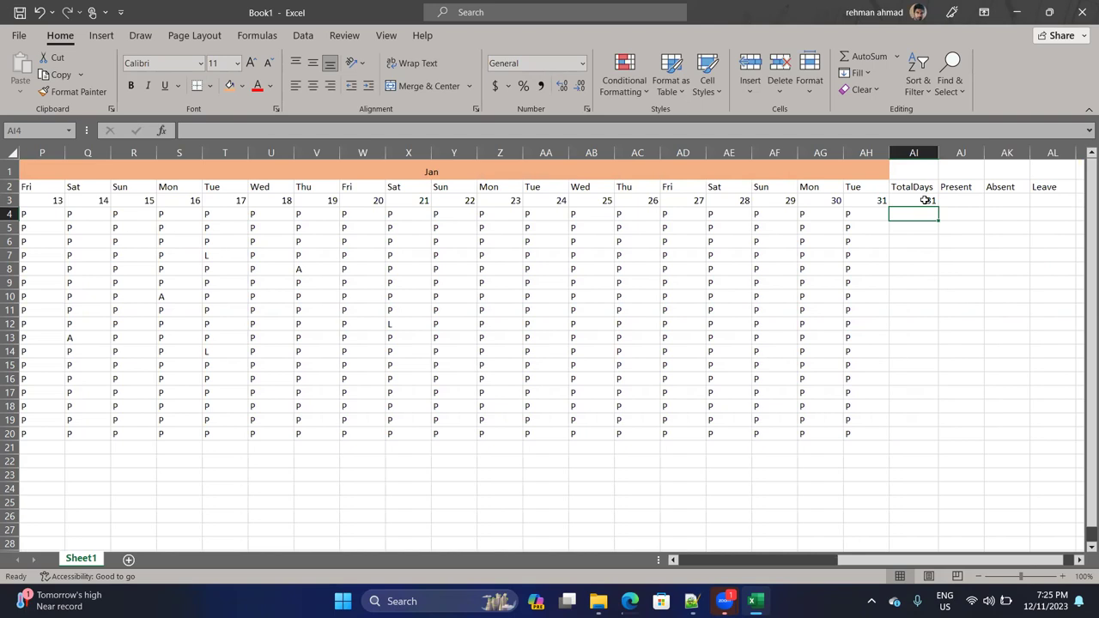
click(925, 201)
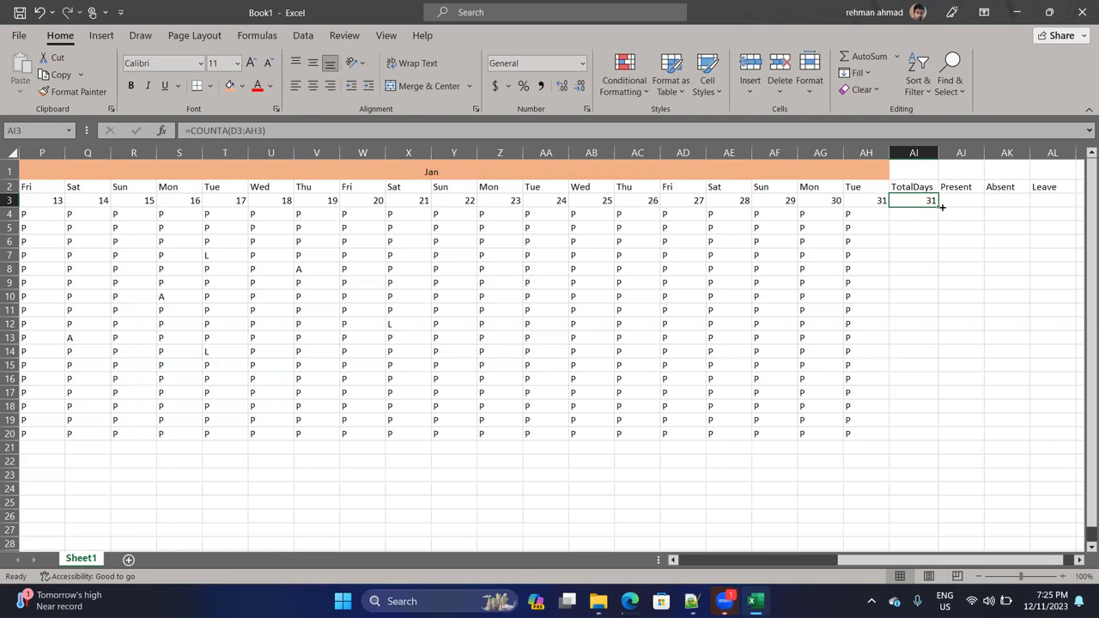
drag(937, 207, 951, 442)
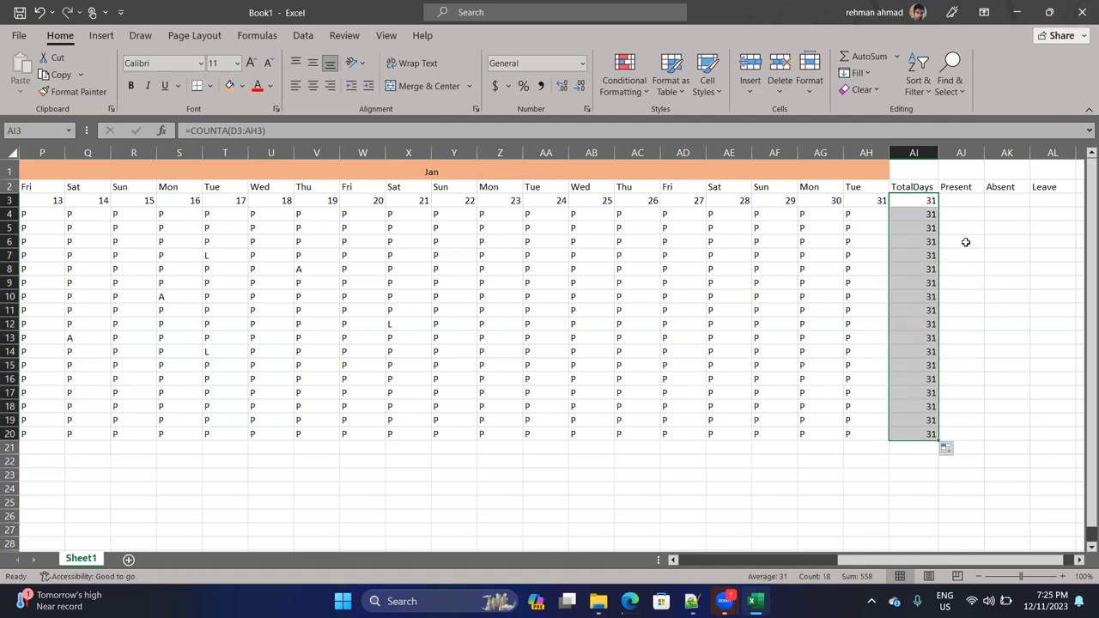
Enter the formula =COUNTIF(D3:AH3,"P") in AJ3 under the Present heading.
click(955, 203)
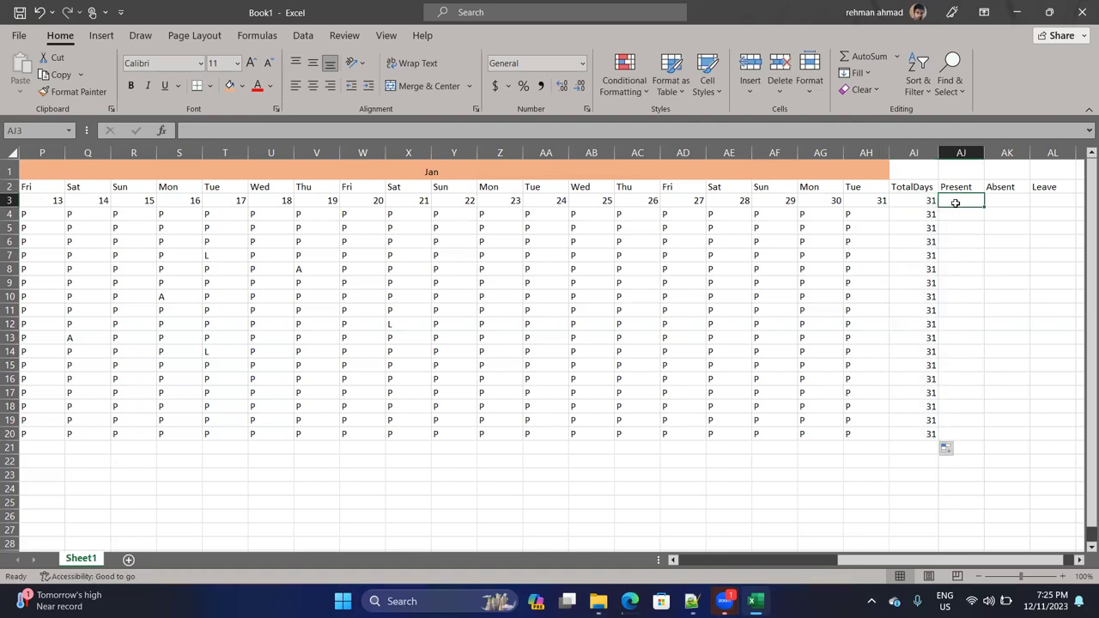
key(BackSpace)
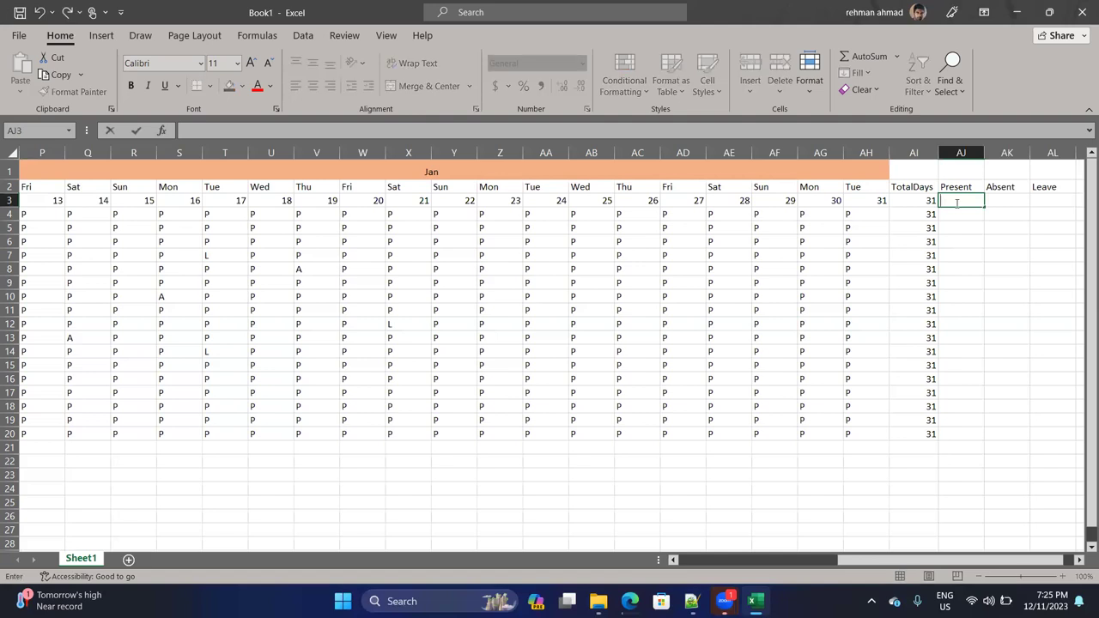
key(F2)
text(=)
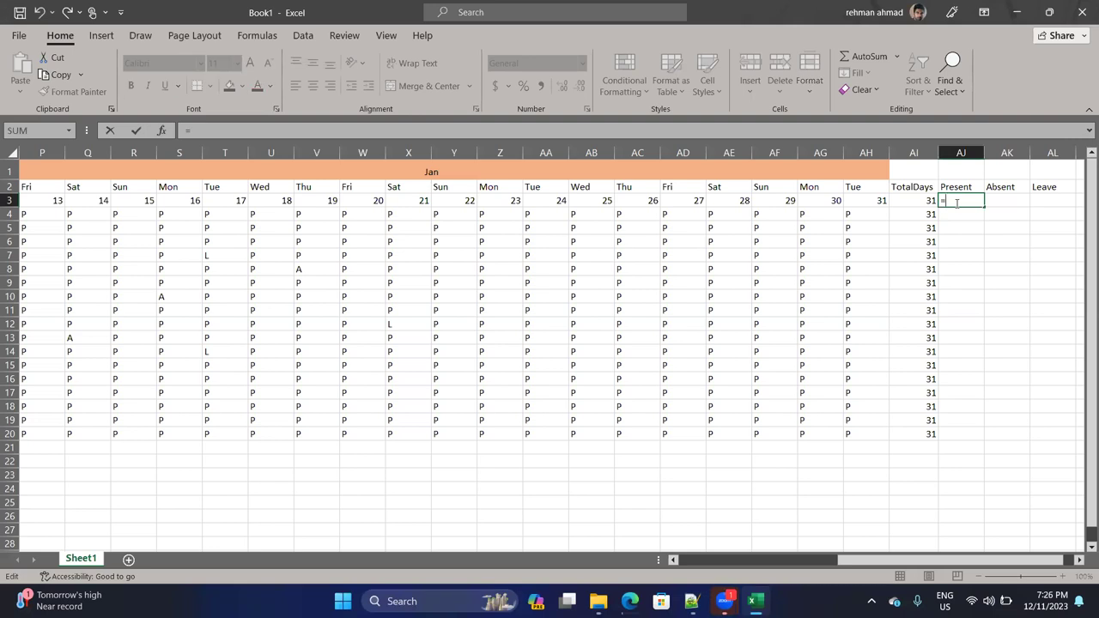
text(cou)
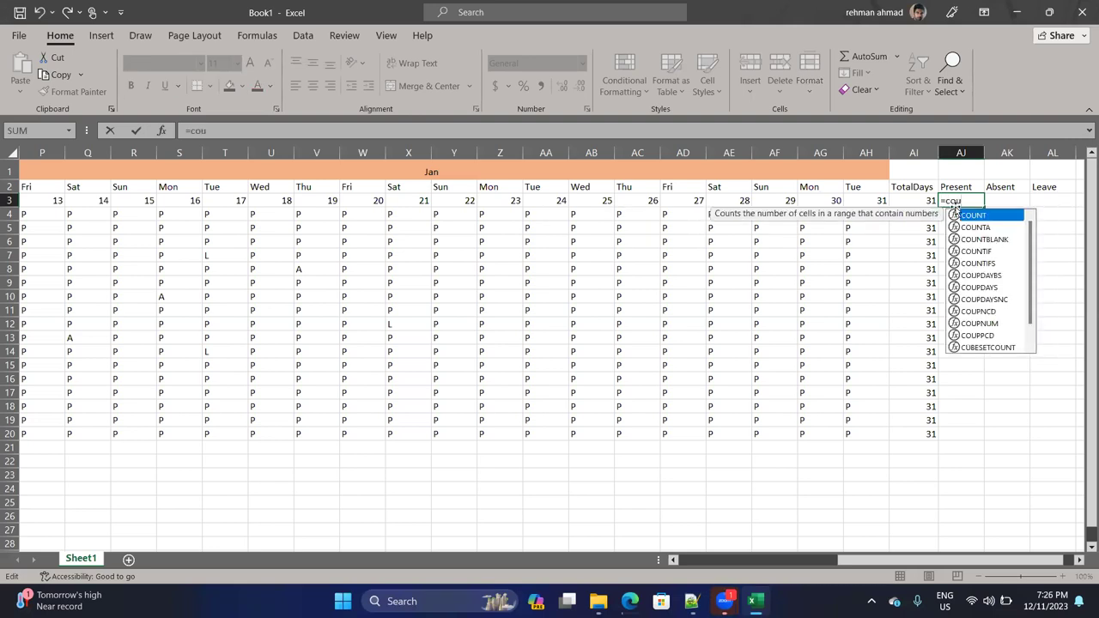
click(965, 252)
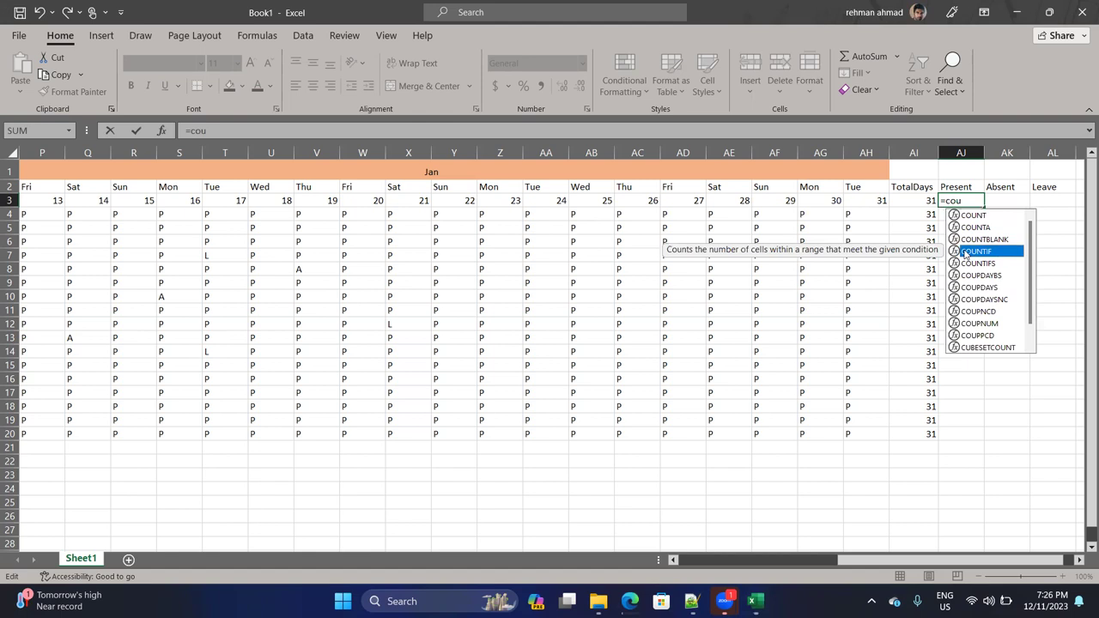
double_click(965, 252)
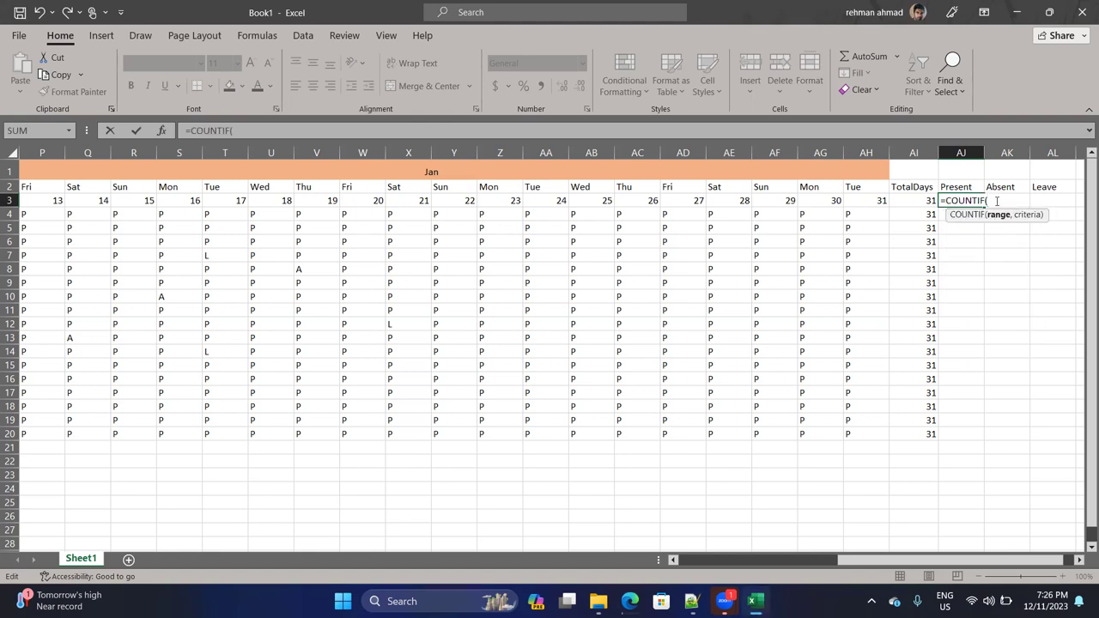
click(930, 200)
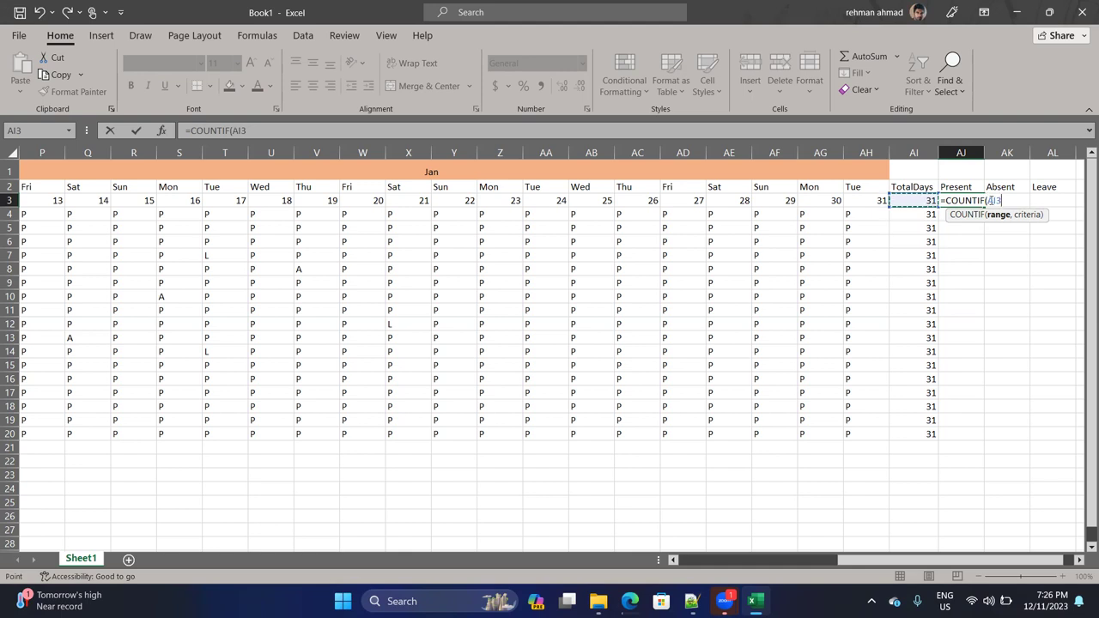
key(BackSpace)
key(BackSpace)
key(BackSpace)
text(d3)
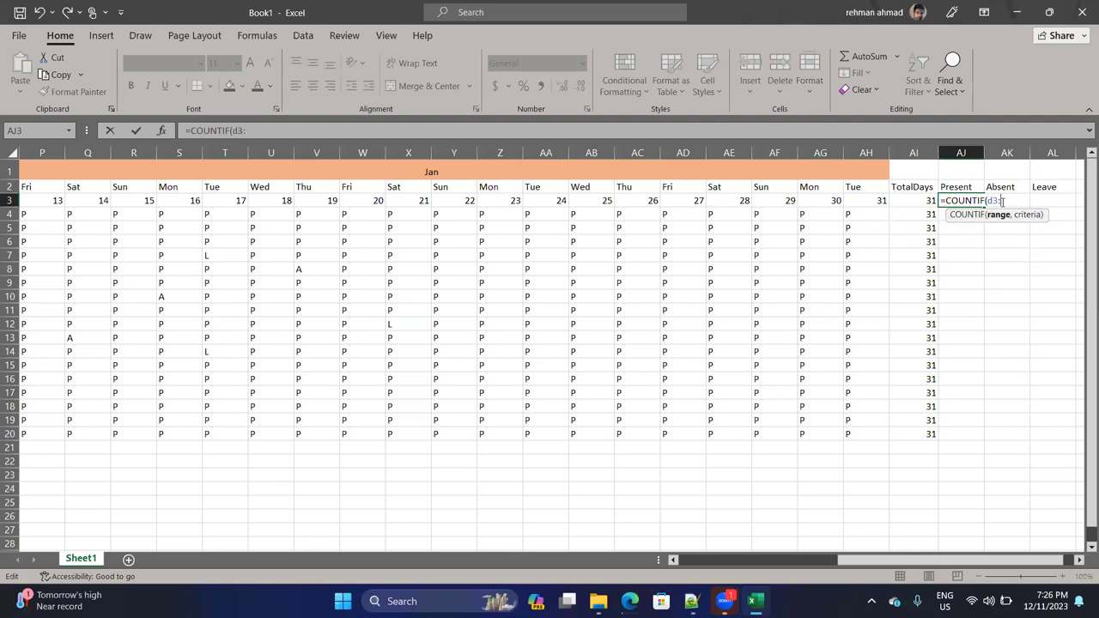
text(:a)
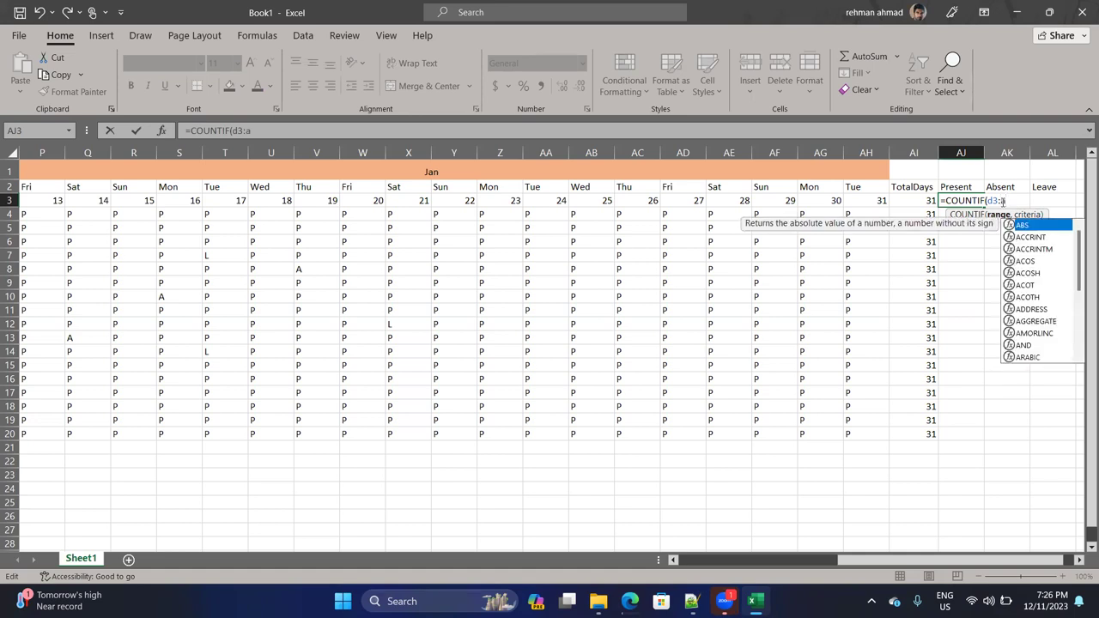
text(h3,)
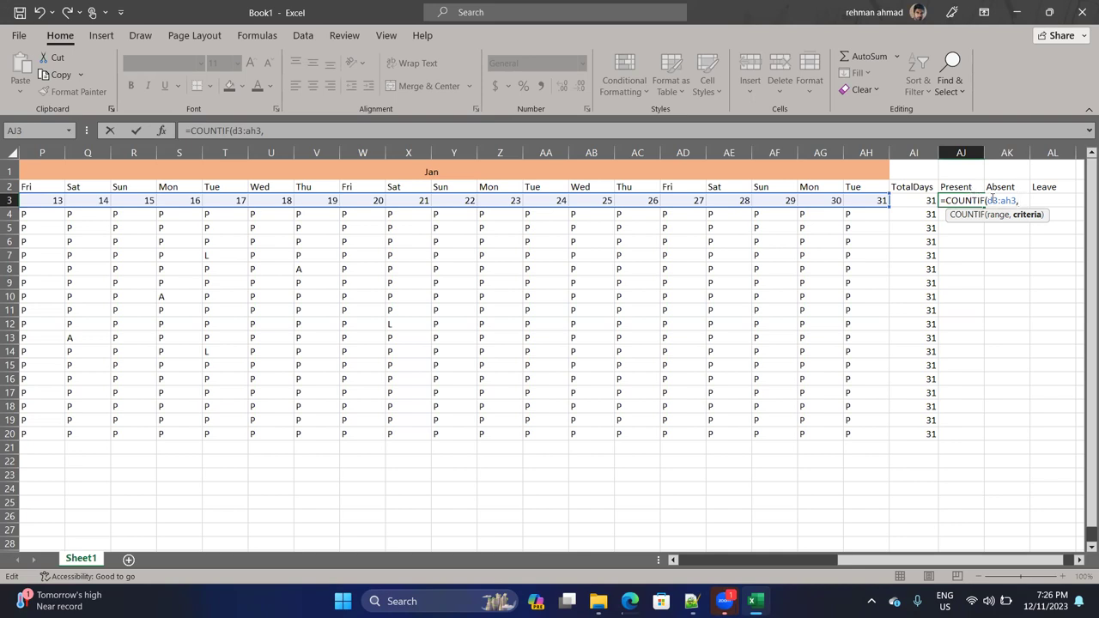
text("P)
key(Return)
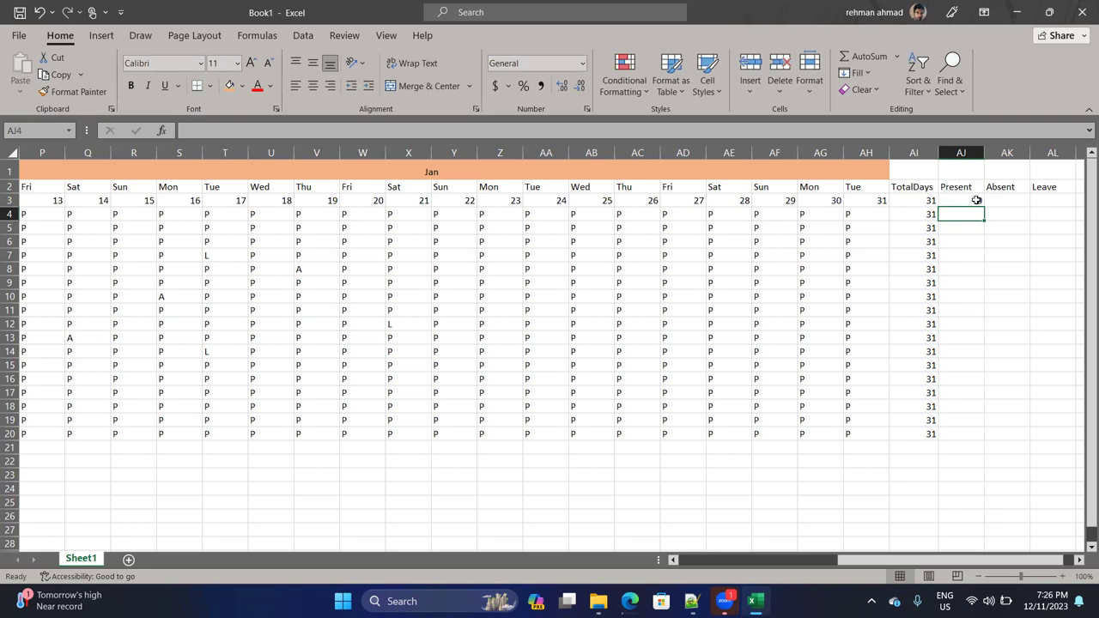
Correct the Present formula in AJ3 to =COUNTIF(D4:AH4,"P") and fill it down through AJ20.
click(976, 200)
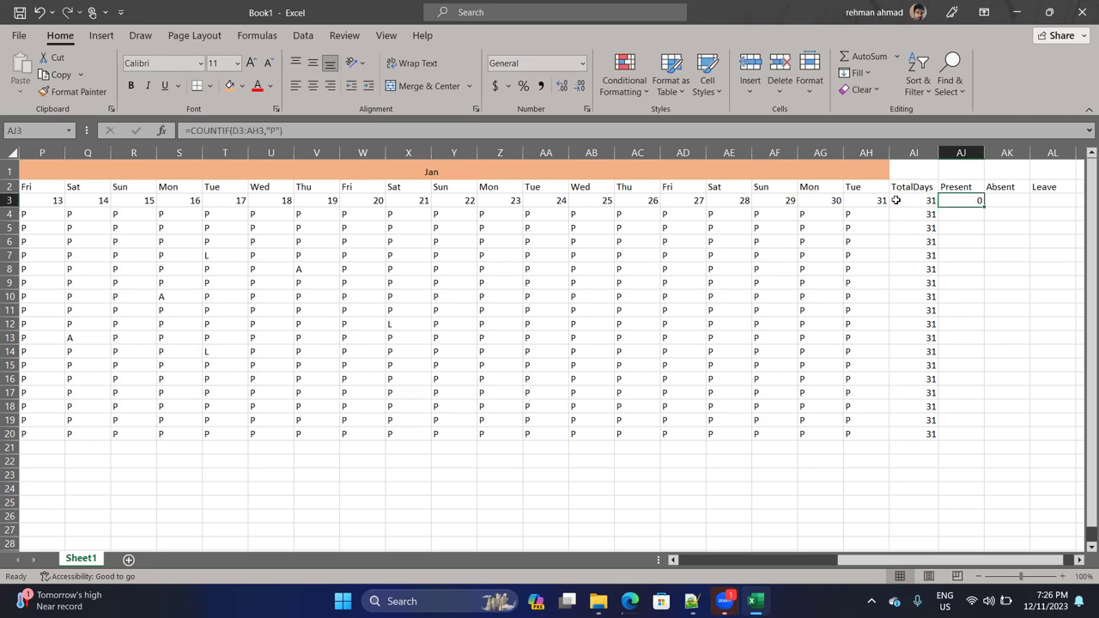
double_click(973, 202)
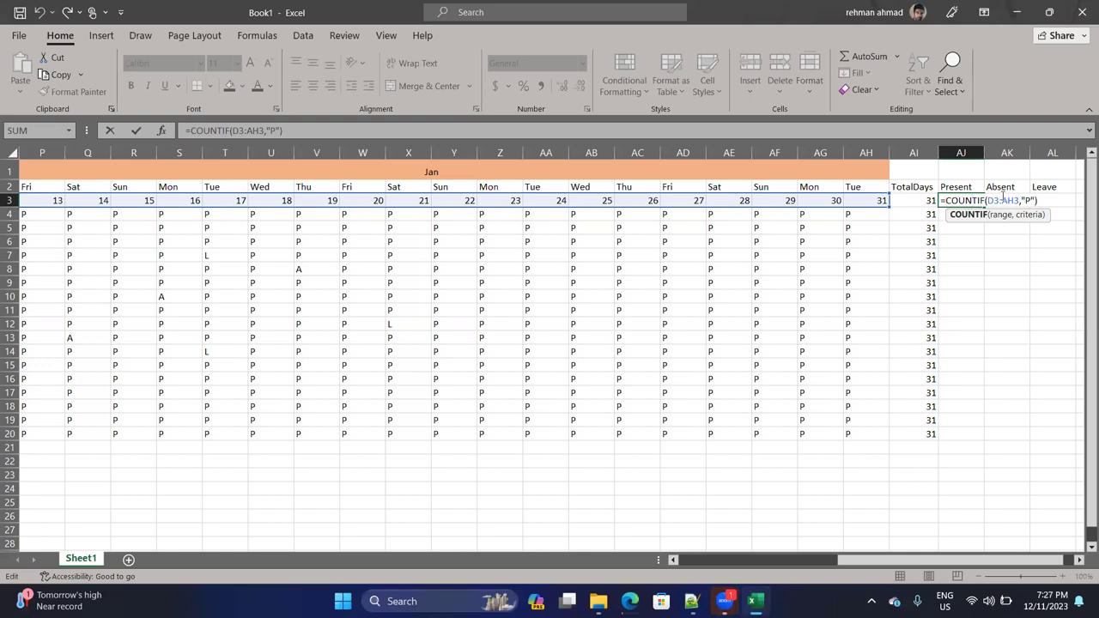
drag(847, 560, 550, 544)
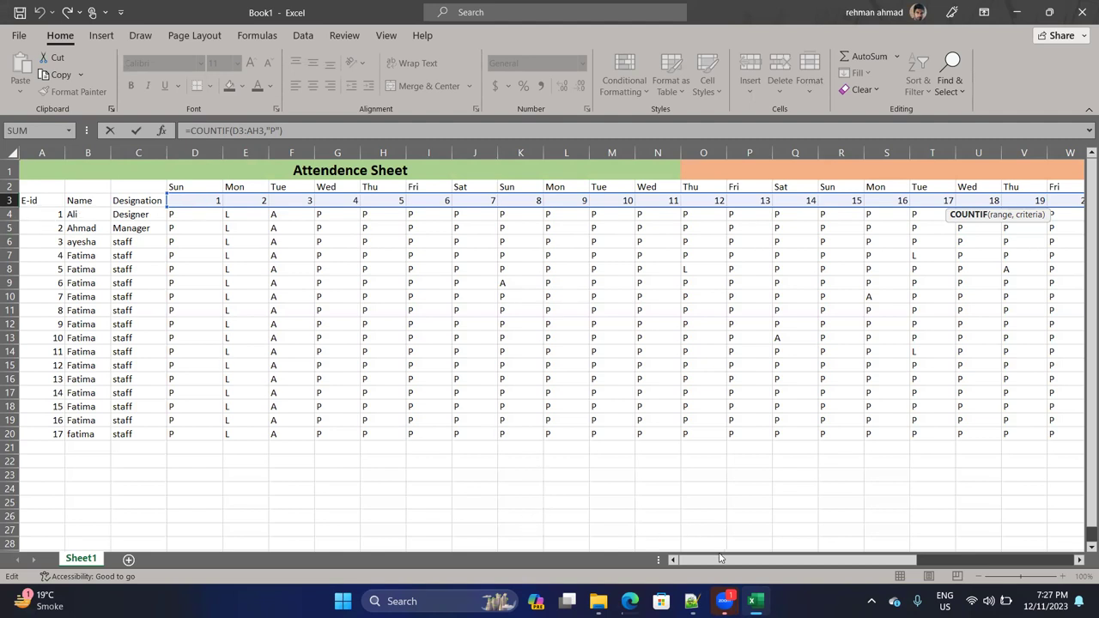
drag(722, 559, 915, 523)
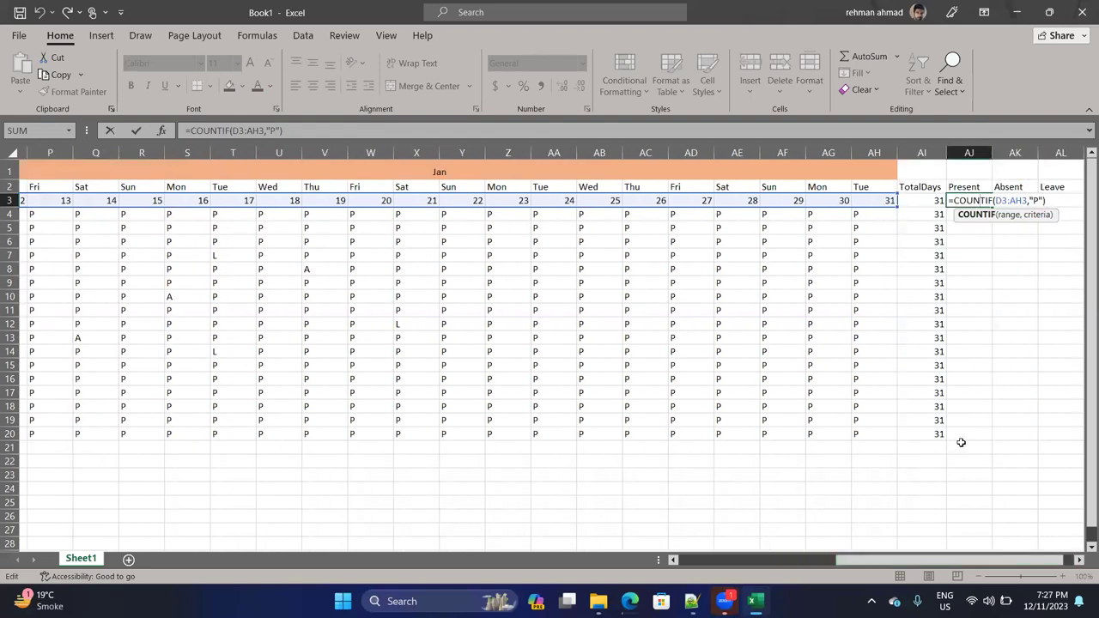
click(1006, 200)
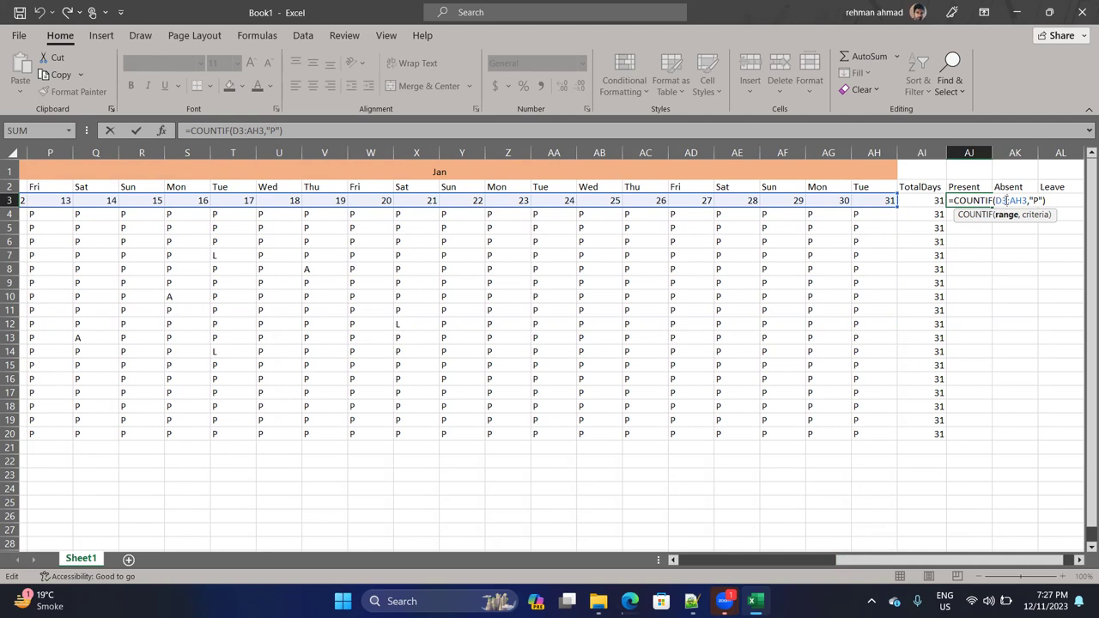
key(BackSpace)
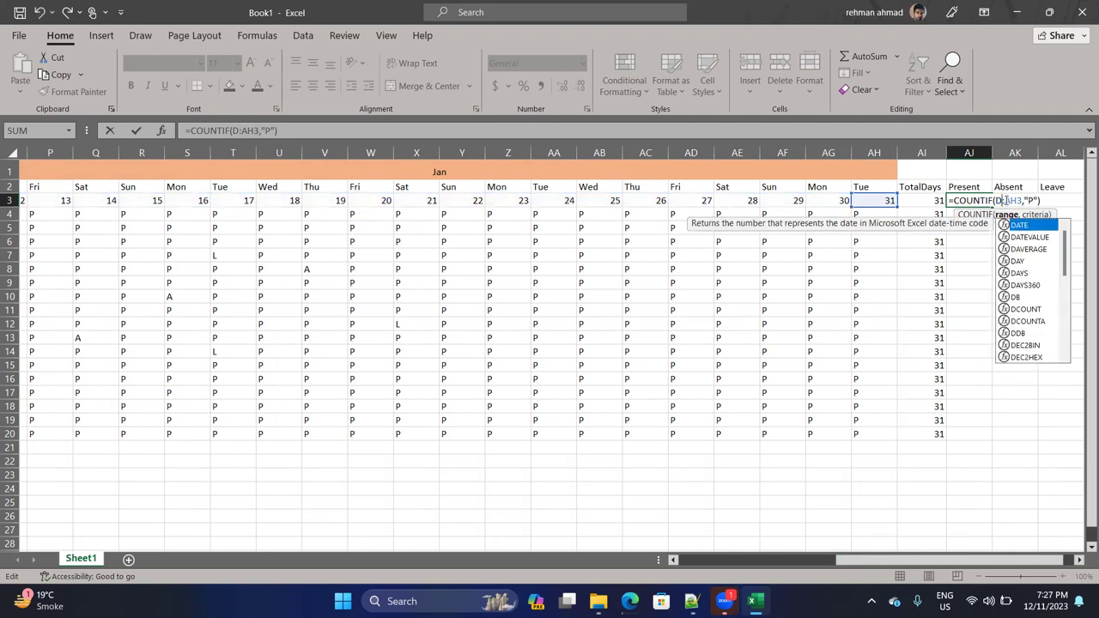
text(4)
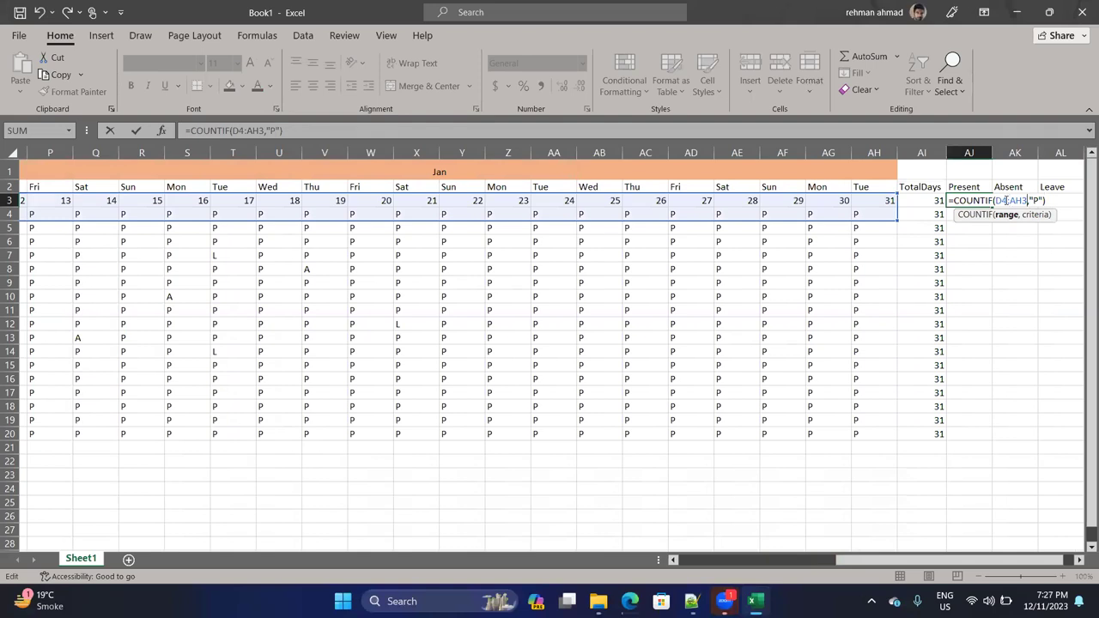
key(BackSpace)
text(4)
key(Right)
key(Right)
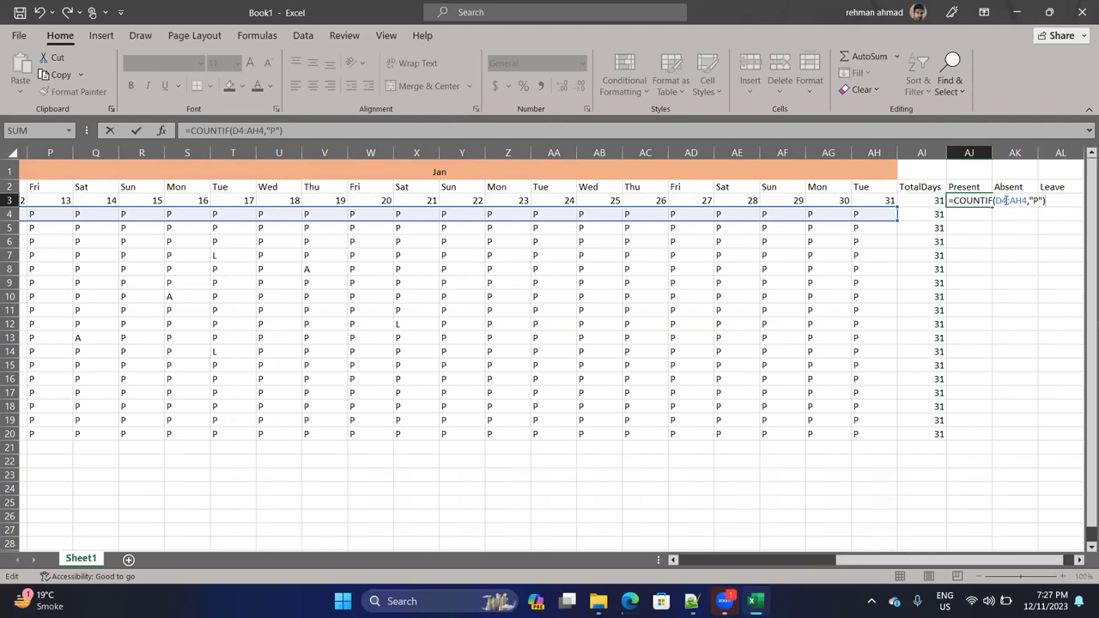
key(Return)
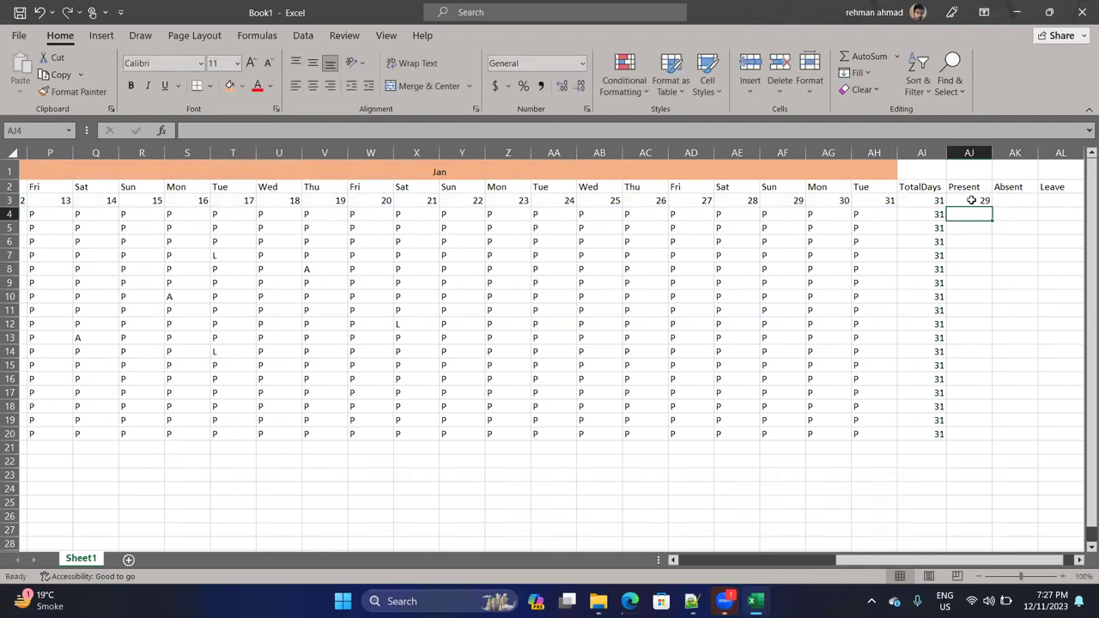
click(971, 200)
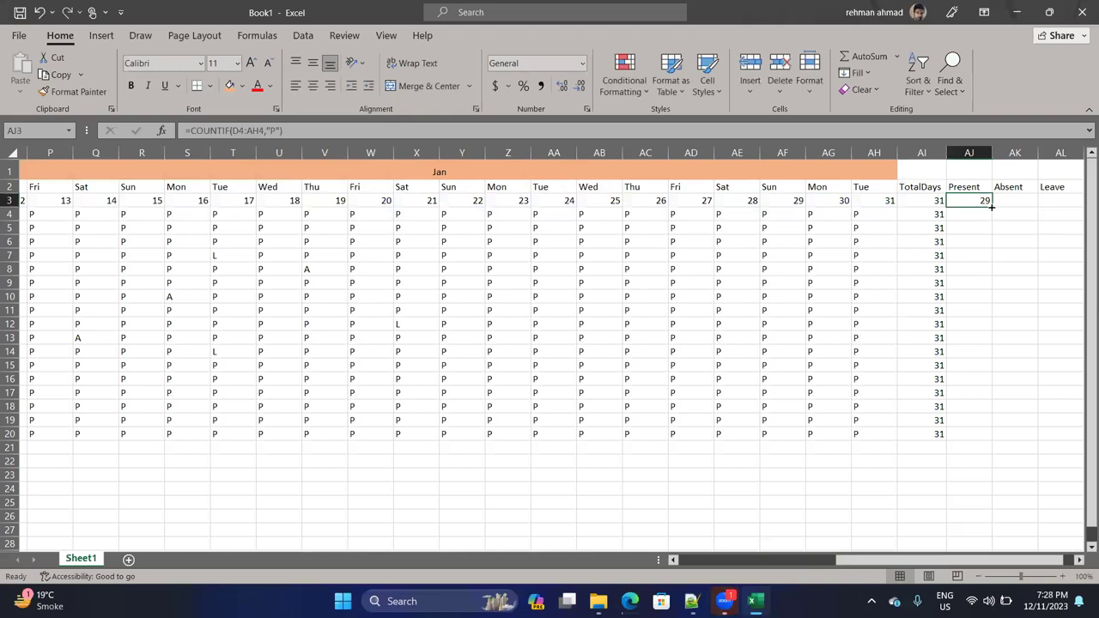
drag(991, 207, 994, 437)
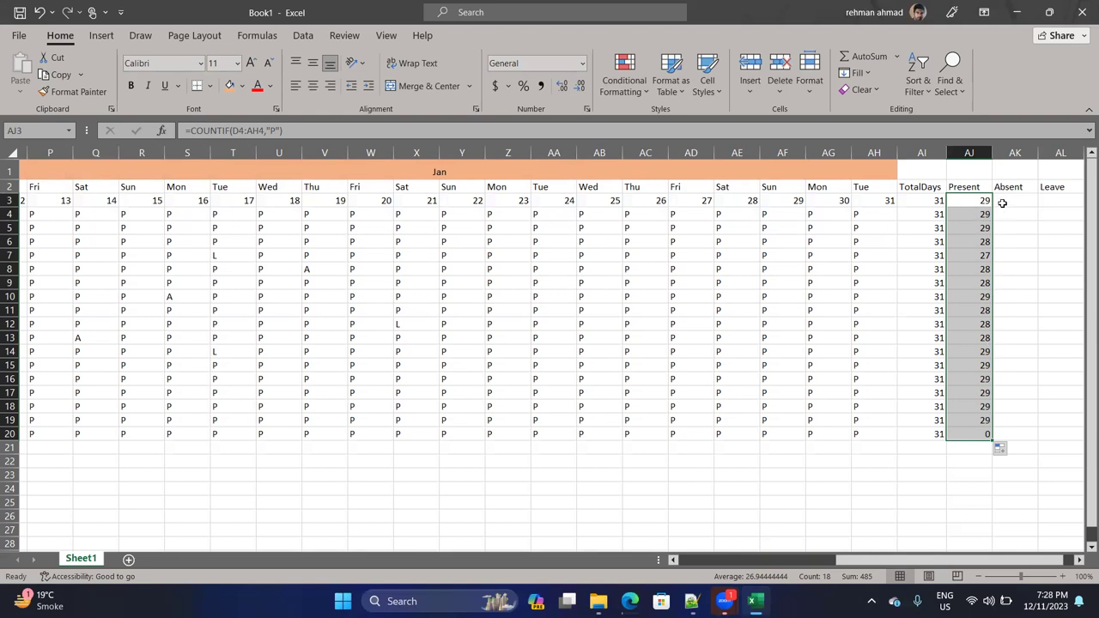
Enter the formula =COUNTIF(D4:AH4,"A") in AK3 under the Absent heading.
click(1002, 203)
double_click(1000, 202)
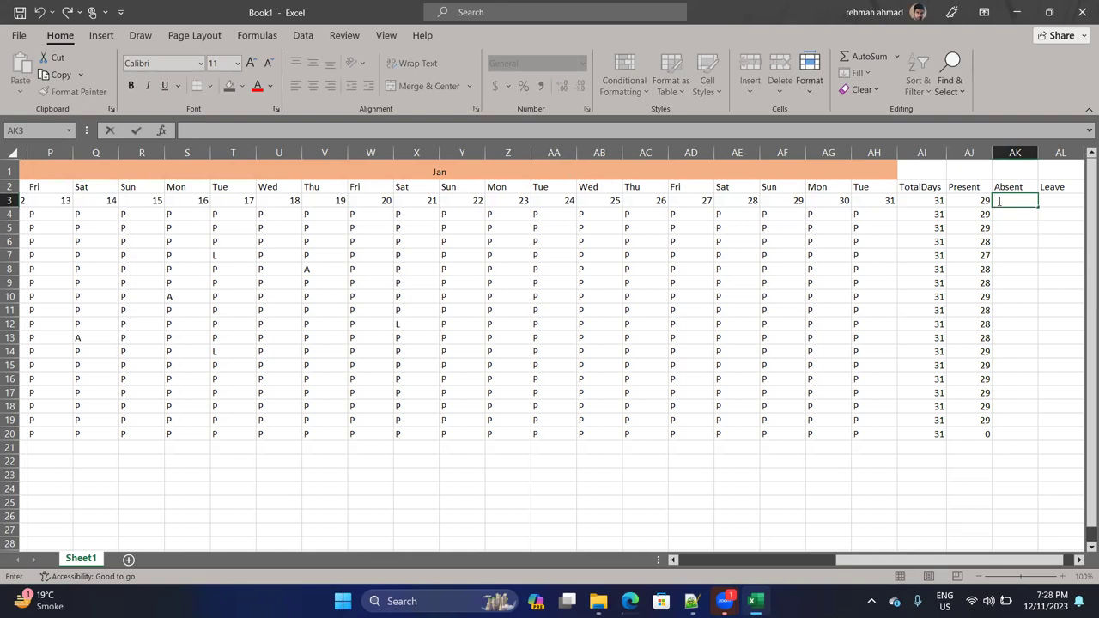
text(=cou)
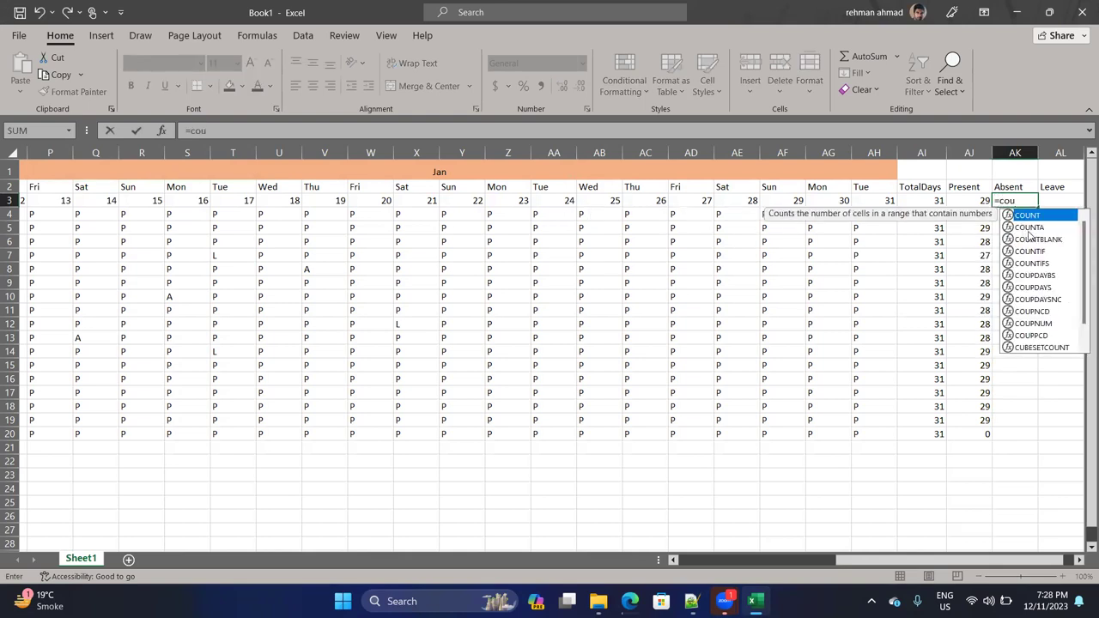
click(1024, 252)
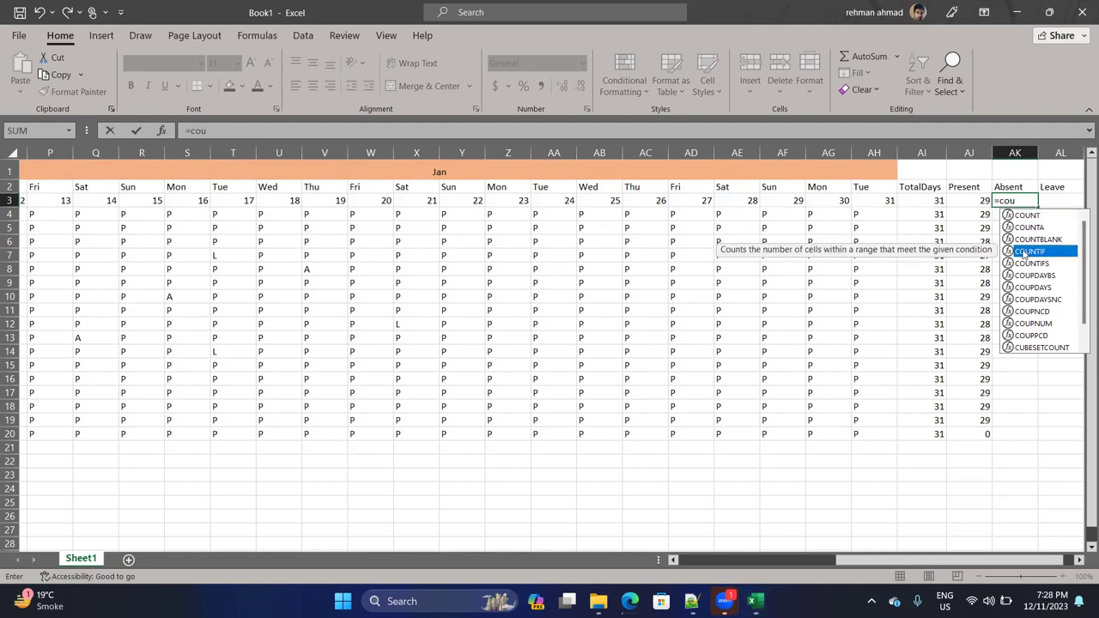
double_click(1025, 251)
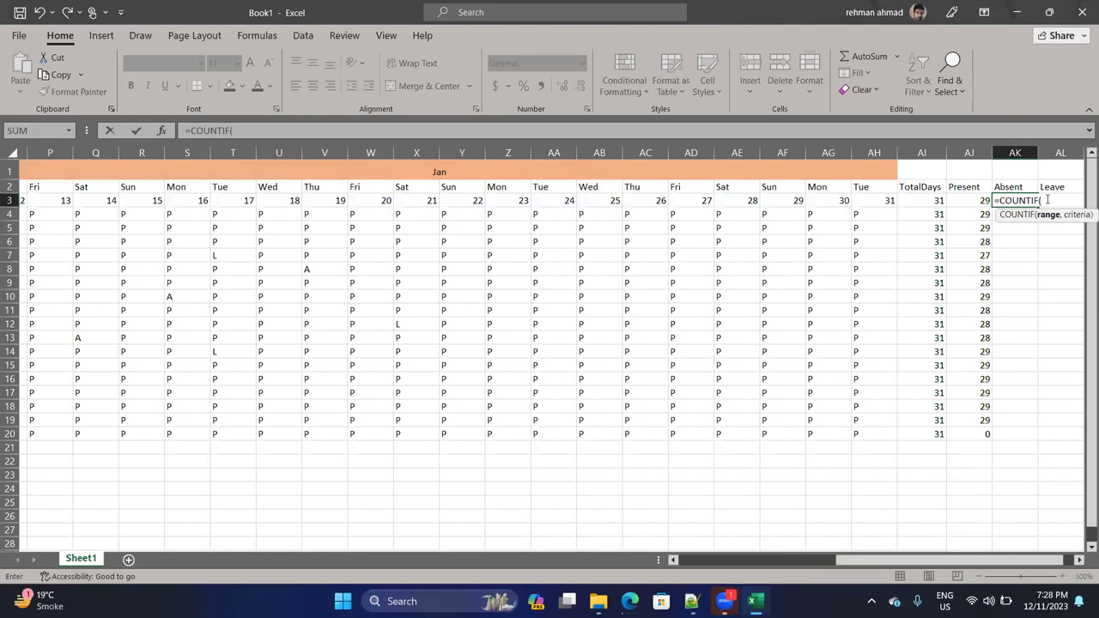
text(d4:)
text(ah4)
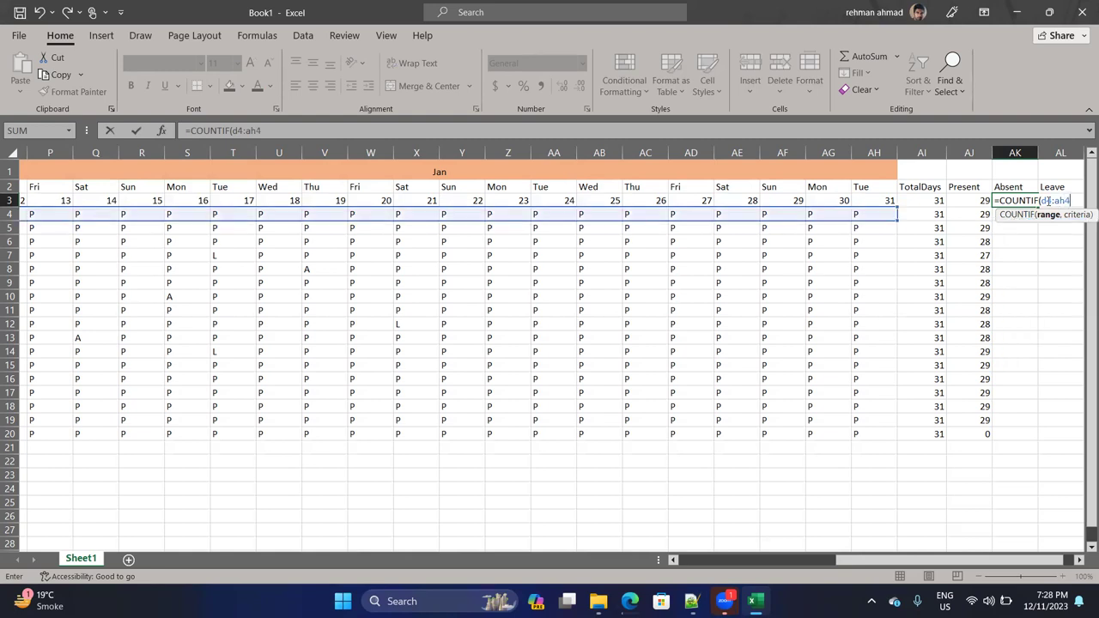
text(,"A")
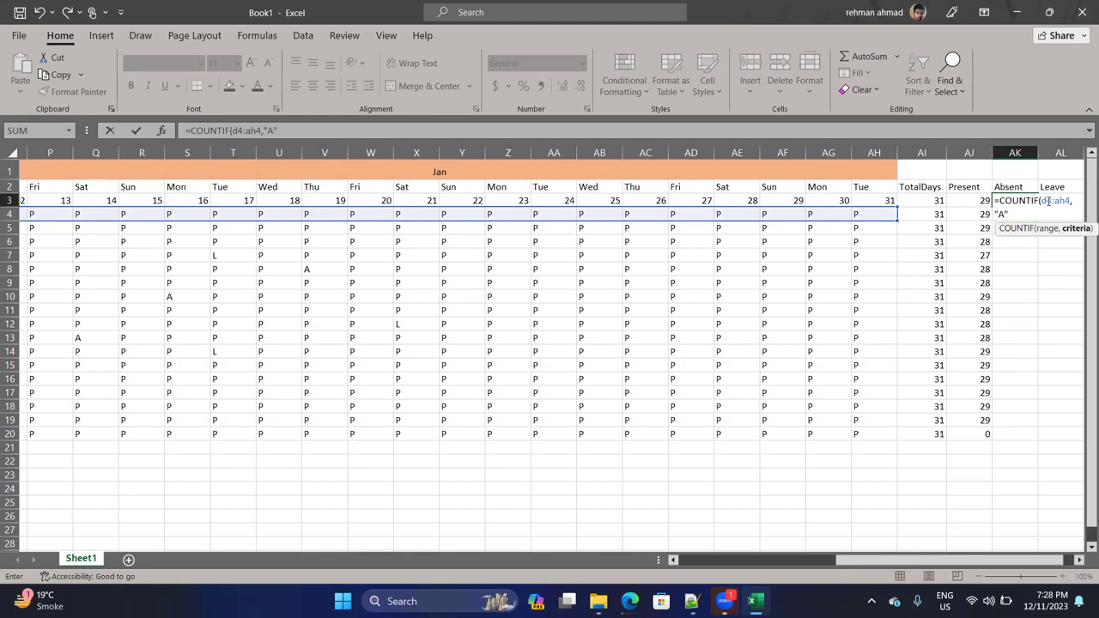
key(Return)
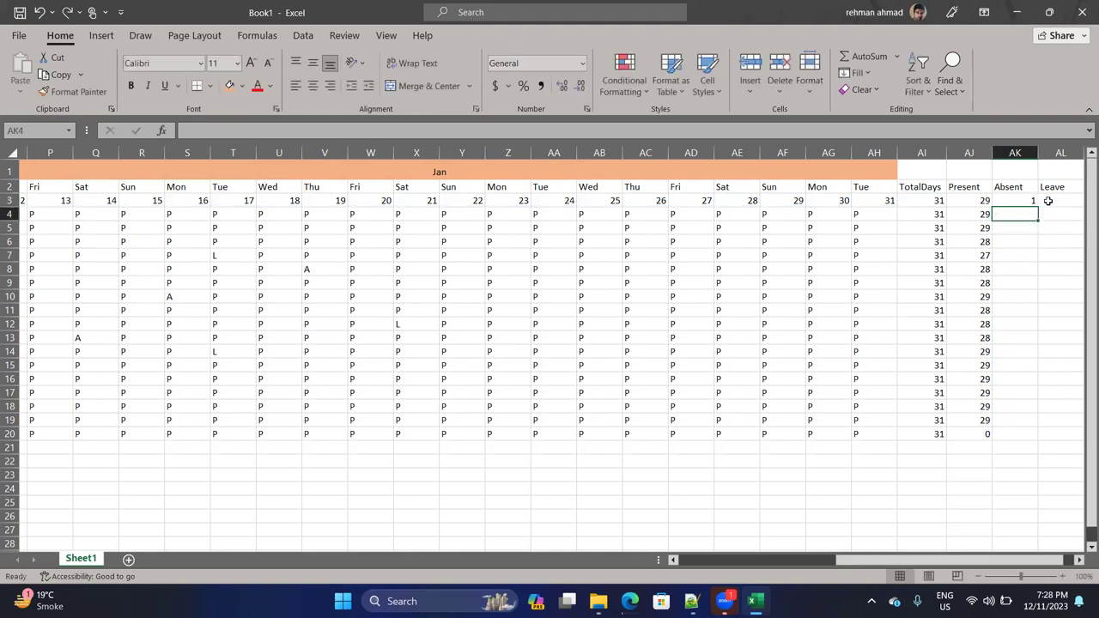
Fill the Absent formula from AK3 down through AK20.
mouse_move(1018, 198)
mouse_down()
mouse_move(1036, 211)
mouse_move(1036, 202)
mouse_up()
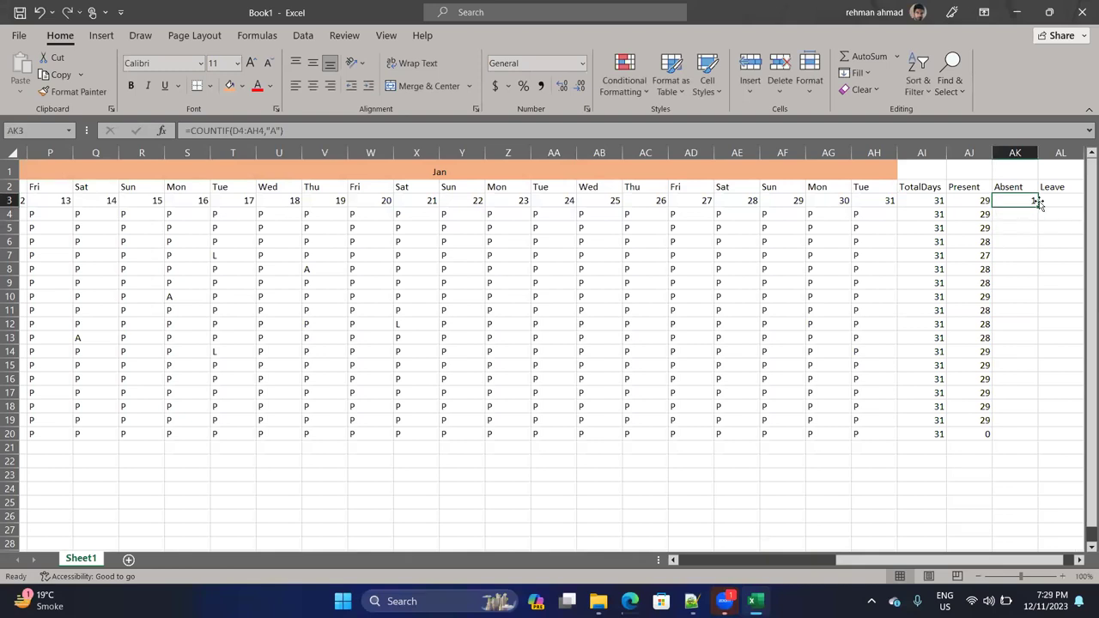
drag(1038, 206, 1052, 449)
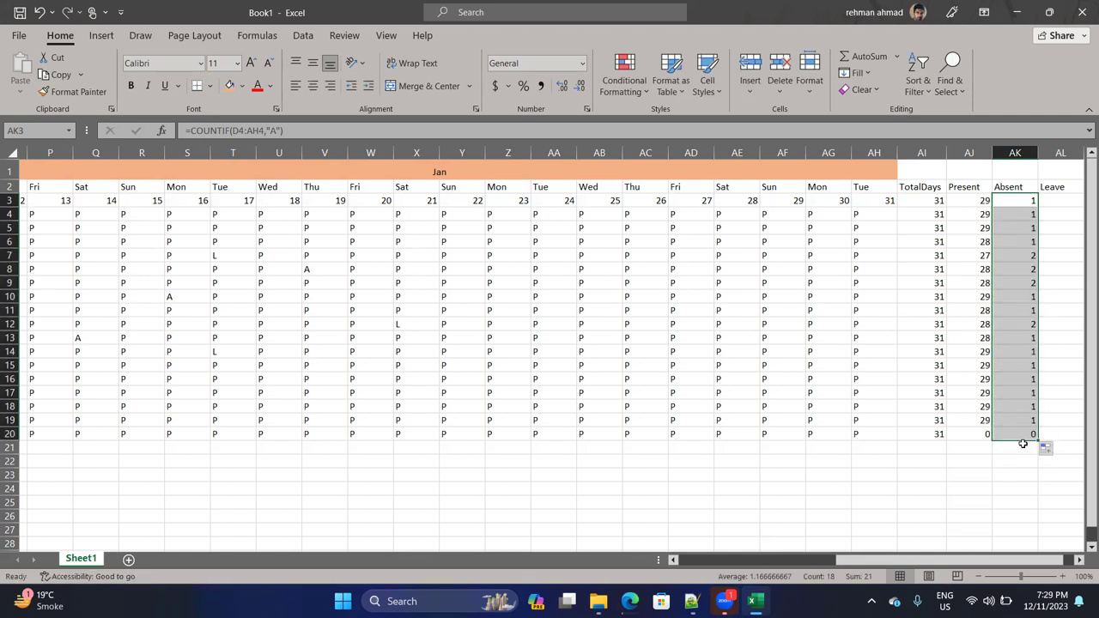
click(1021, 445)
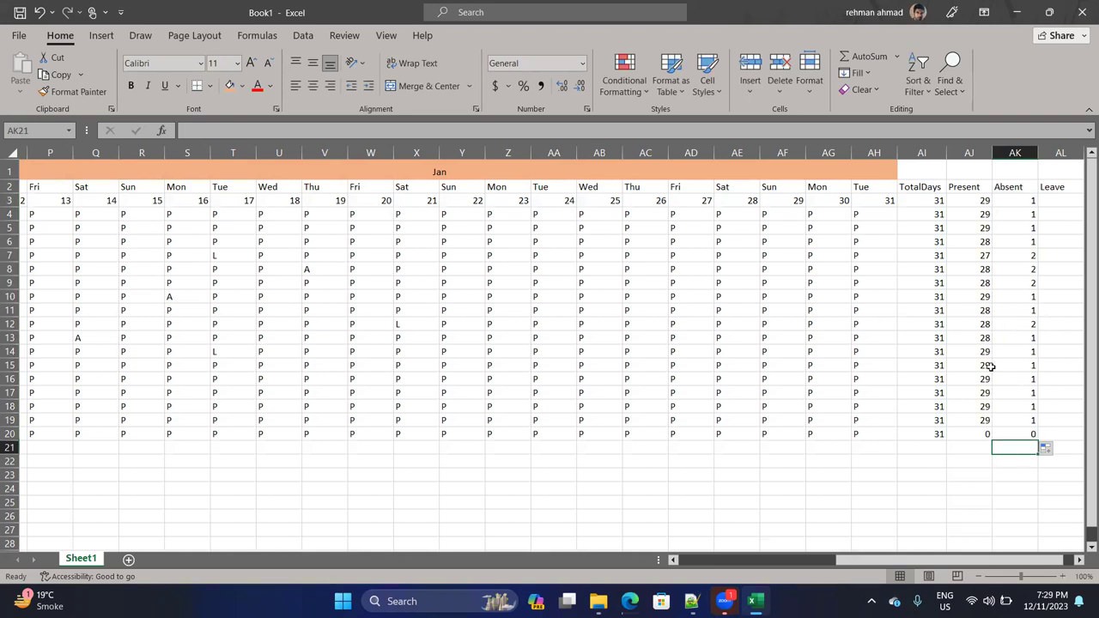
Enter the formula =COUNTIF(D4:AH4,"L") in AL3 under the Leave heading.
click(1054, 199)
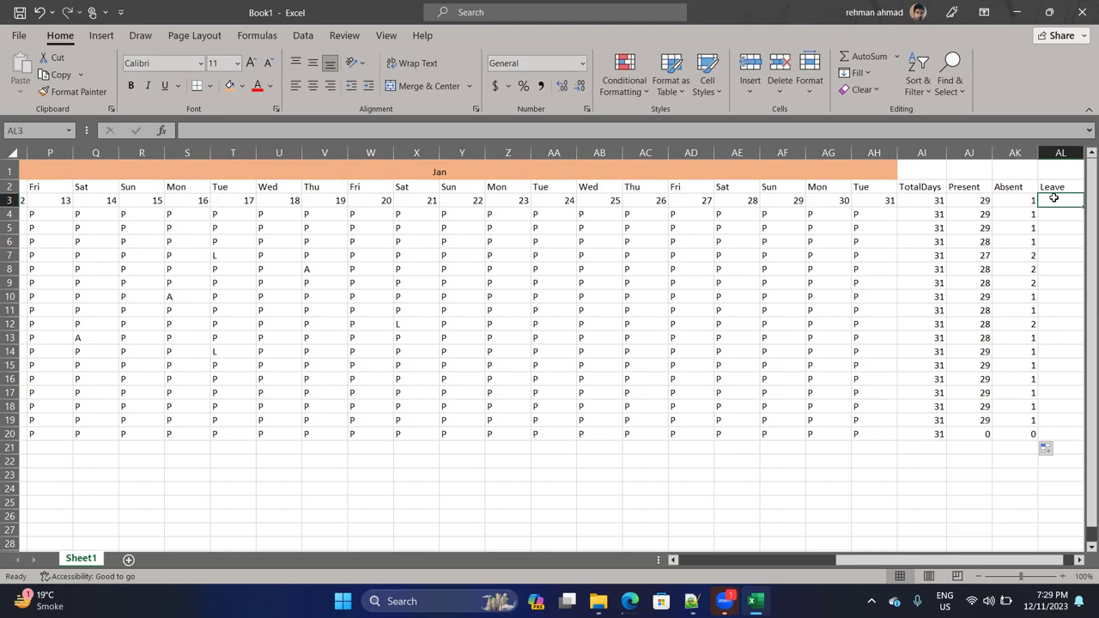
text(=)
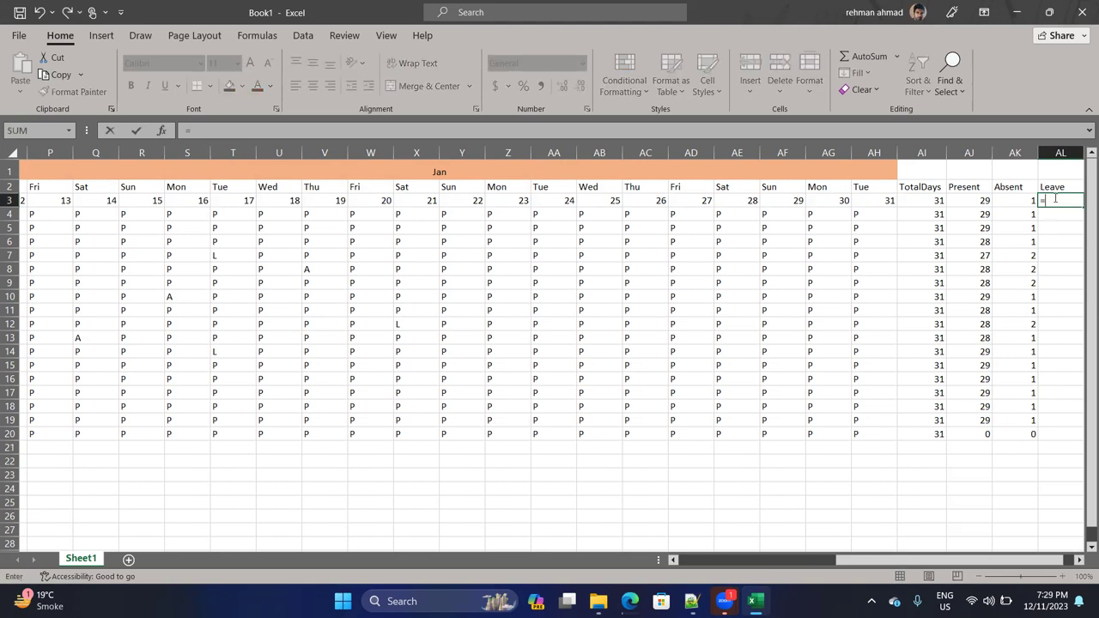
text(cou)
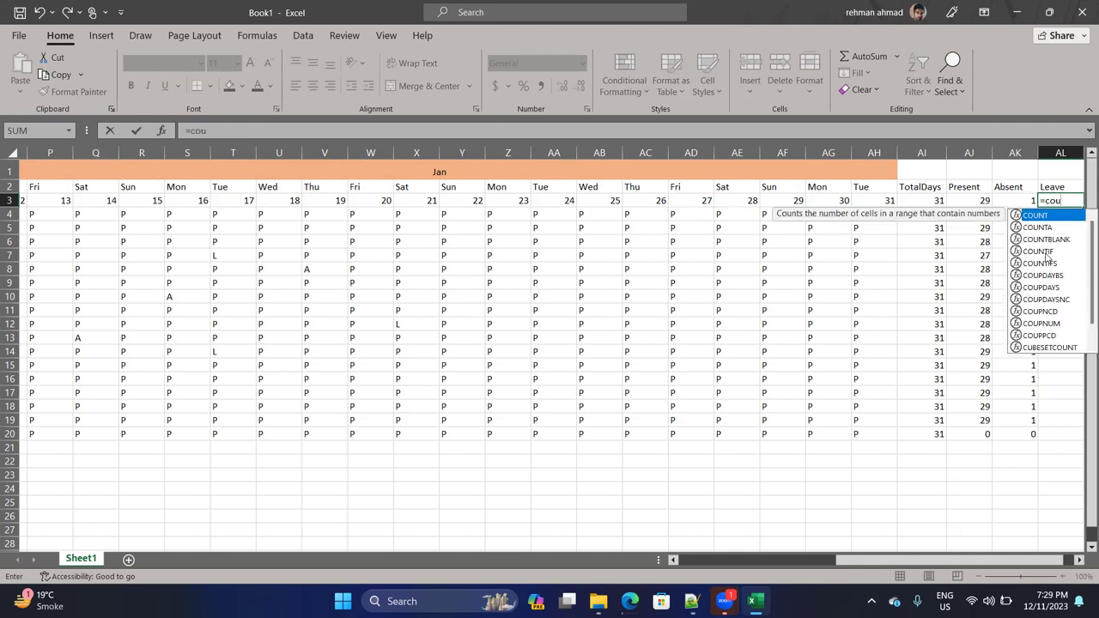
click(1047, 252)
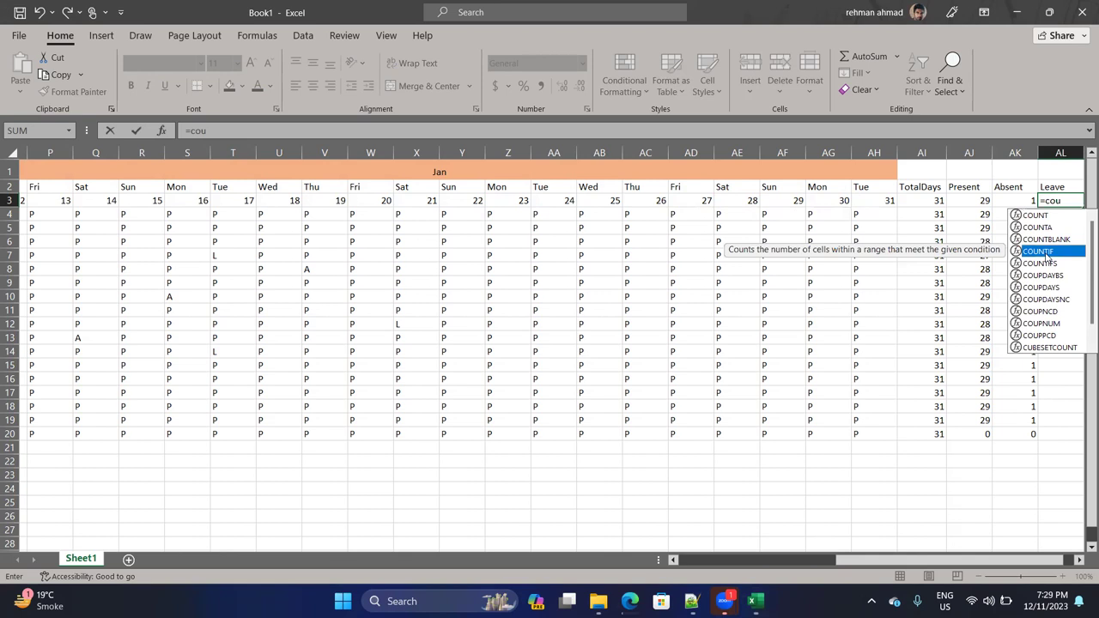
double_click(1047, 253)
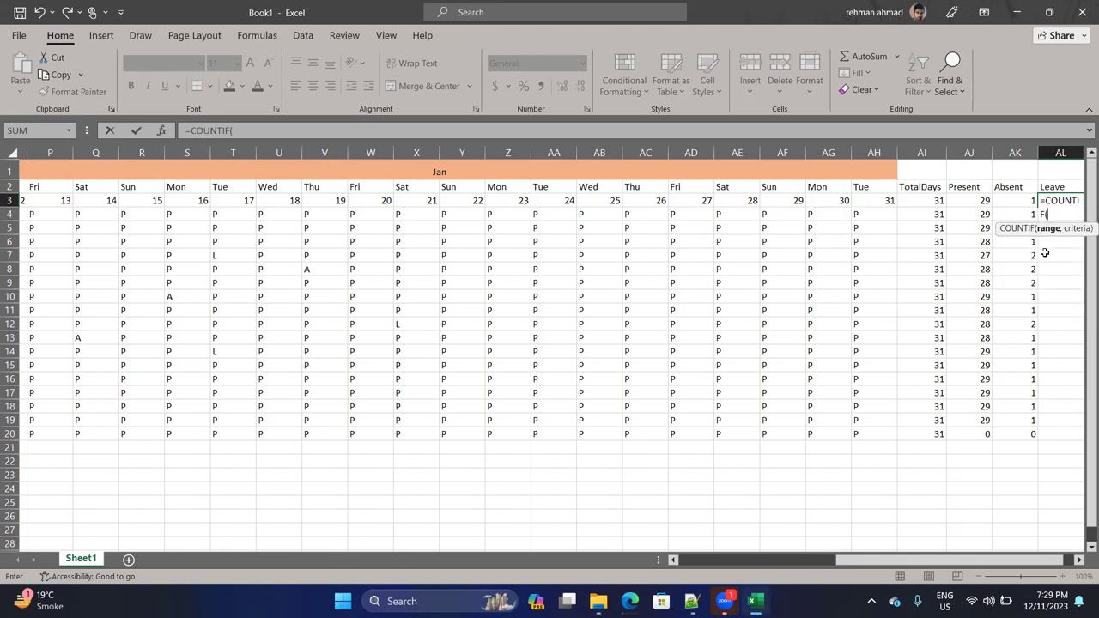
text(d)
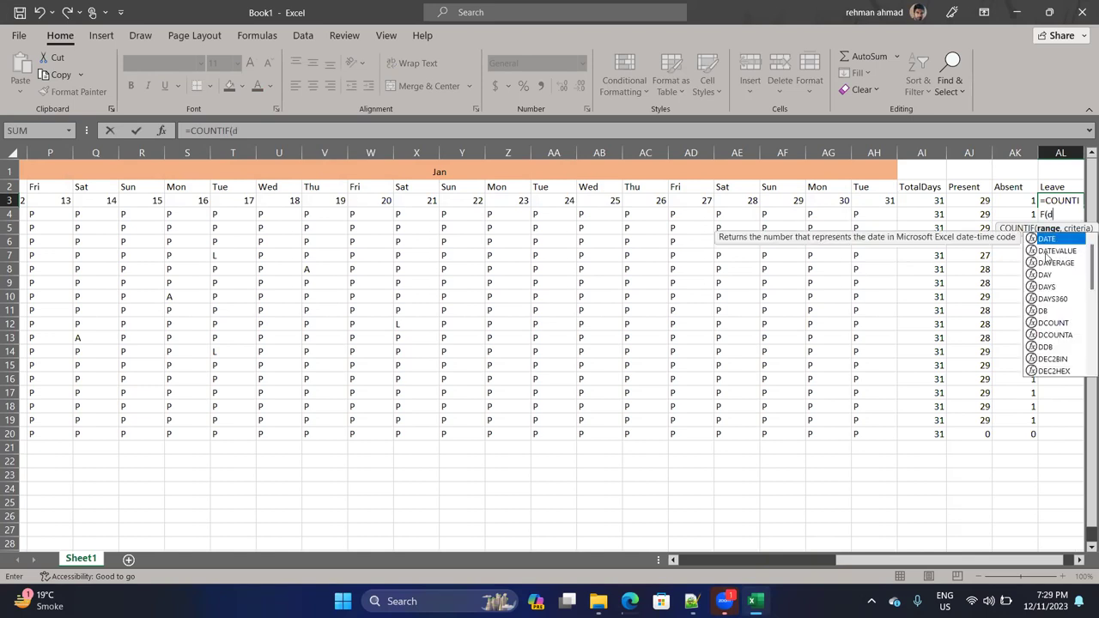
text(4:ah4,)
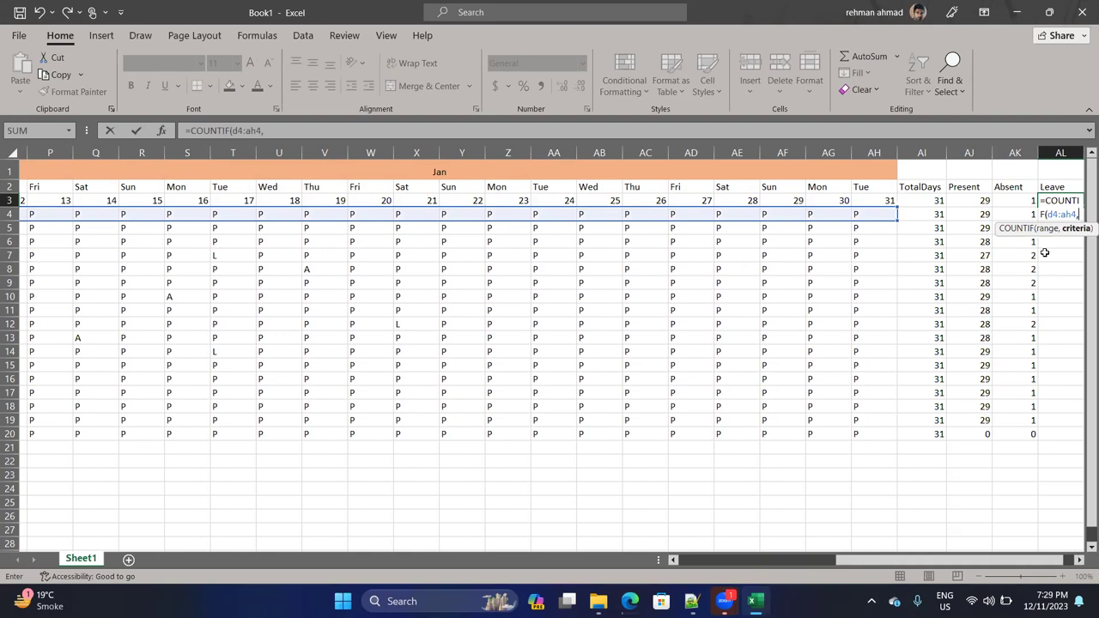
text("L)
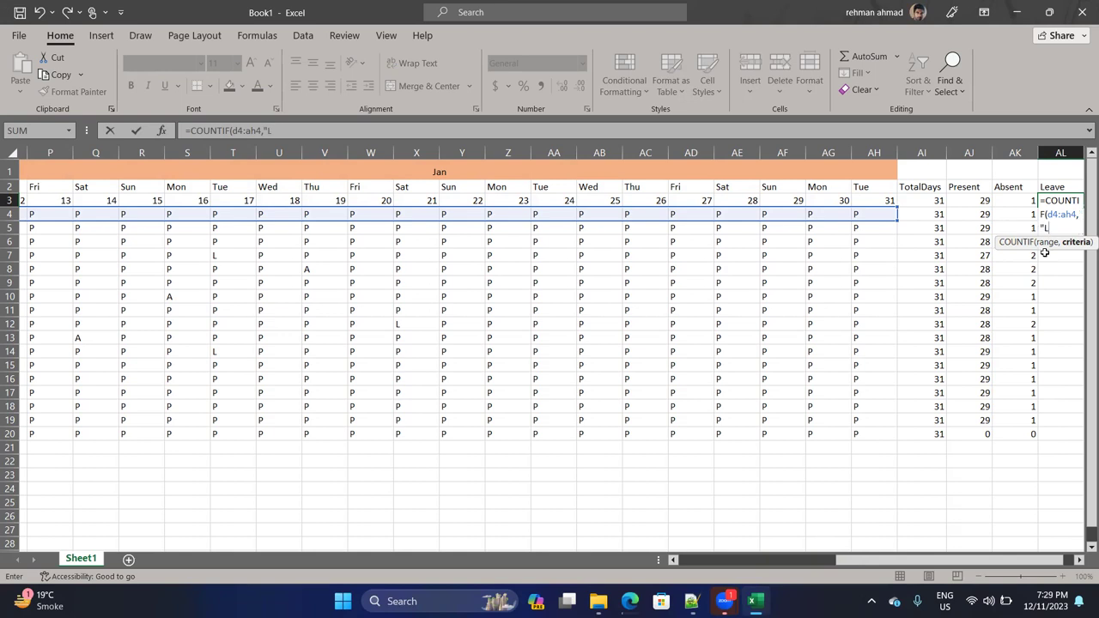
text(")
key(Return)
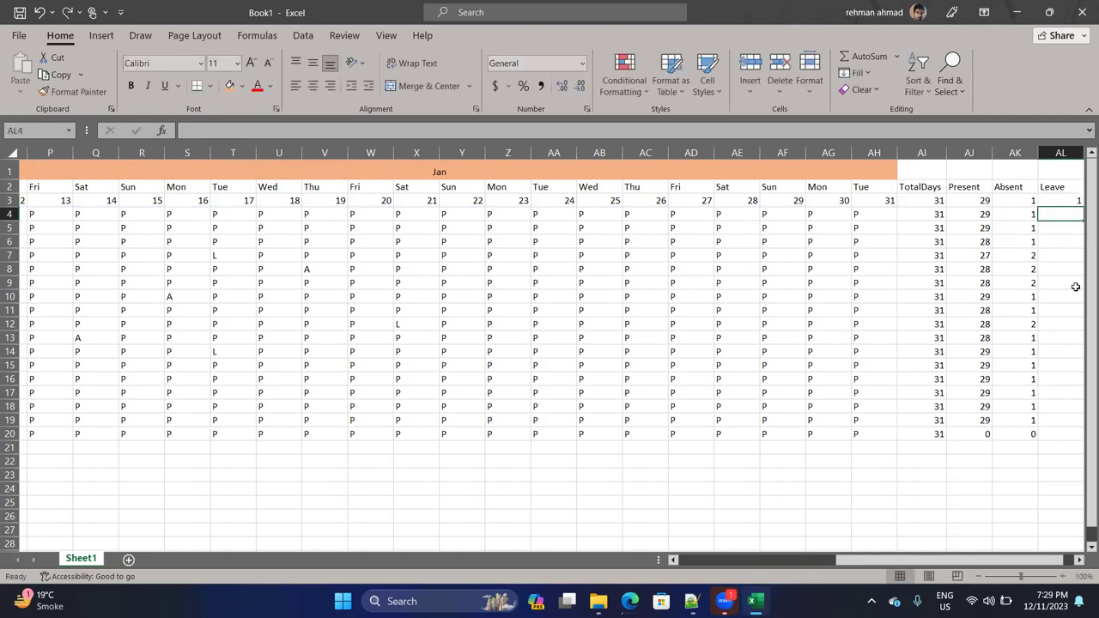
Fill the Leave formula from AL3 down through AL19.
drag(993, 560, 1065, 559)
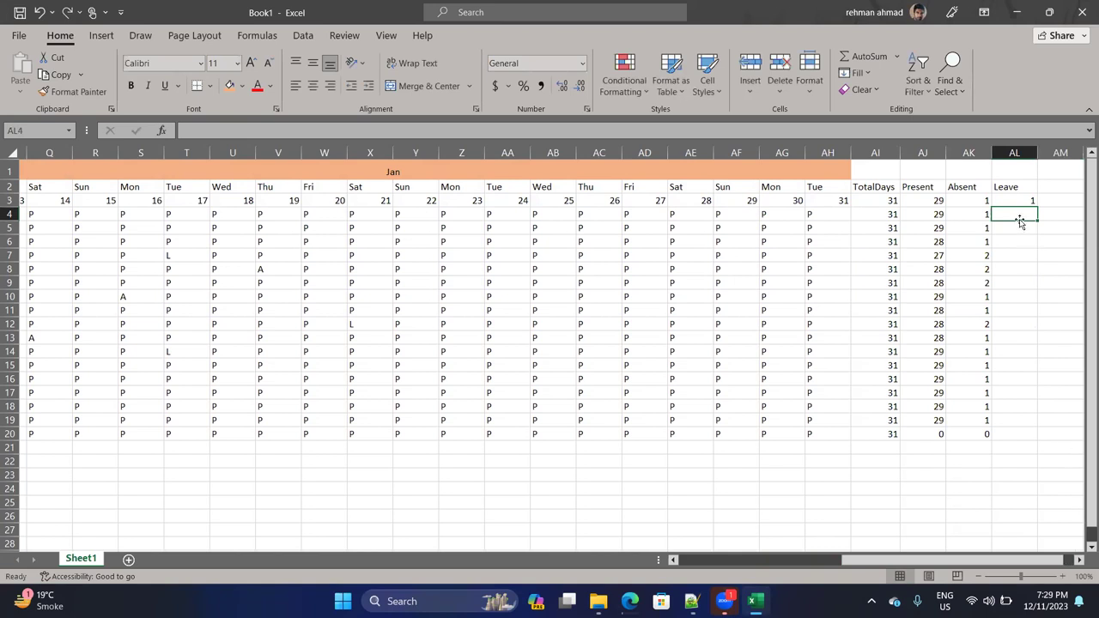
drag(1018, 214, 1040, 203)
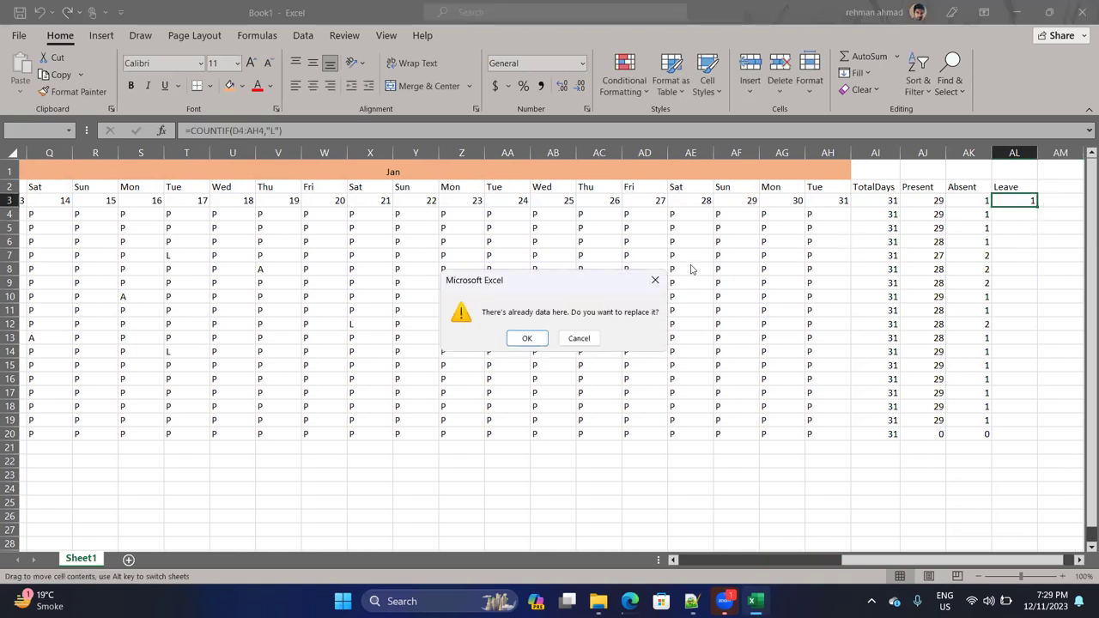
click(656, 280)
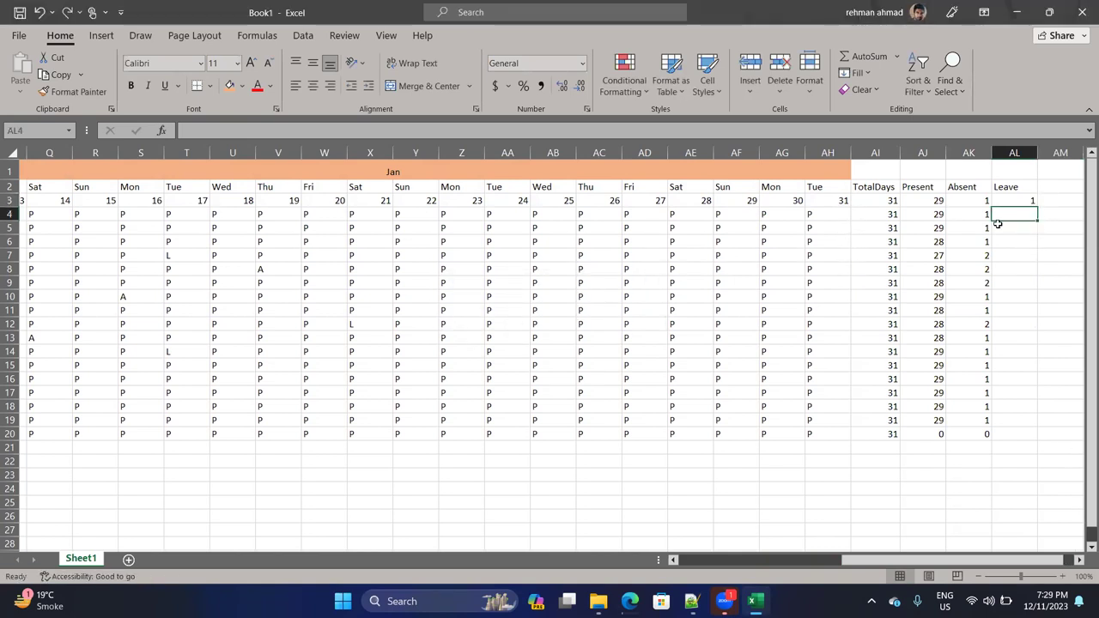
click(1013, 199)
drag(1037, 207, 1029, 427)
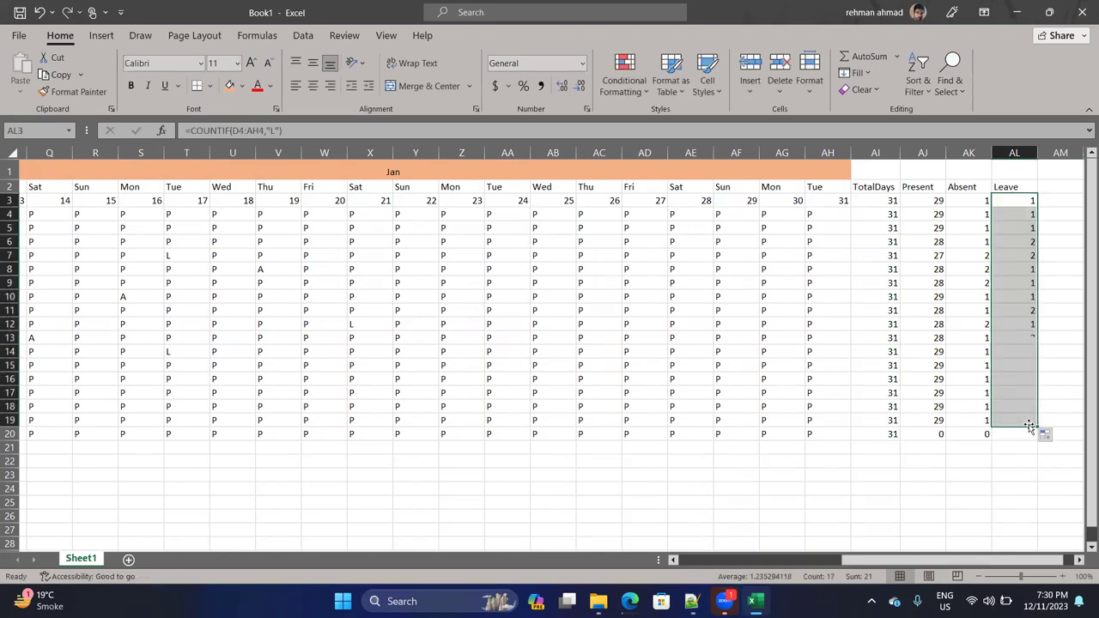
click(989, 457)
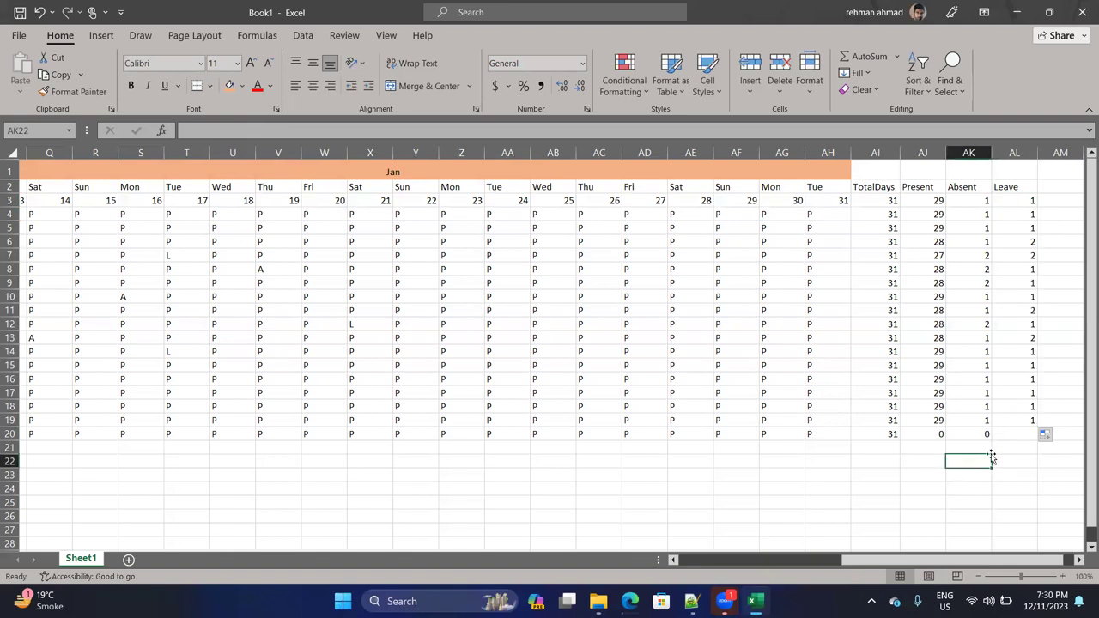
drag(899, 563, 267, 508)
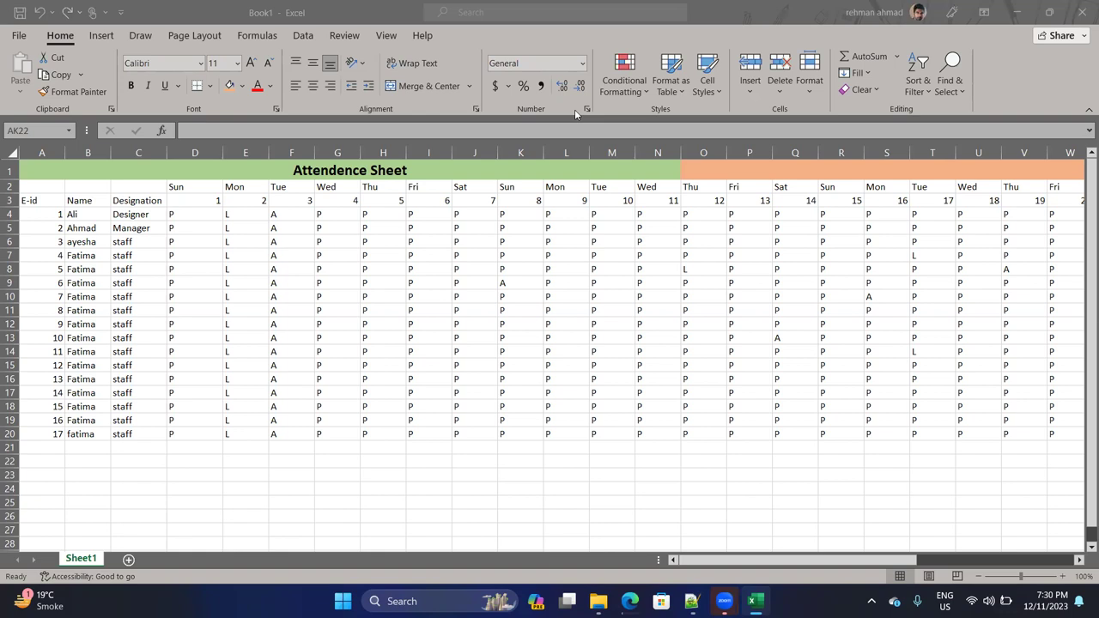
key(super+z)
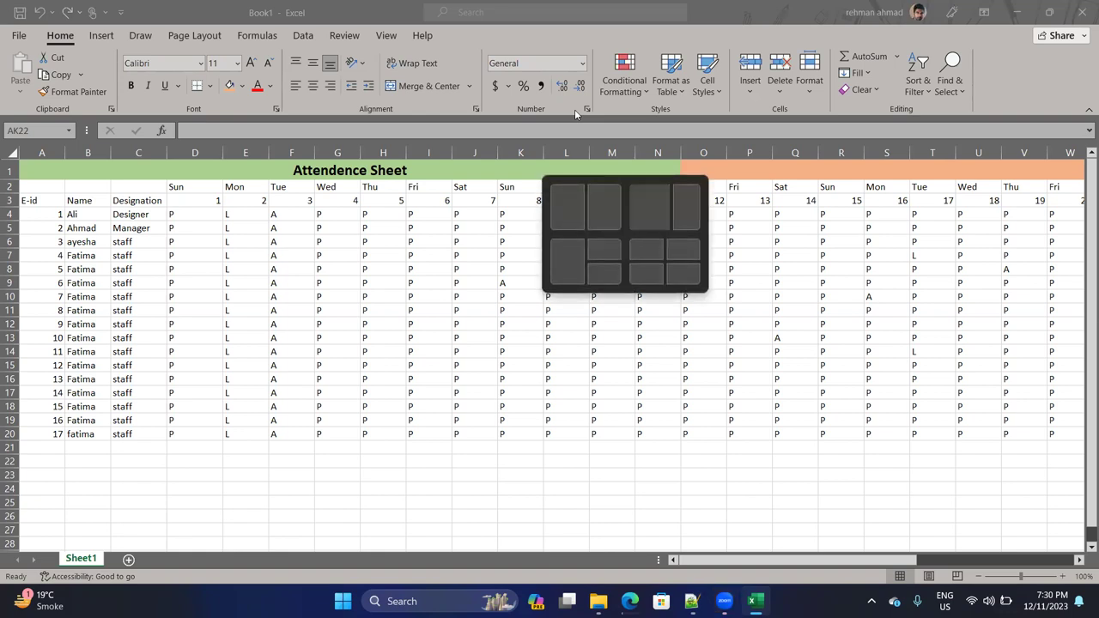
key(Escape)
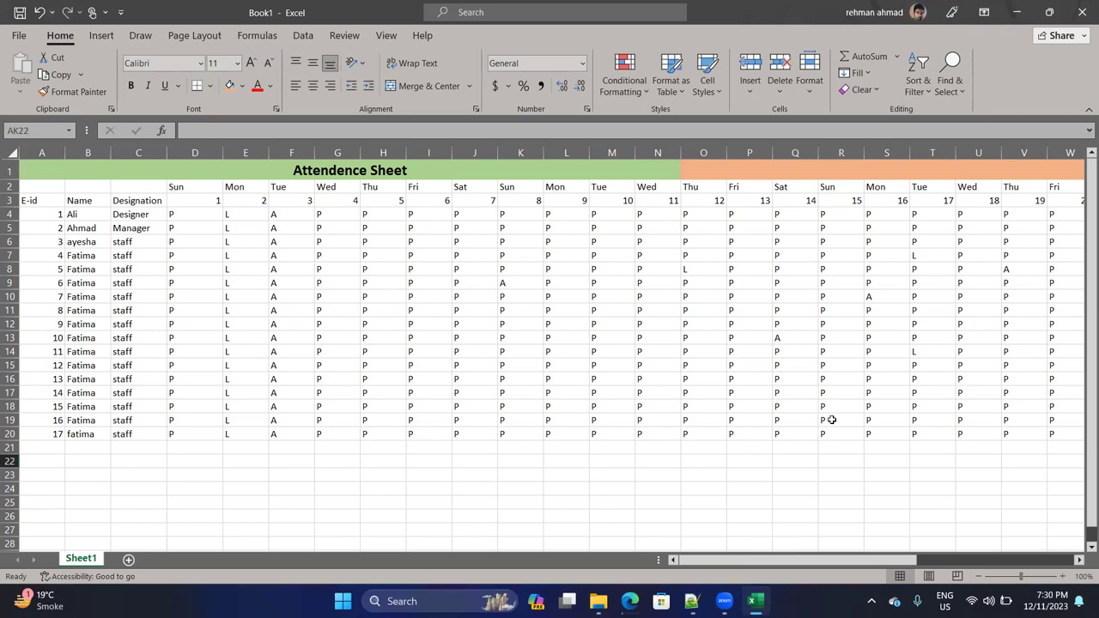
drag(907, 560, 1058, 551)
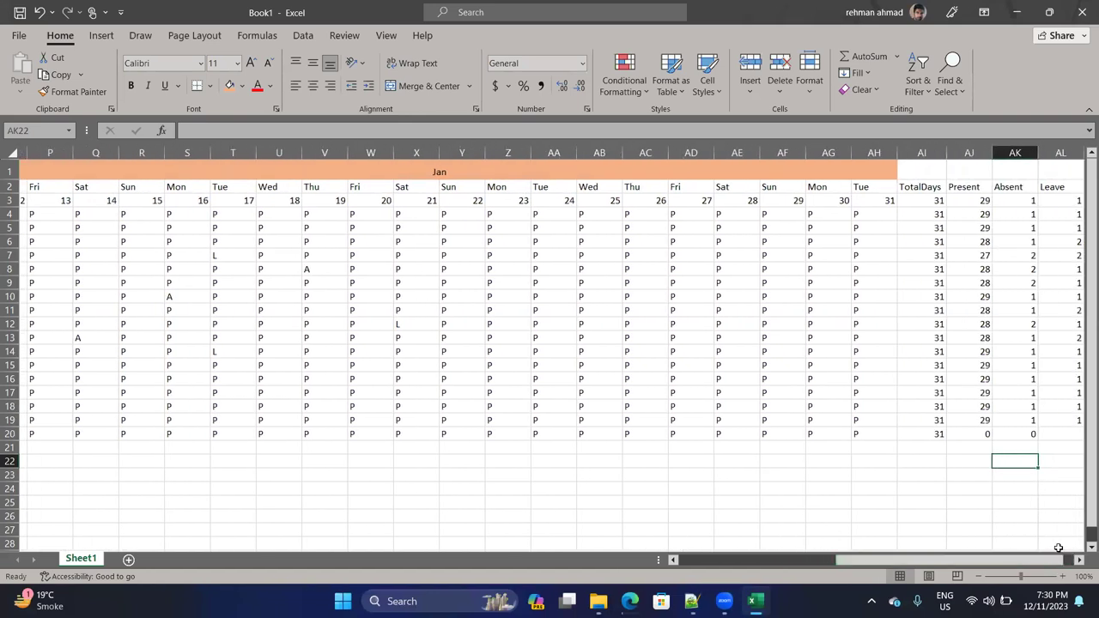
Try to fill the Present formula from AJ19 down into AJ20 again, using the auto fill options.
click(986, 437)
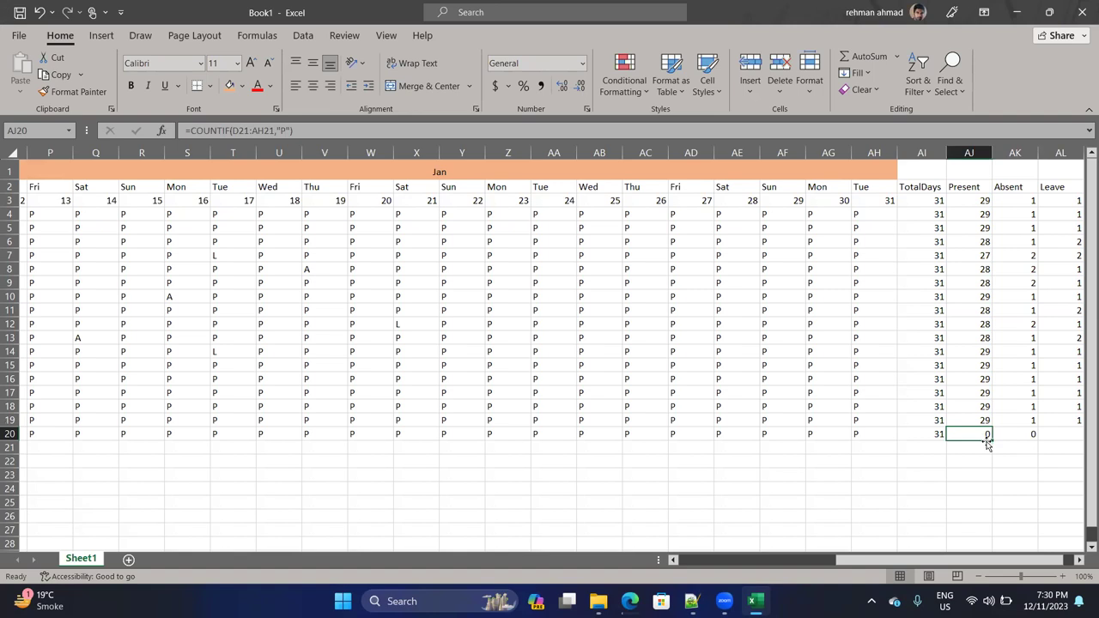
drag(988, 441, 977, 432)
key(ctrl+Up)
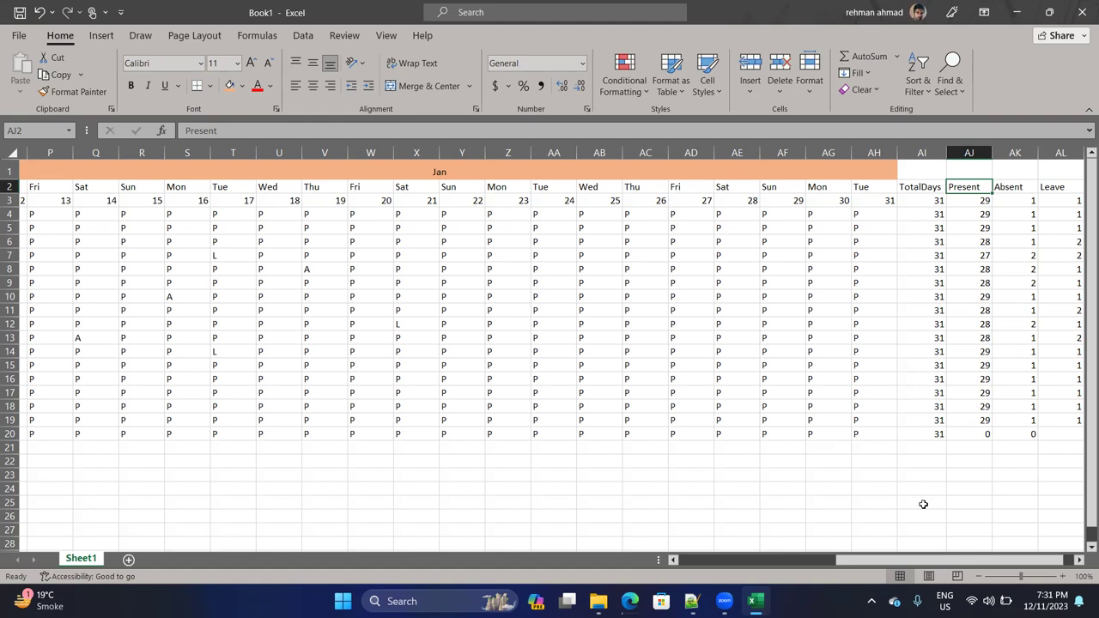
click(983, 419)
drag(991, 422, 992, 437)
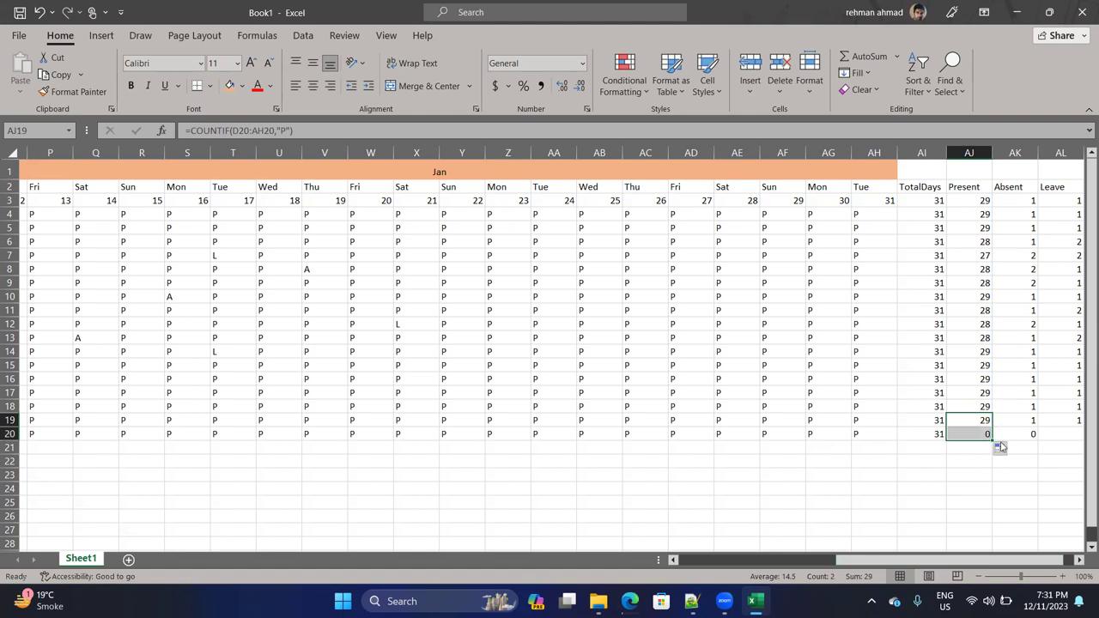
click(1012, 450)
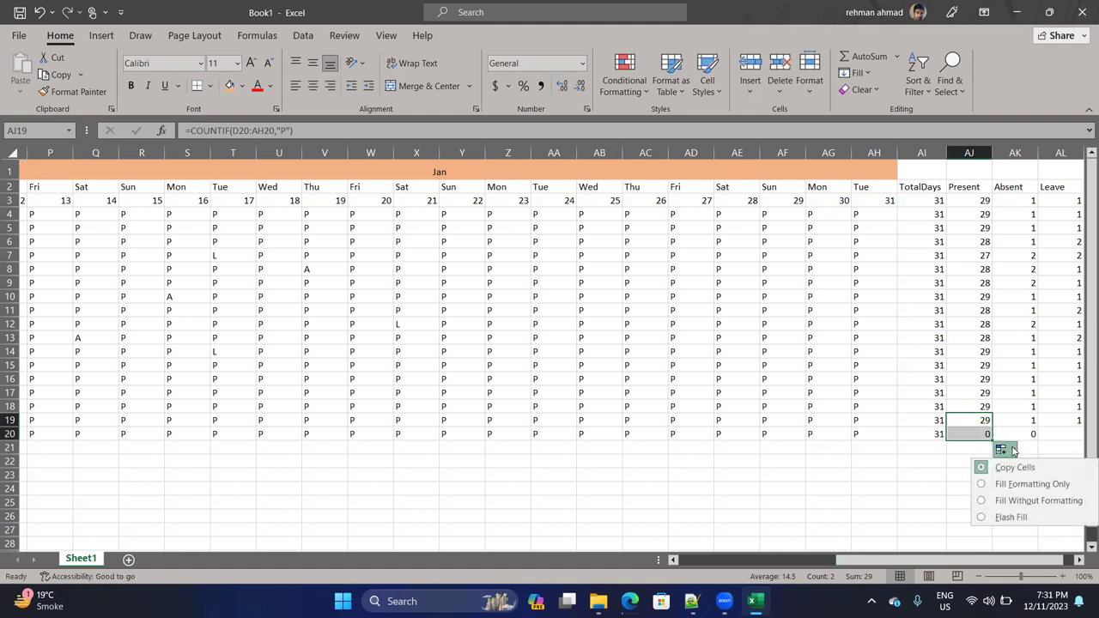
click(1008, 495)
Compare the range in the Present formula in AJ20 with the one in the TotalDays formula in AI20.
double_click(987, 434)
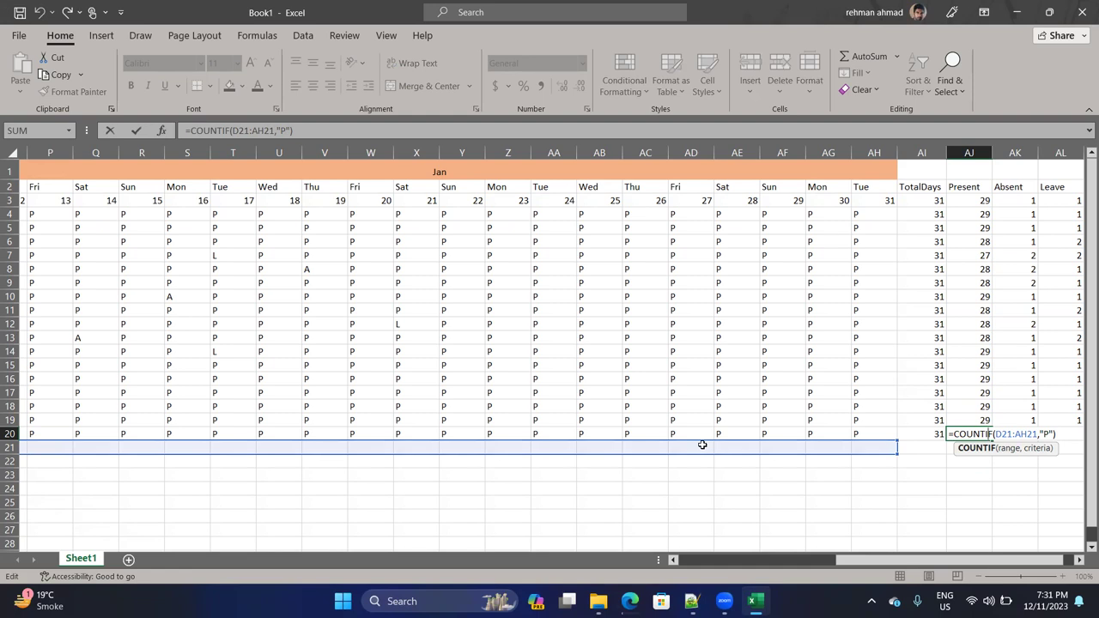
click(934, 436)
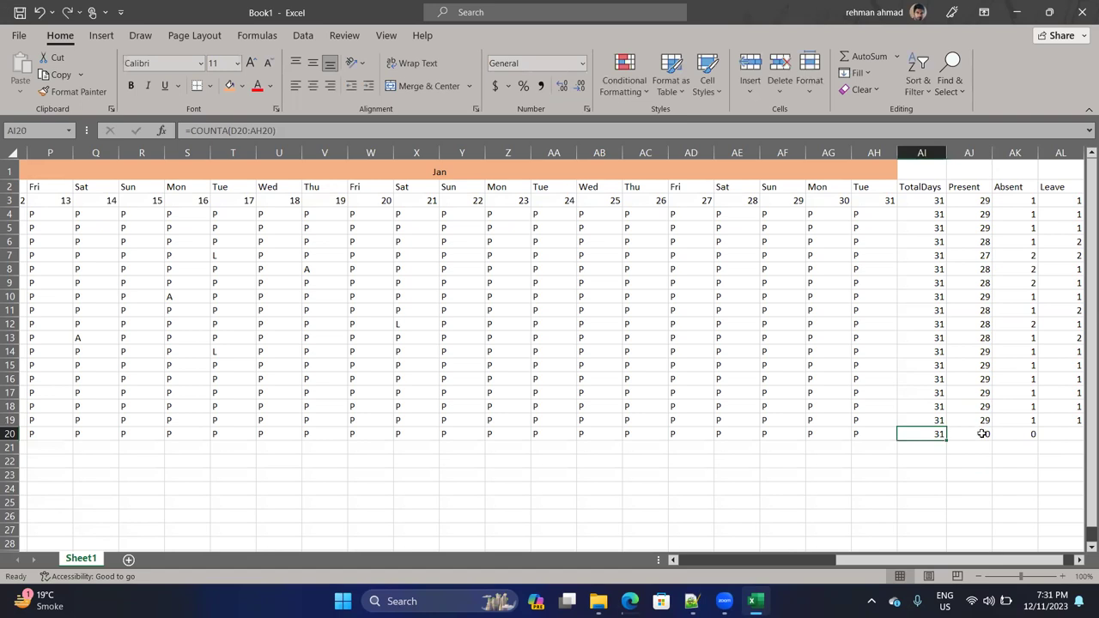
click(984, 434)
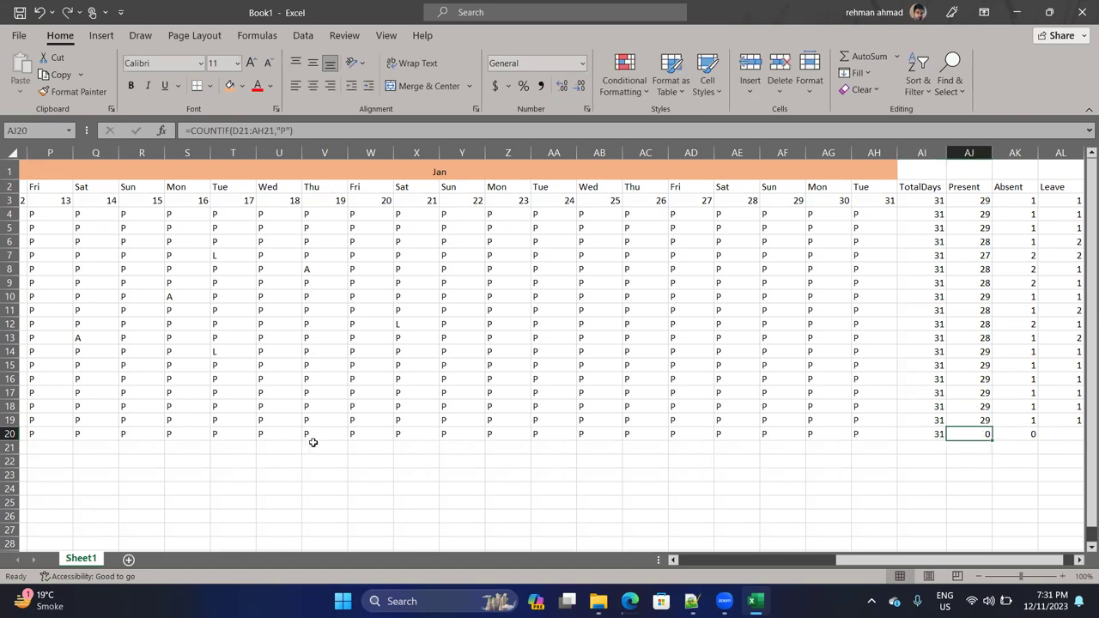
Change the Present formula in AJ20 to =AI20=COUNTIF(D20:AH20,"P"), so that it counts row 20.
double_click(950, 434)
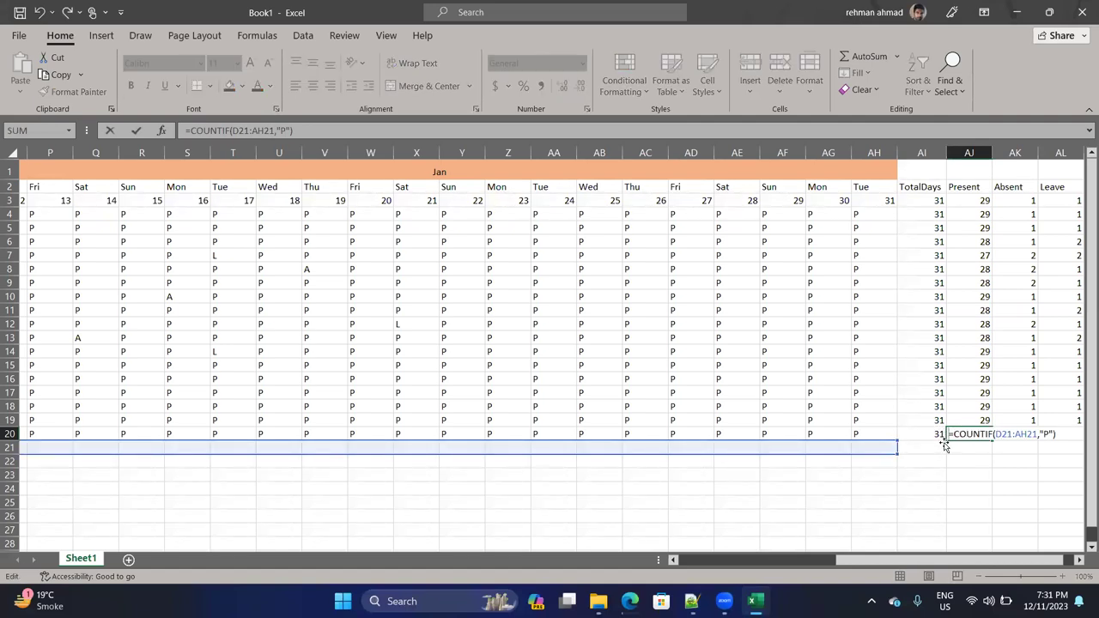
text(=)
click(939, 436)
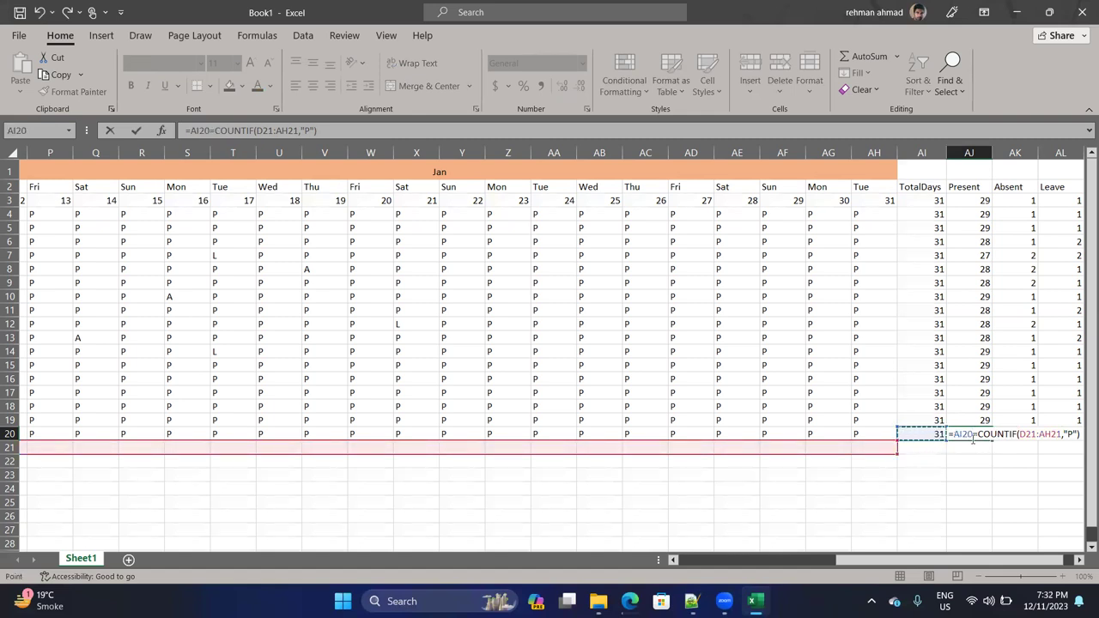
click(1037, 436)
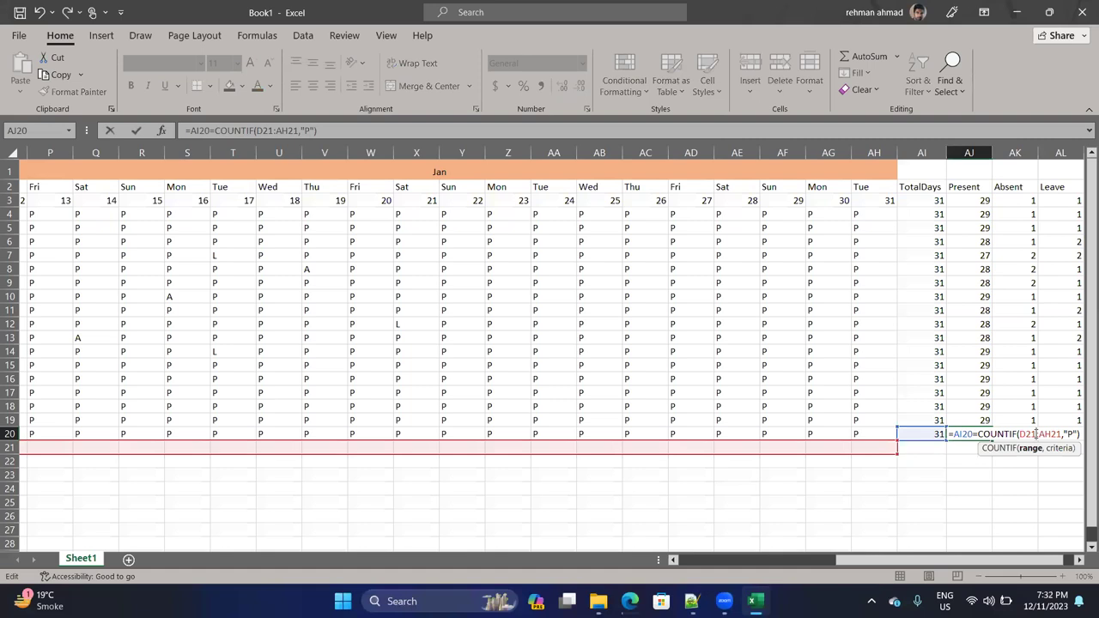
key(BackSpace)
text(0)
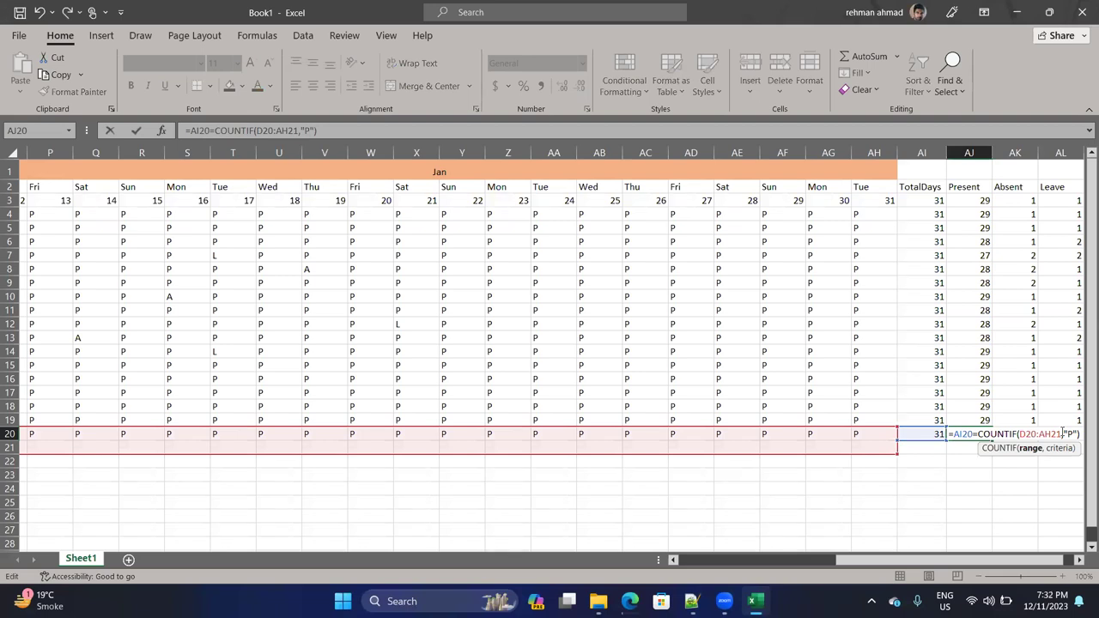
key(BackSpace)
text(0)
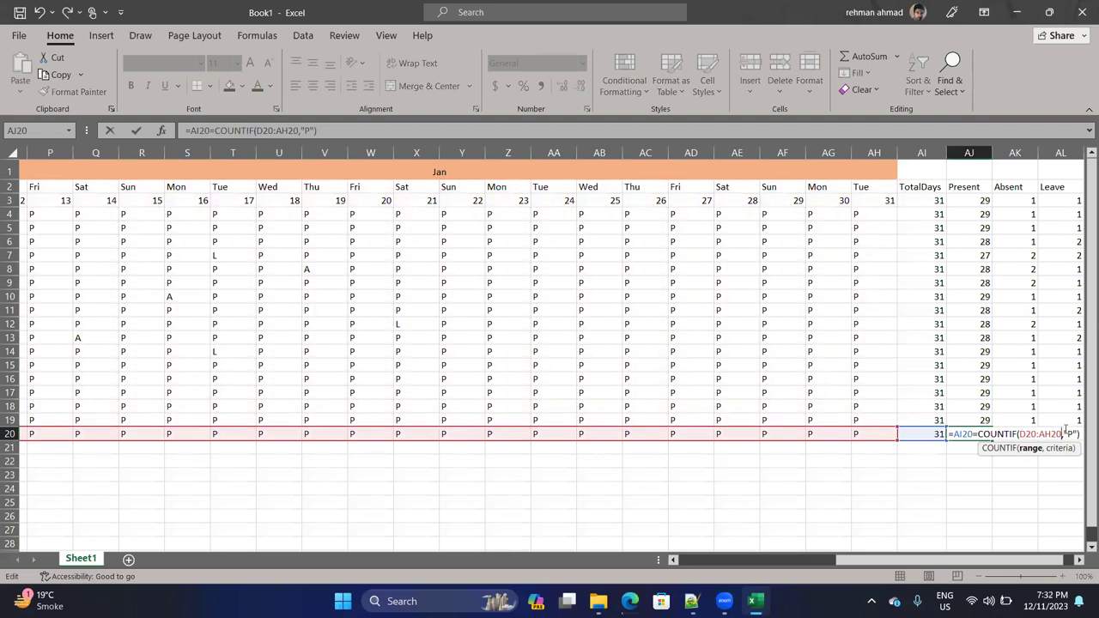
key(Return)
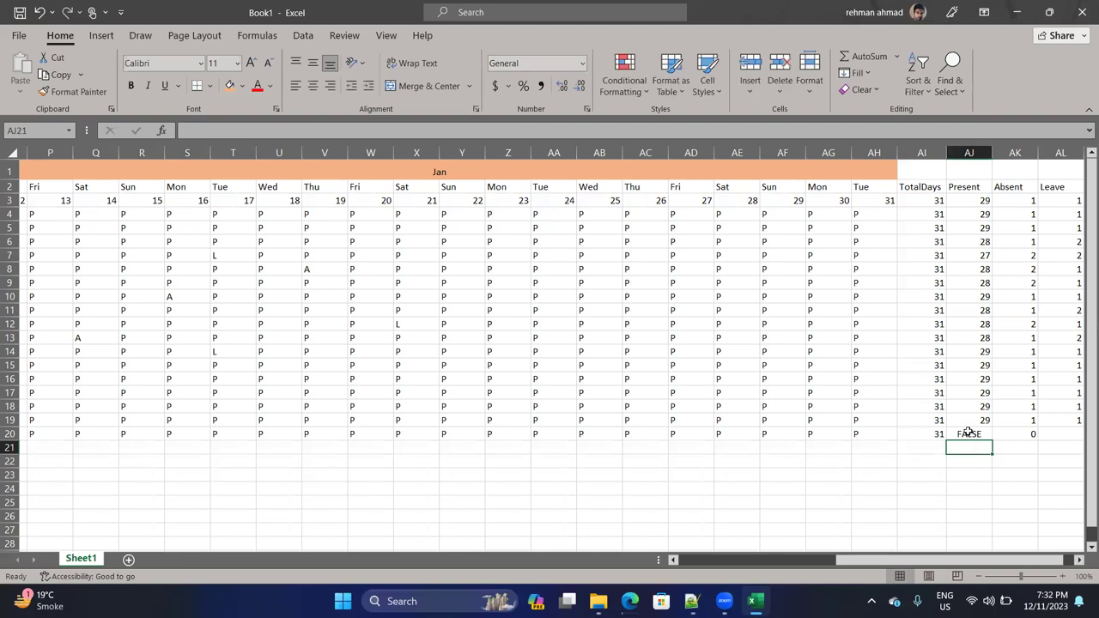
Remove the AI20 reference from the AJ20 formula, leaving =COUNTIF(D20:AH20,"P").
click(968, 432)
double_click(970, 434)
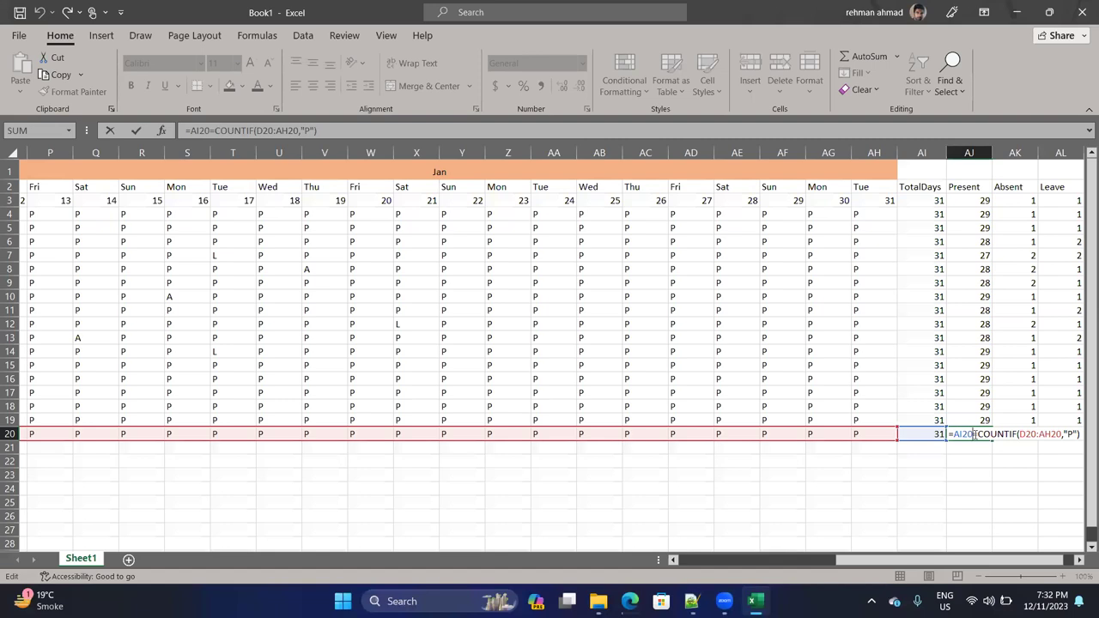
click(975, 433)
key(BackSpace)
key(BackSpace)
key(BackSpace)
key(BackSpace)
key(BackSpace)
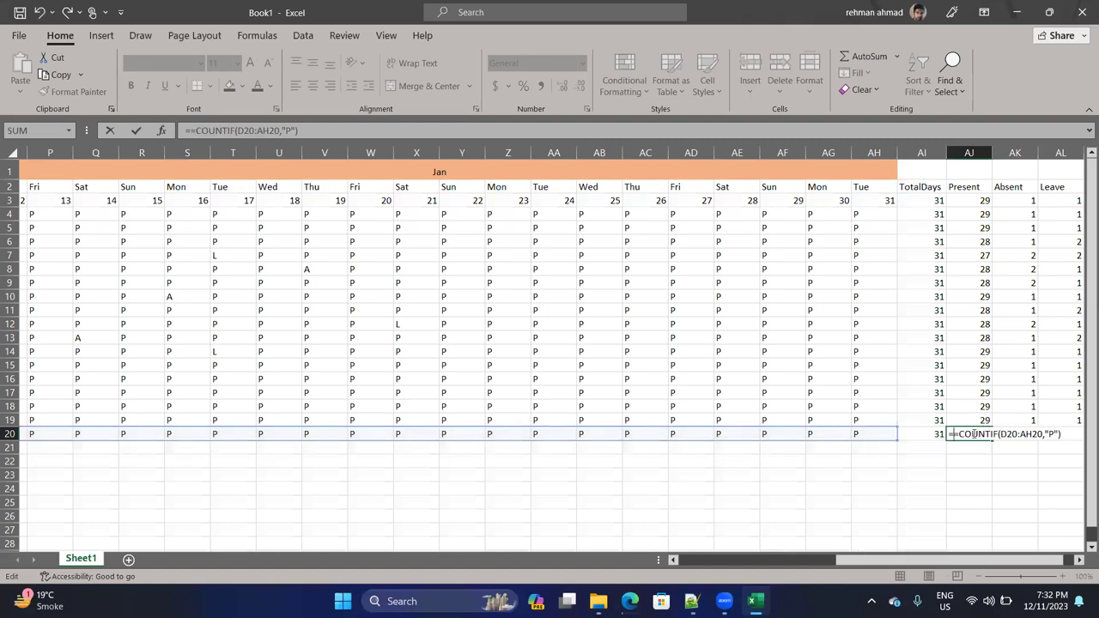
key(Return)
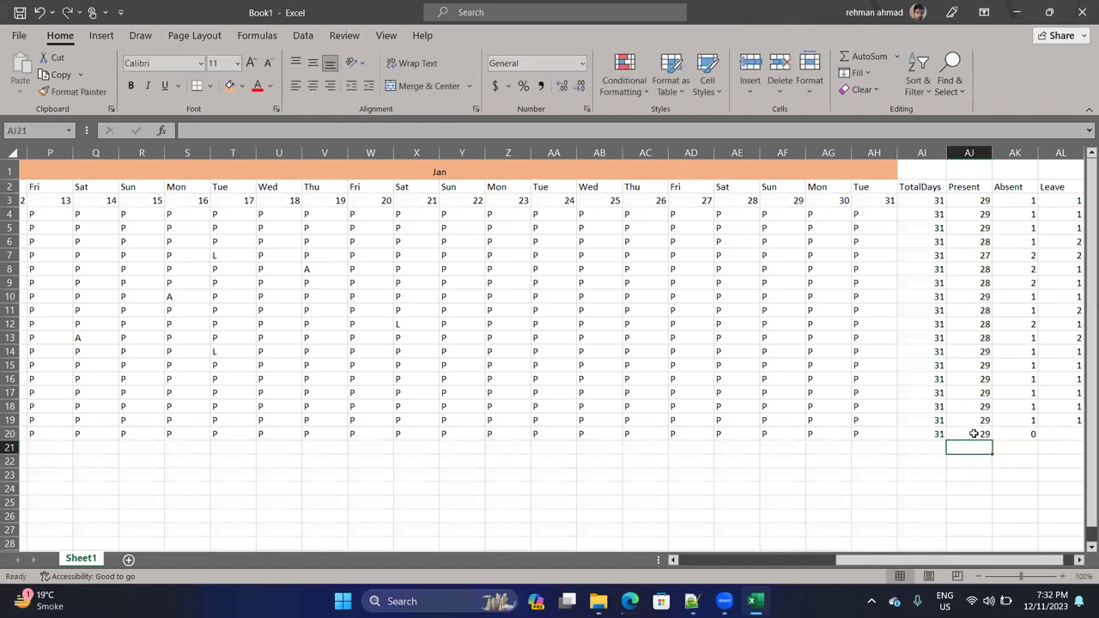
Check the range used by the Present formula in AJ20 and the Leave formula in AL19.
click(985, 434)
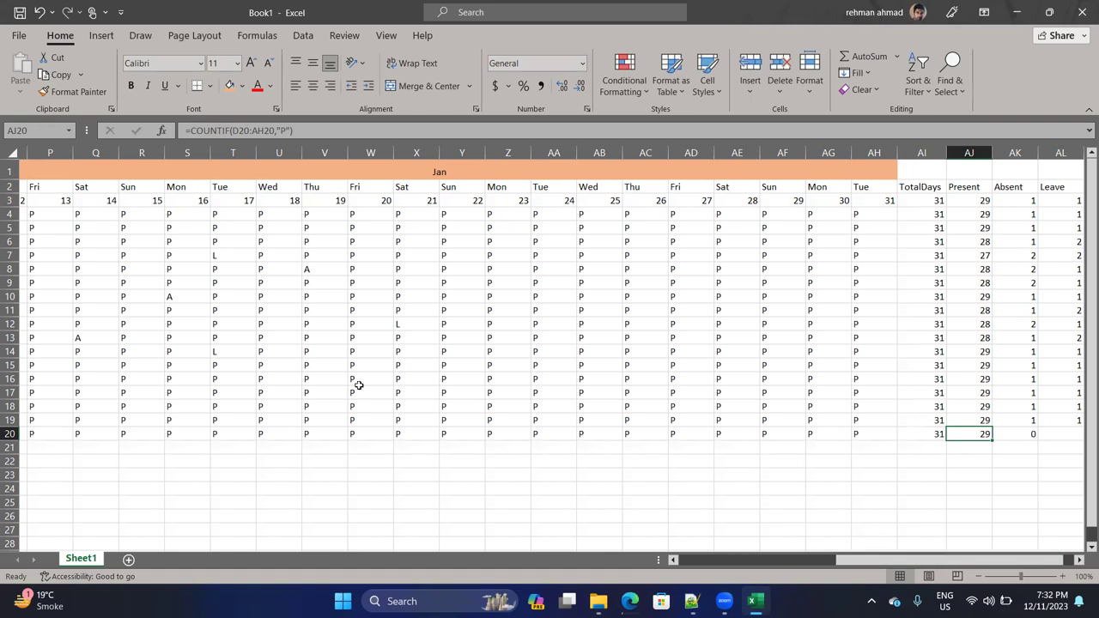
double_click(978, 434)
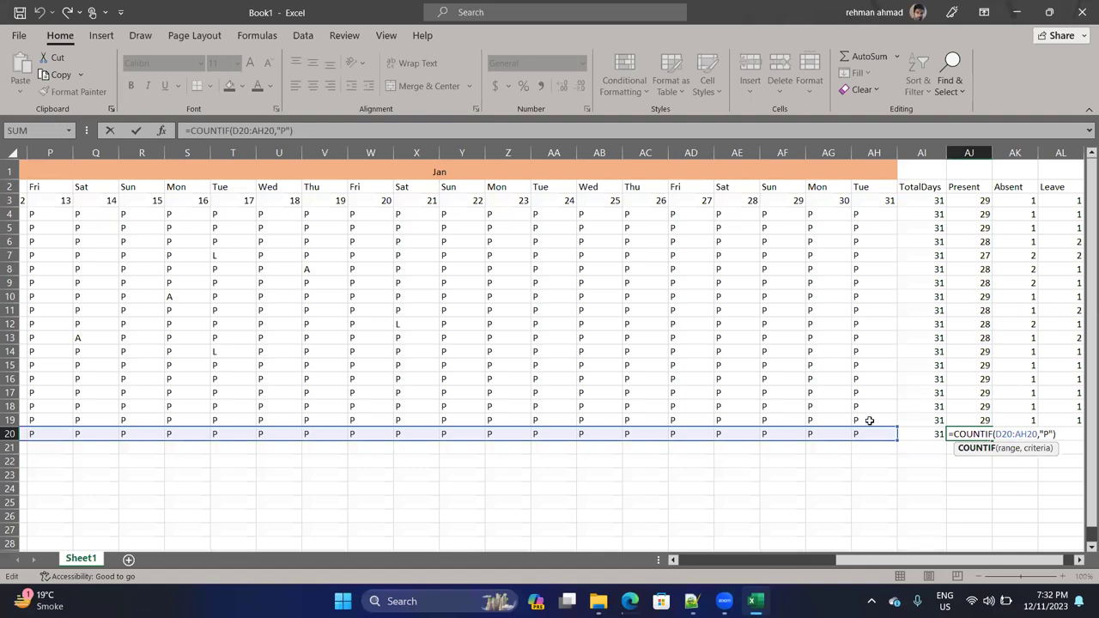
click(958, 486)
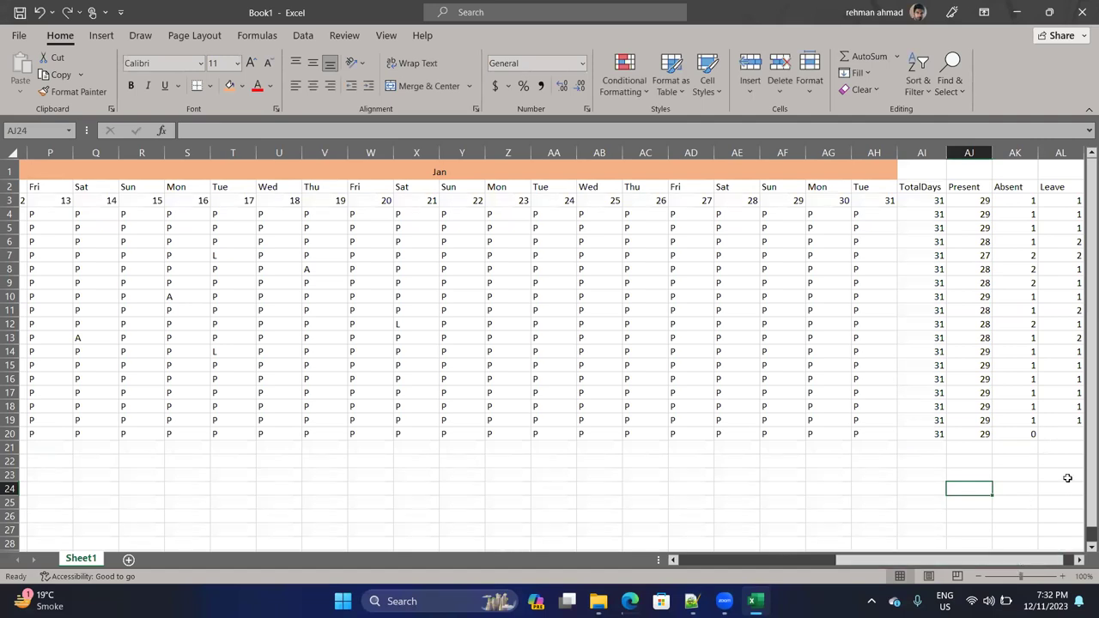
click(1073, 420)
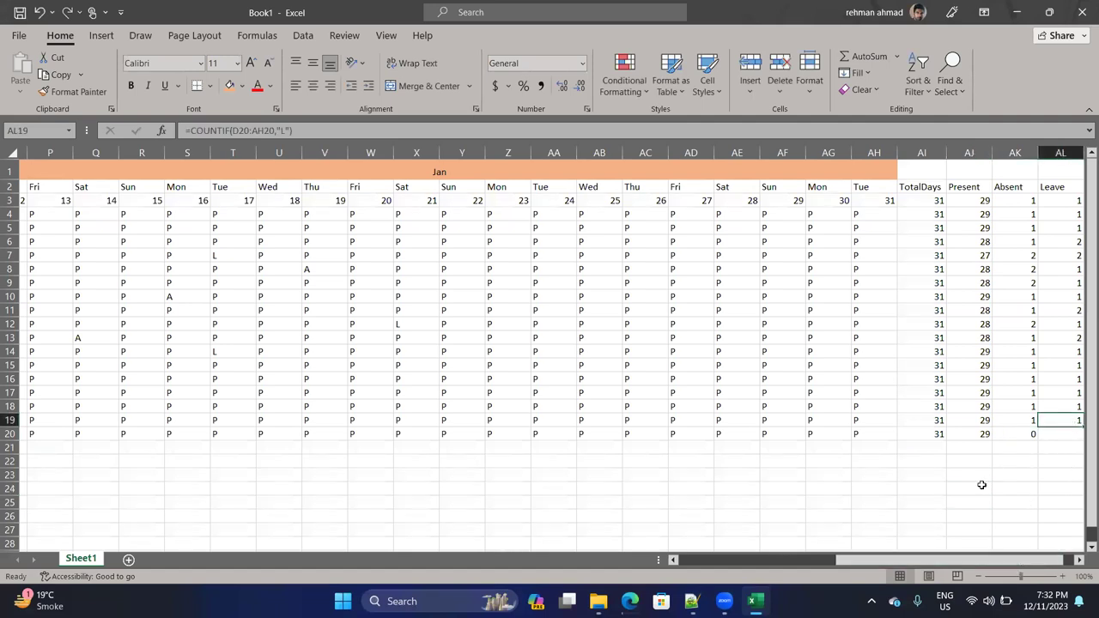
click(982, 485)
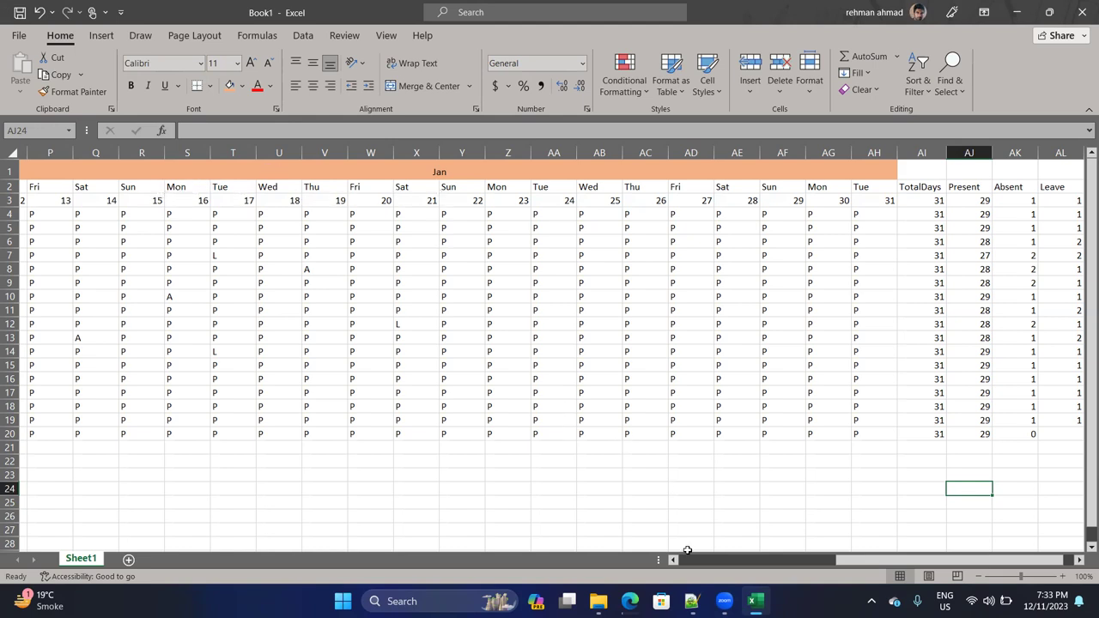
Rename the worksheet Sheet1 to jan.
drag(838, 560, 716, 584)
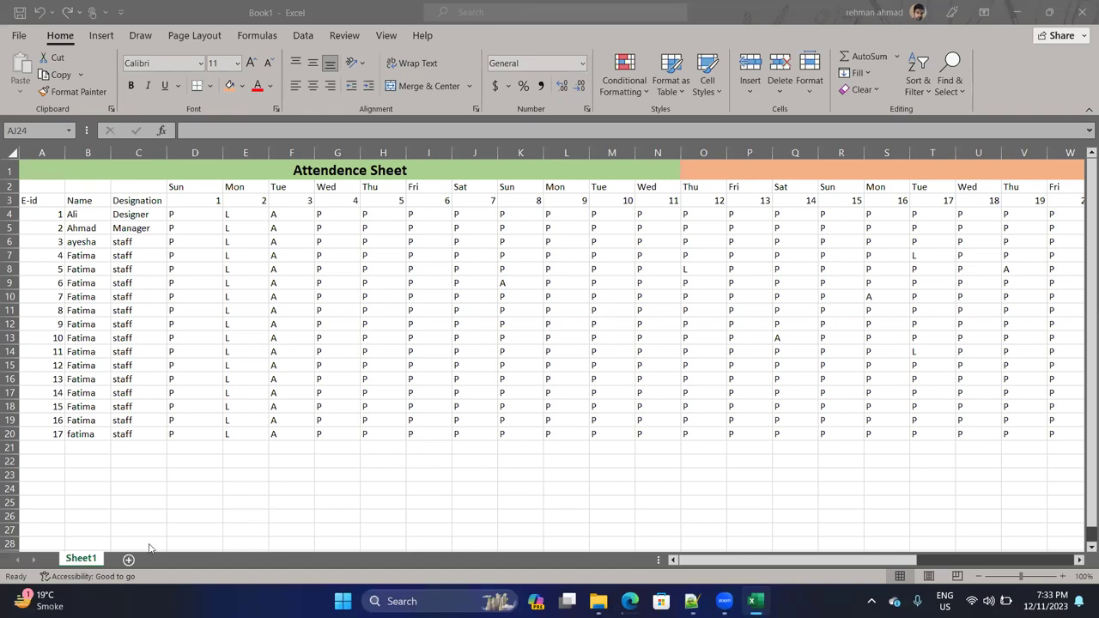
click(99, 562)
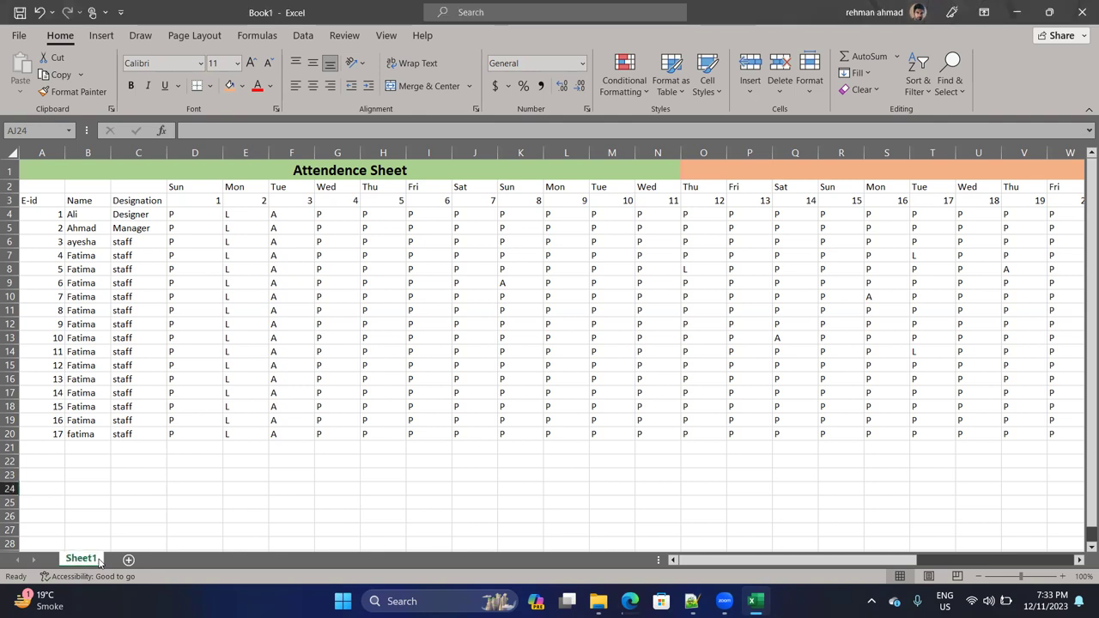
double_click(99, 561)
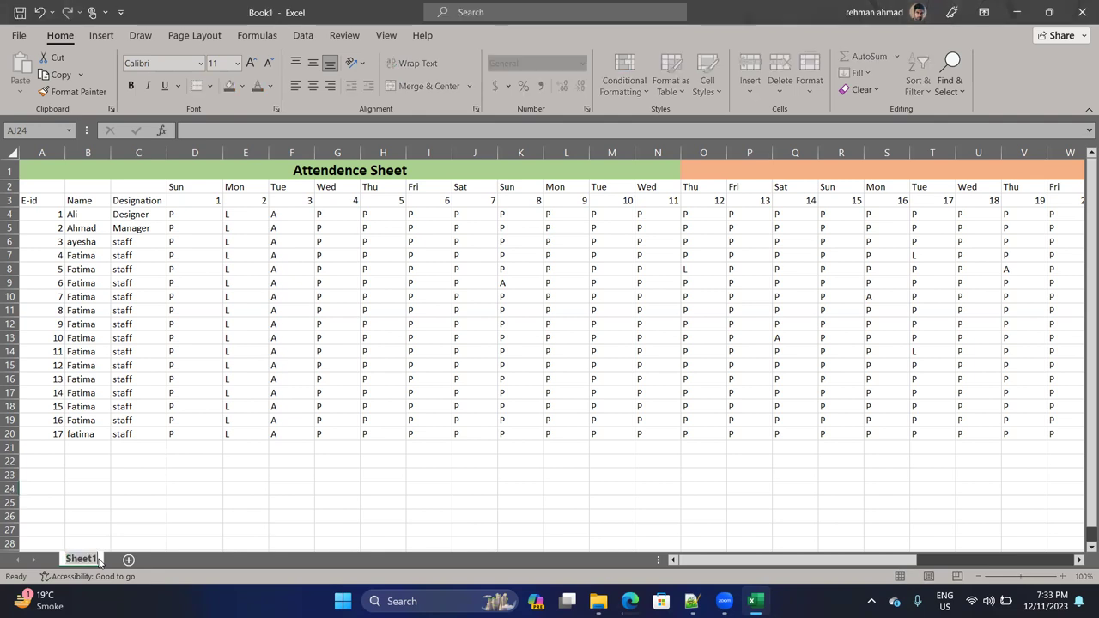
text(jan)
key(Return)
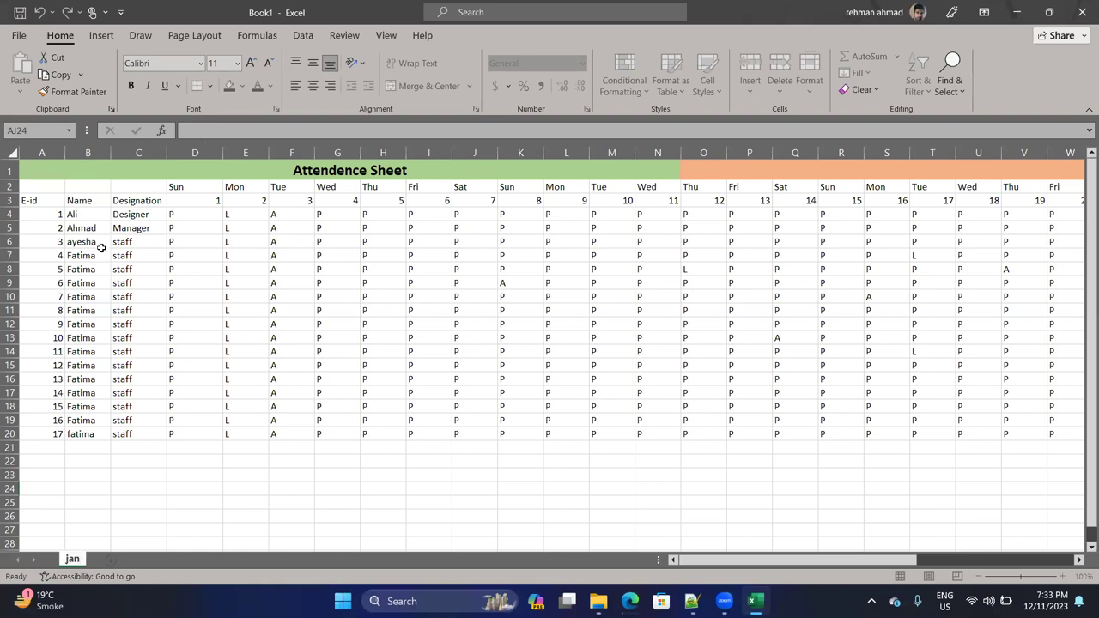
Add a new worksheet after jan and name it feb.
double_click(72, 559)
click(114, 560)
click(114, 560)
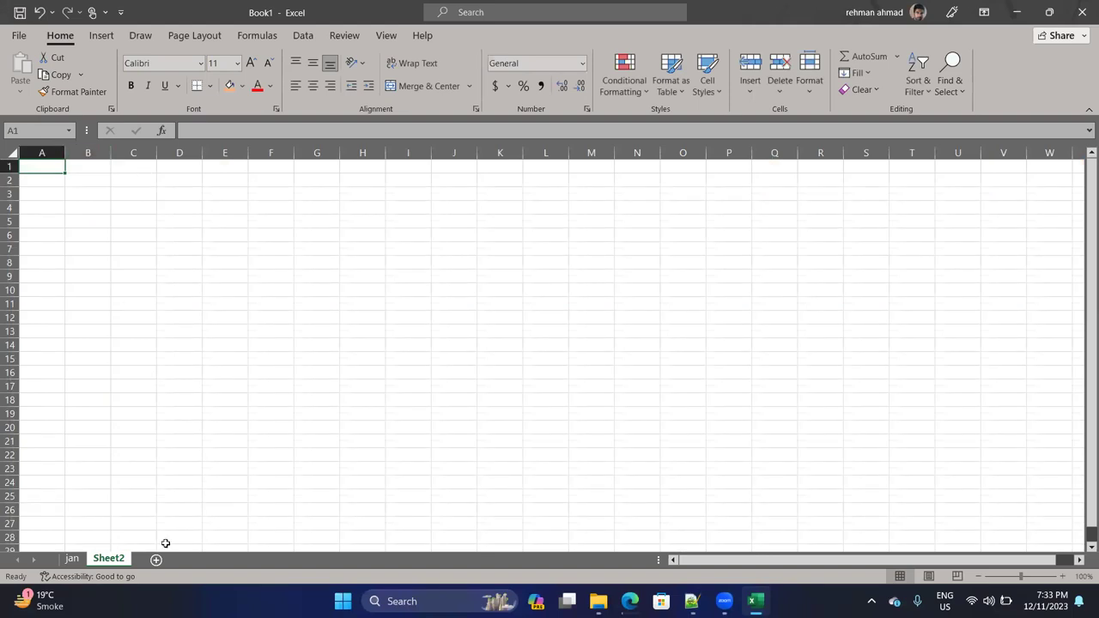
double_click(109, 559)
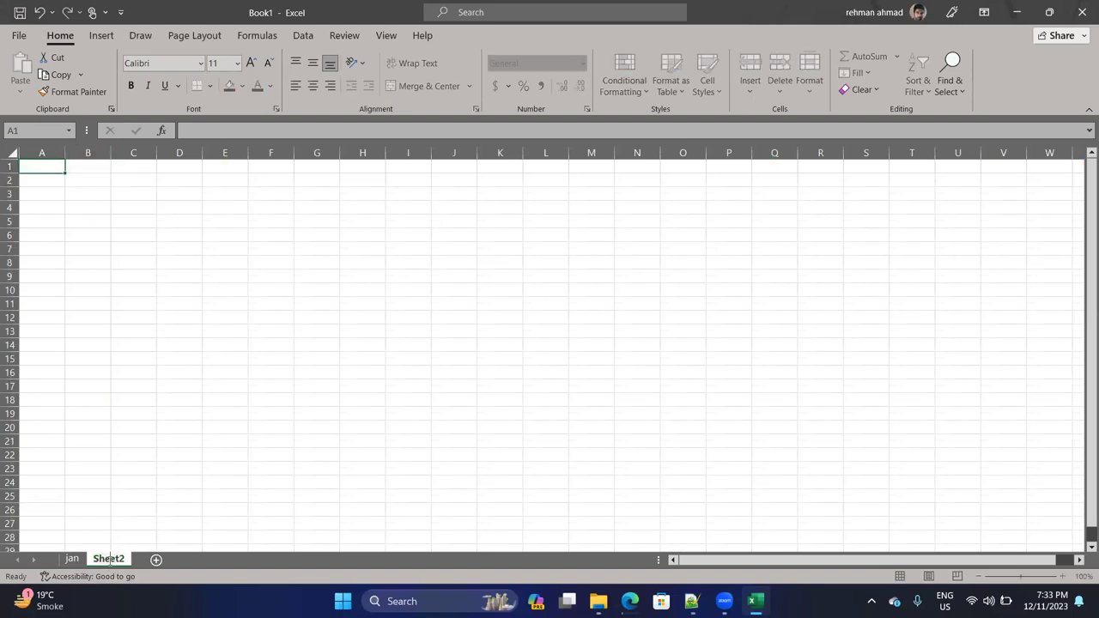
text(feb)
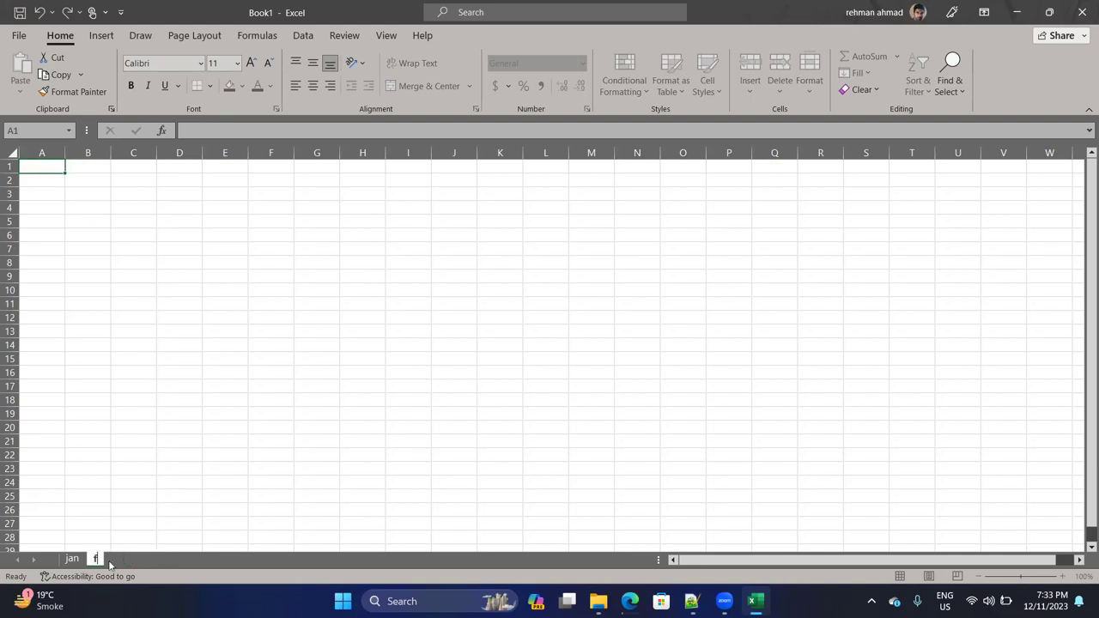
key(Return)
Add another worksheet after feb and name it march.
click(137, 559)
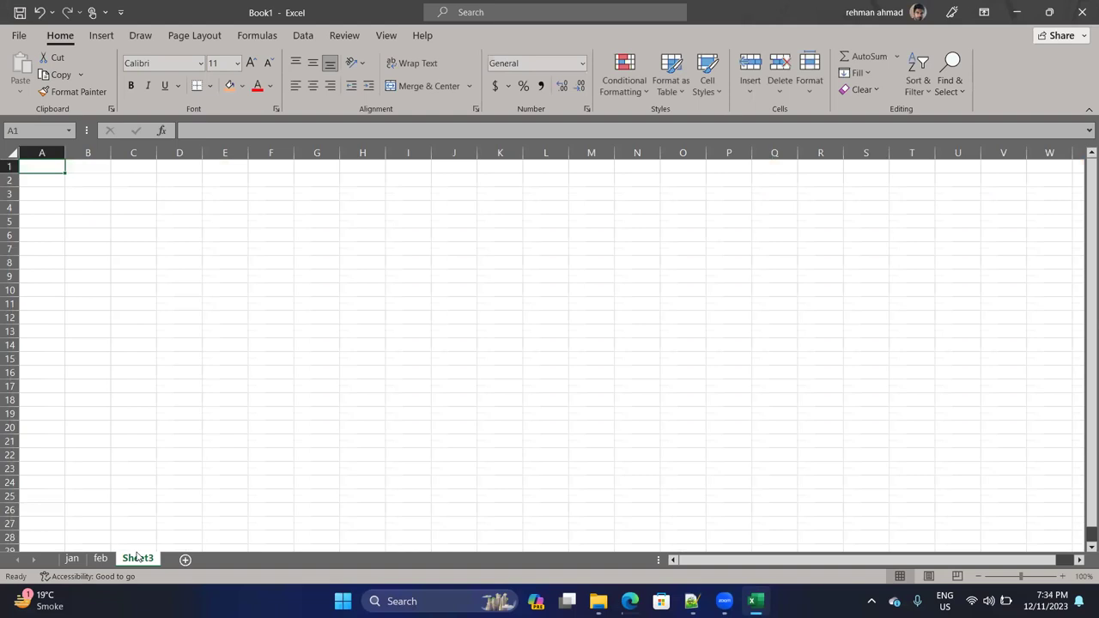
double_click(137, 559)
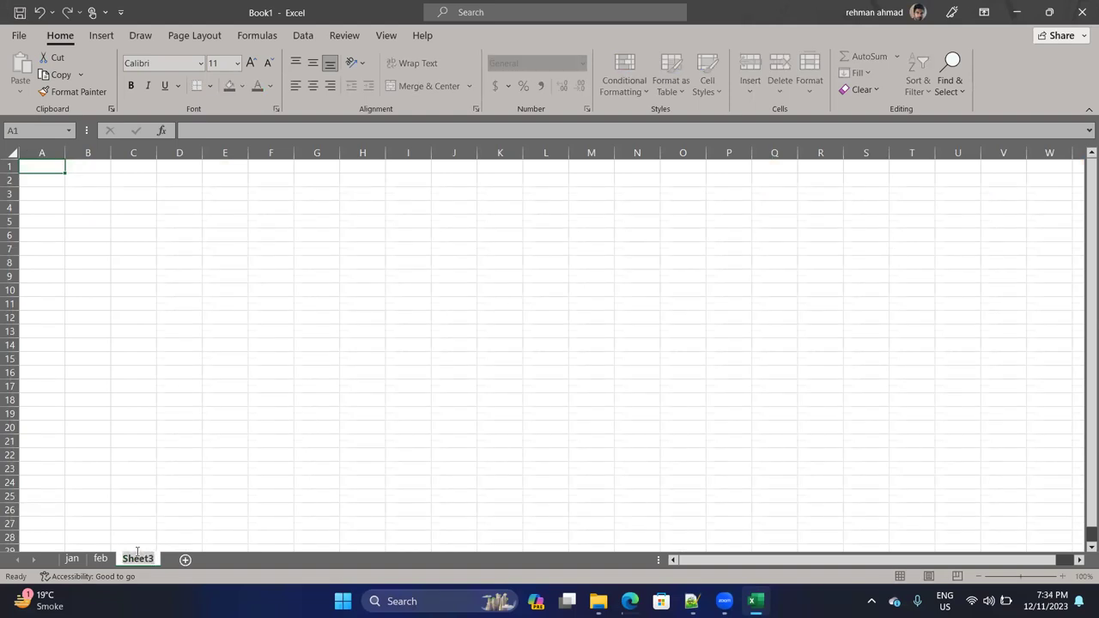
text(march)
key(Return)
Return to the jan sheet and review its TotalDays, Present, Absent and Leave columns.
click(74, 558)
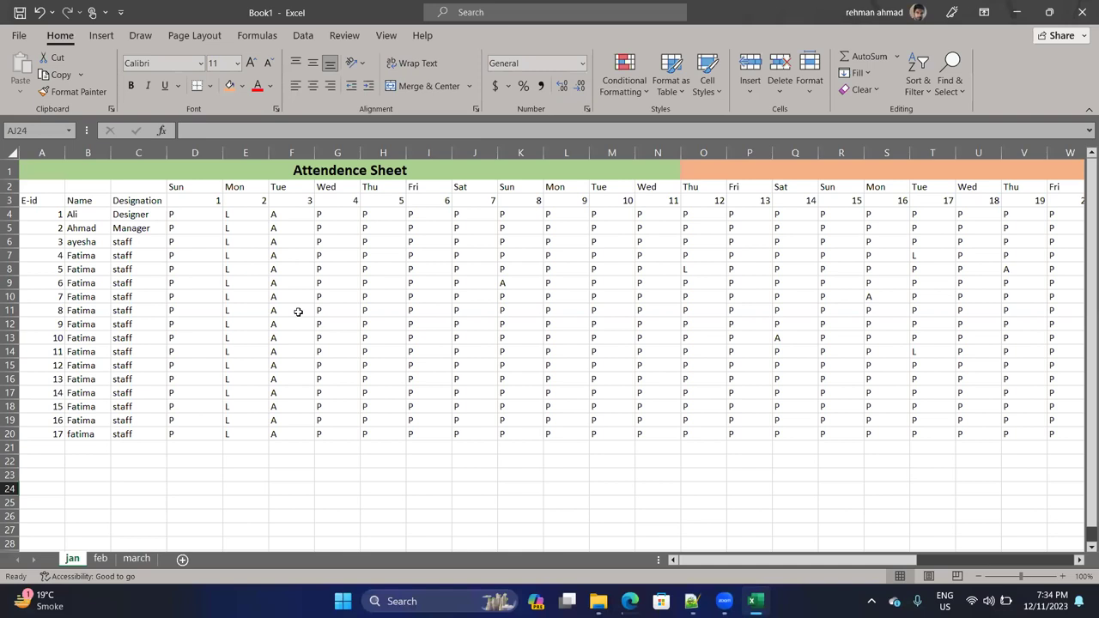
drag(784, 560, 944, 560)
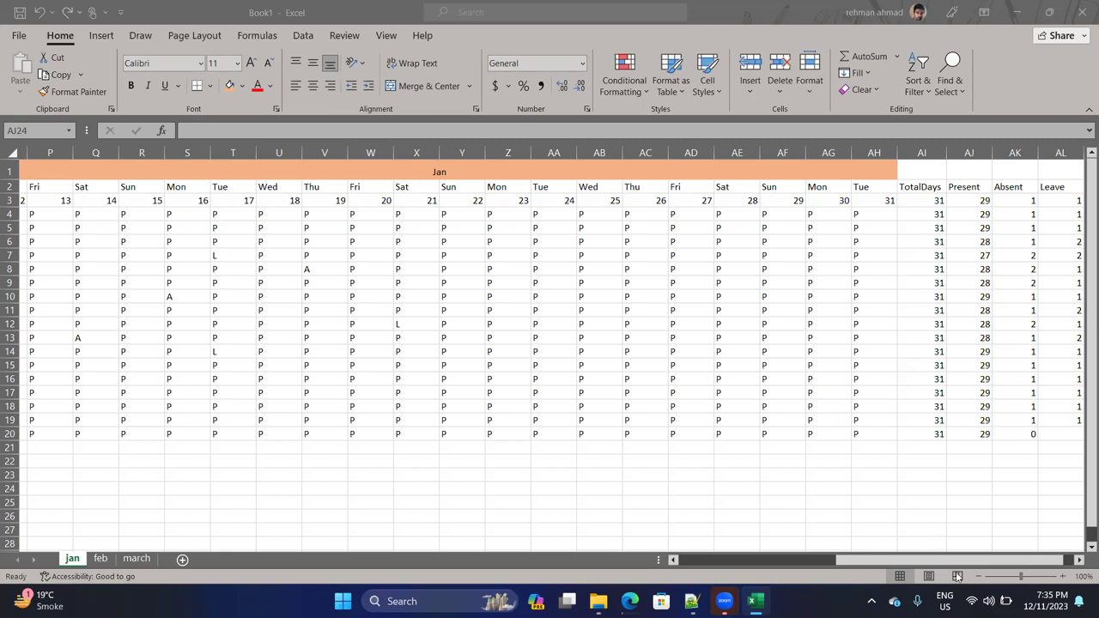
click(989, 601)
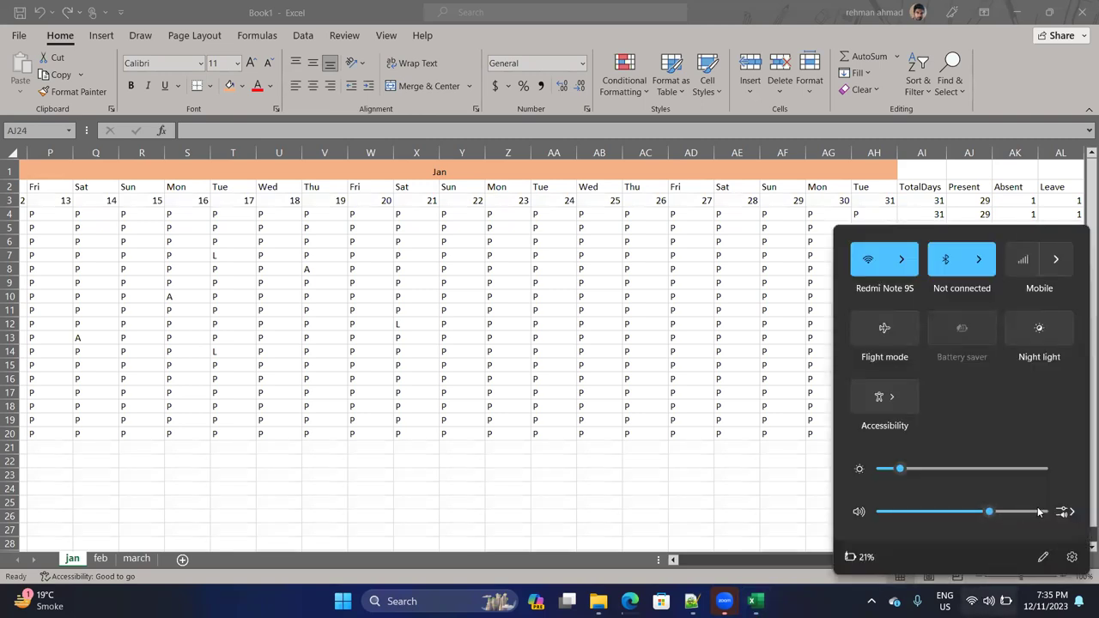
click(817, 498)
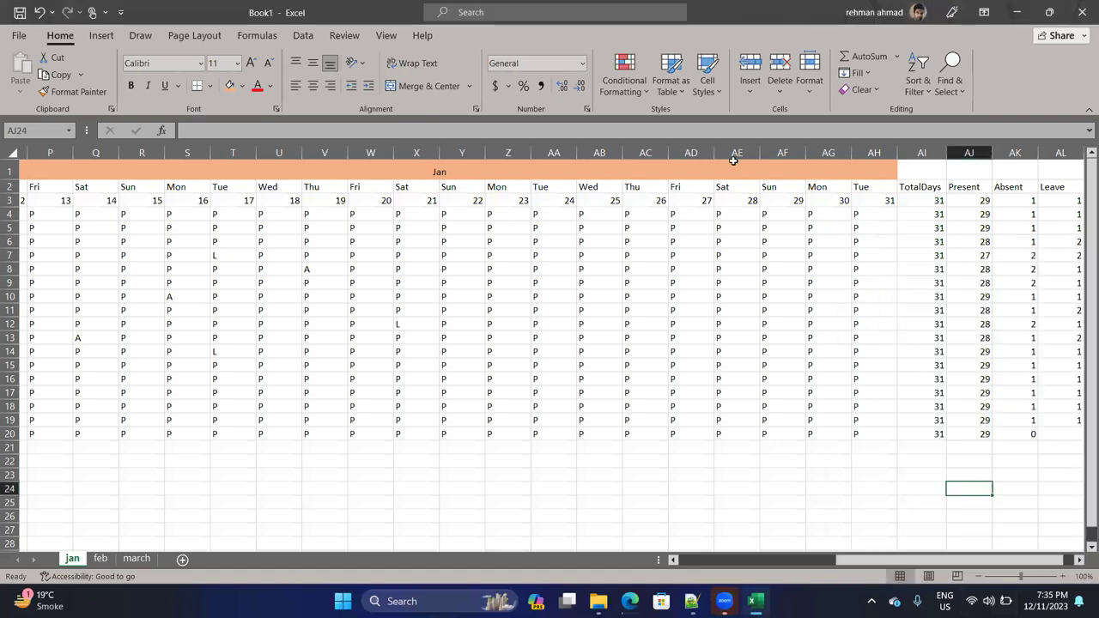